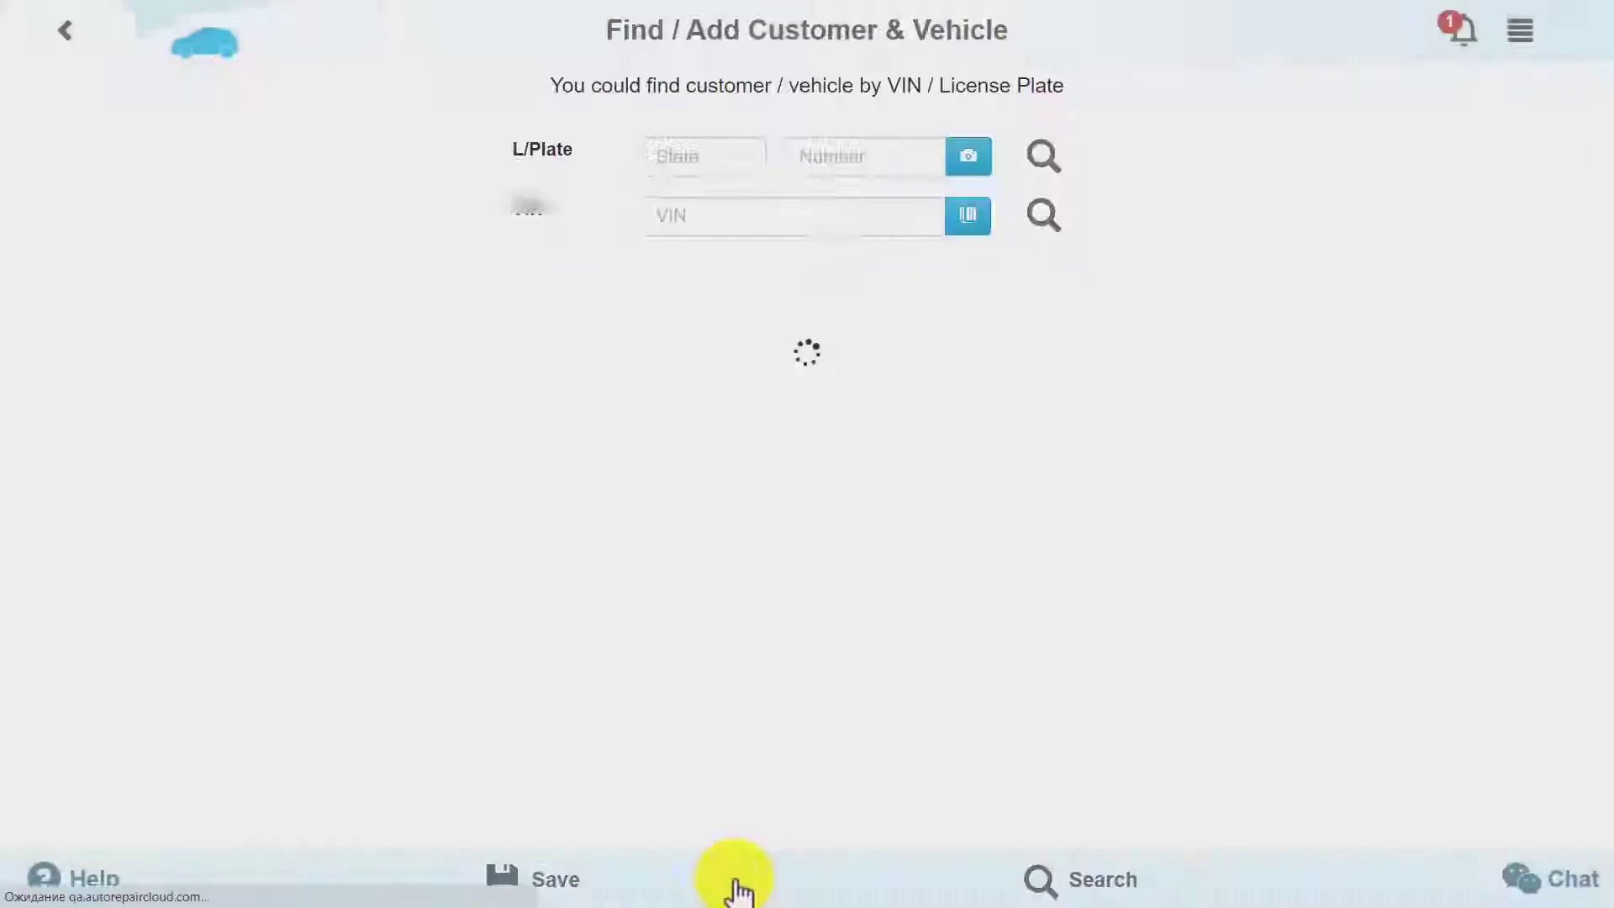
{"action": "left_click", "coordinate": [548, 102]}
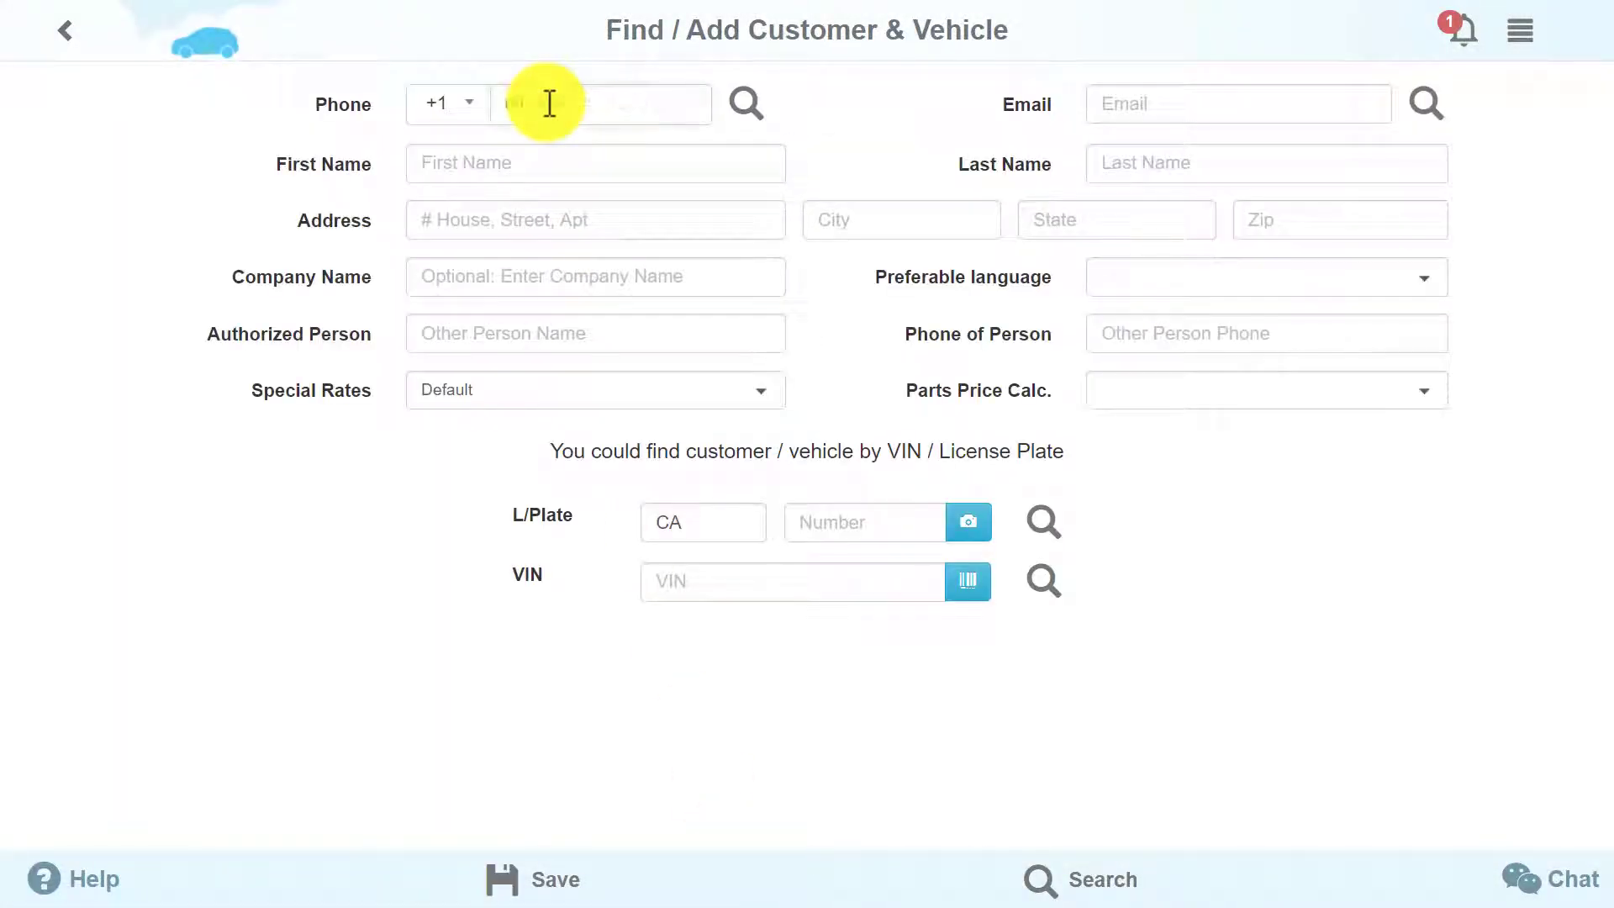
{"action": "type", "text": "0030000003"}
{"action": "left_click", "coordinate": [1117, 107]}
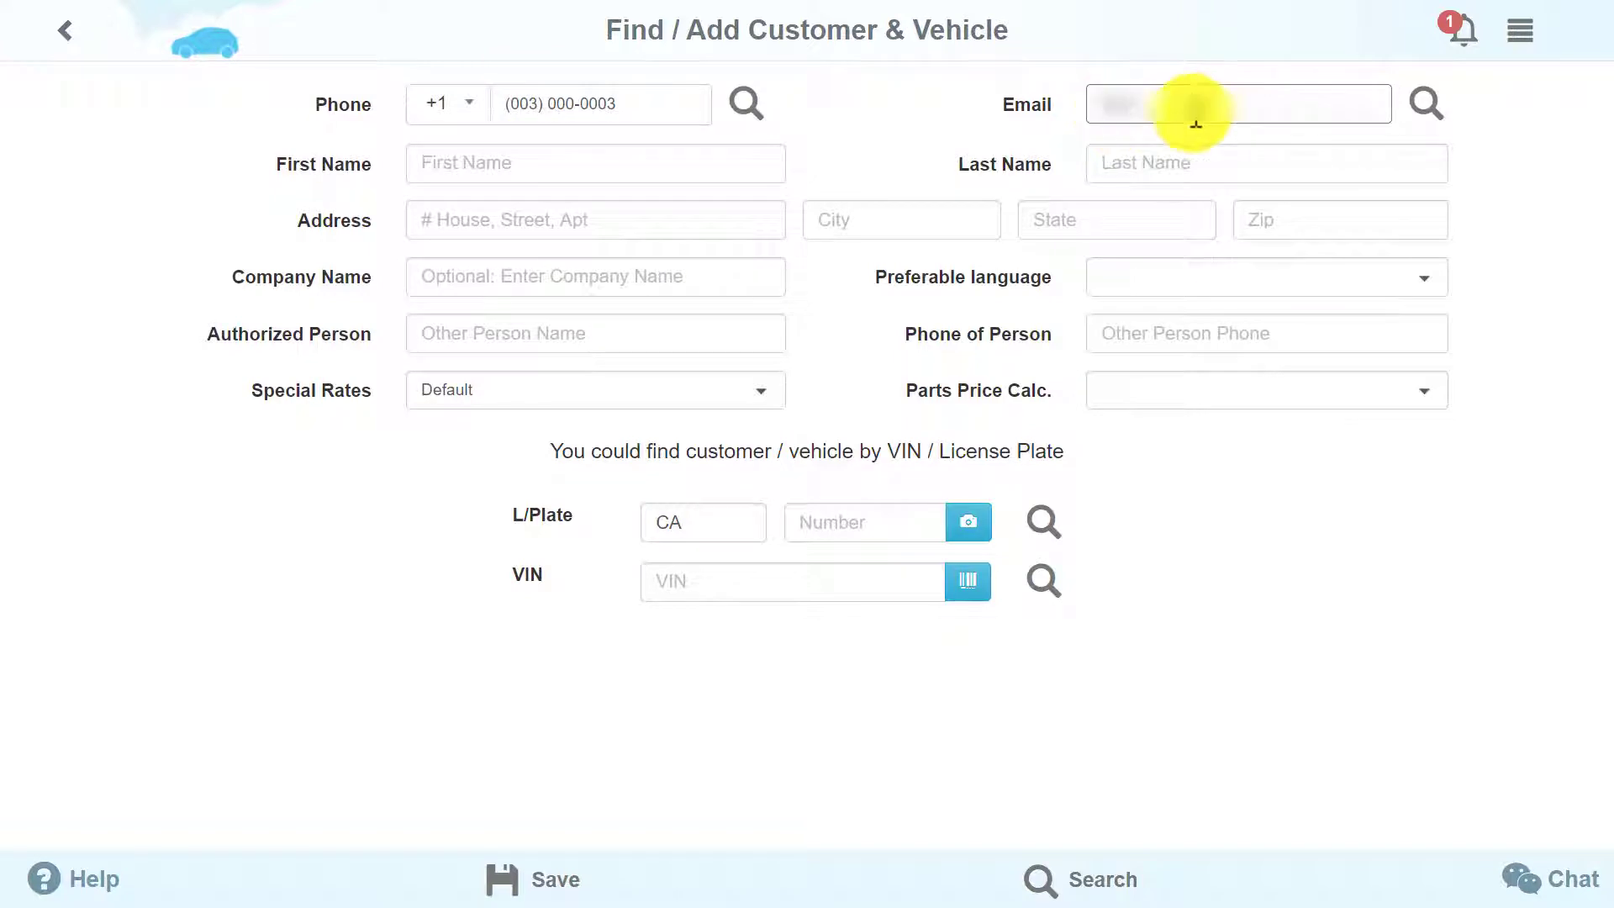
{"action": "left_click", "coordinate": [504, 891]}
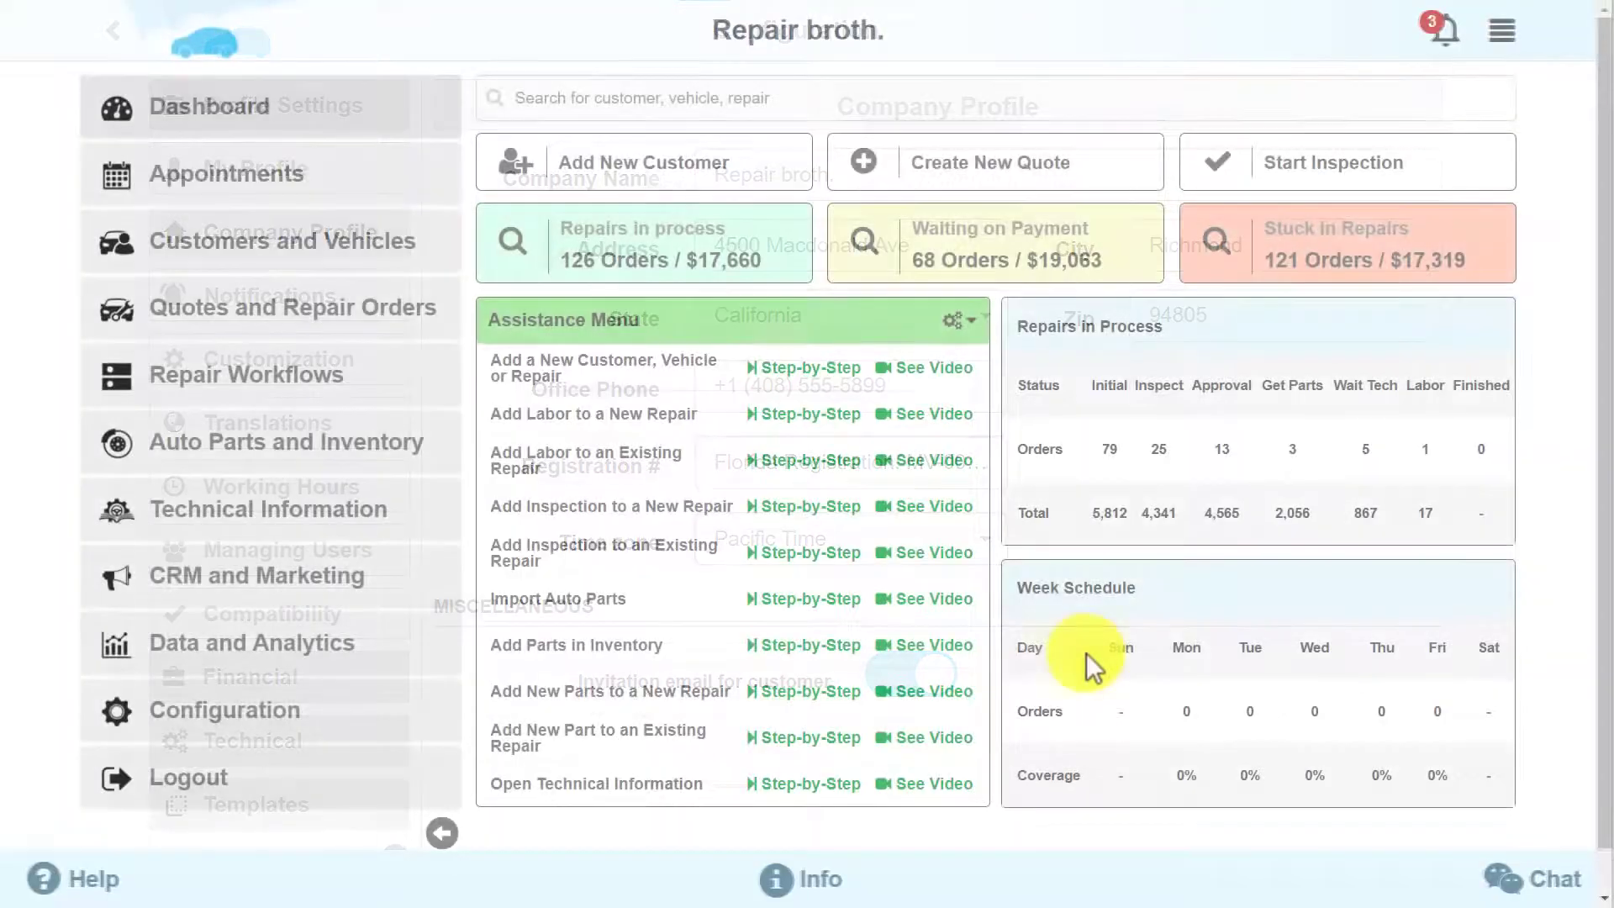
- On the CRM Customer App page, enlarge and close the cell and tablet QR flyers
{"action": "left_click", "coordinate": [420, 579]}
{"action": "left_click", "coordinate": [996, 245]}
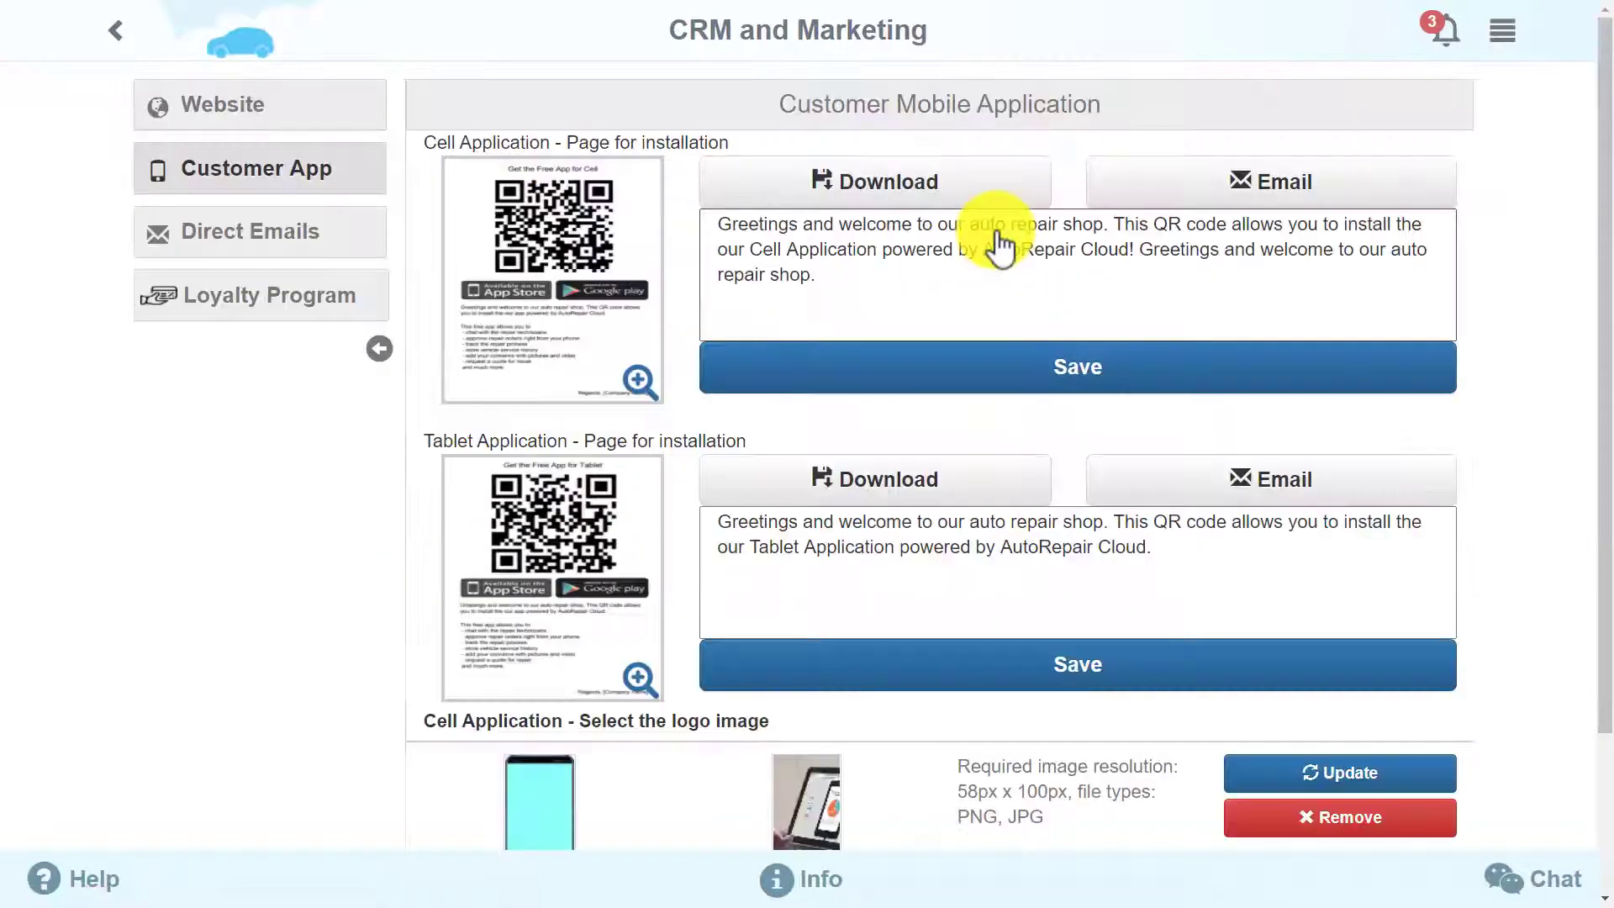
{"action": "left_click", "coordinate": [641, 378]}
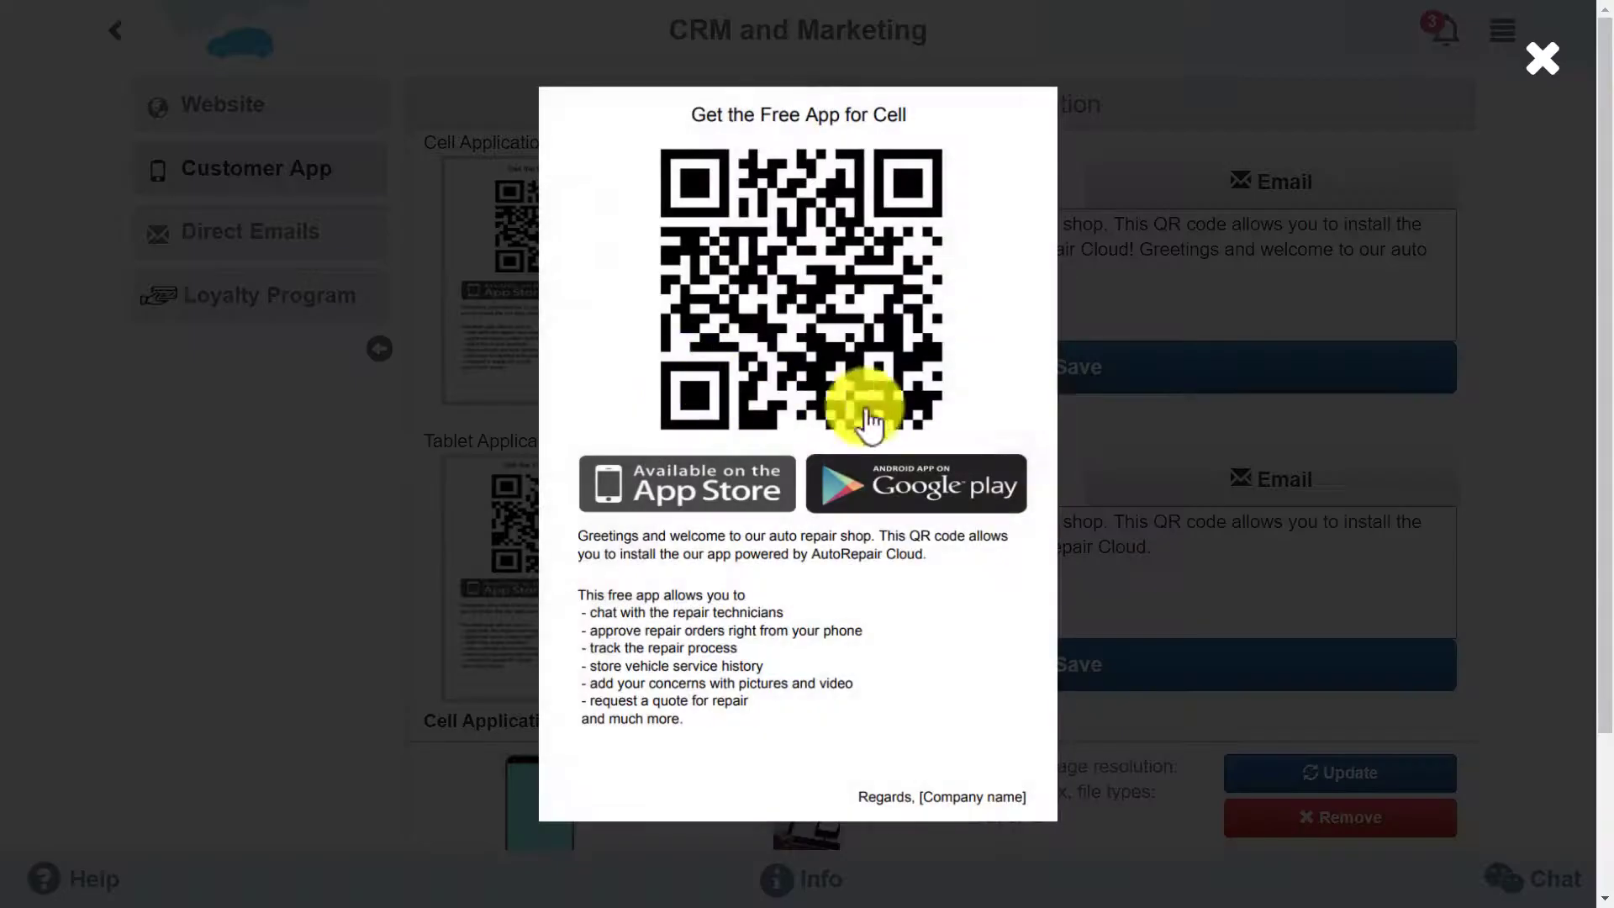
{"action": "left_click", "coordinate": [1537, 61]}
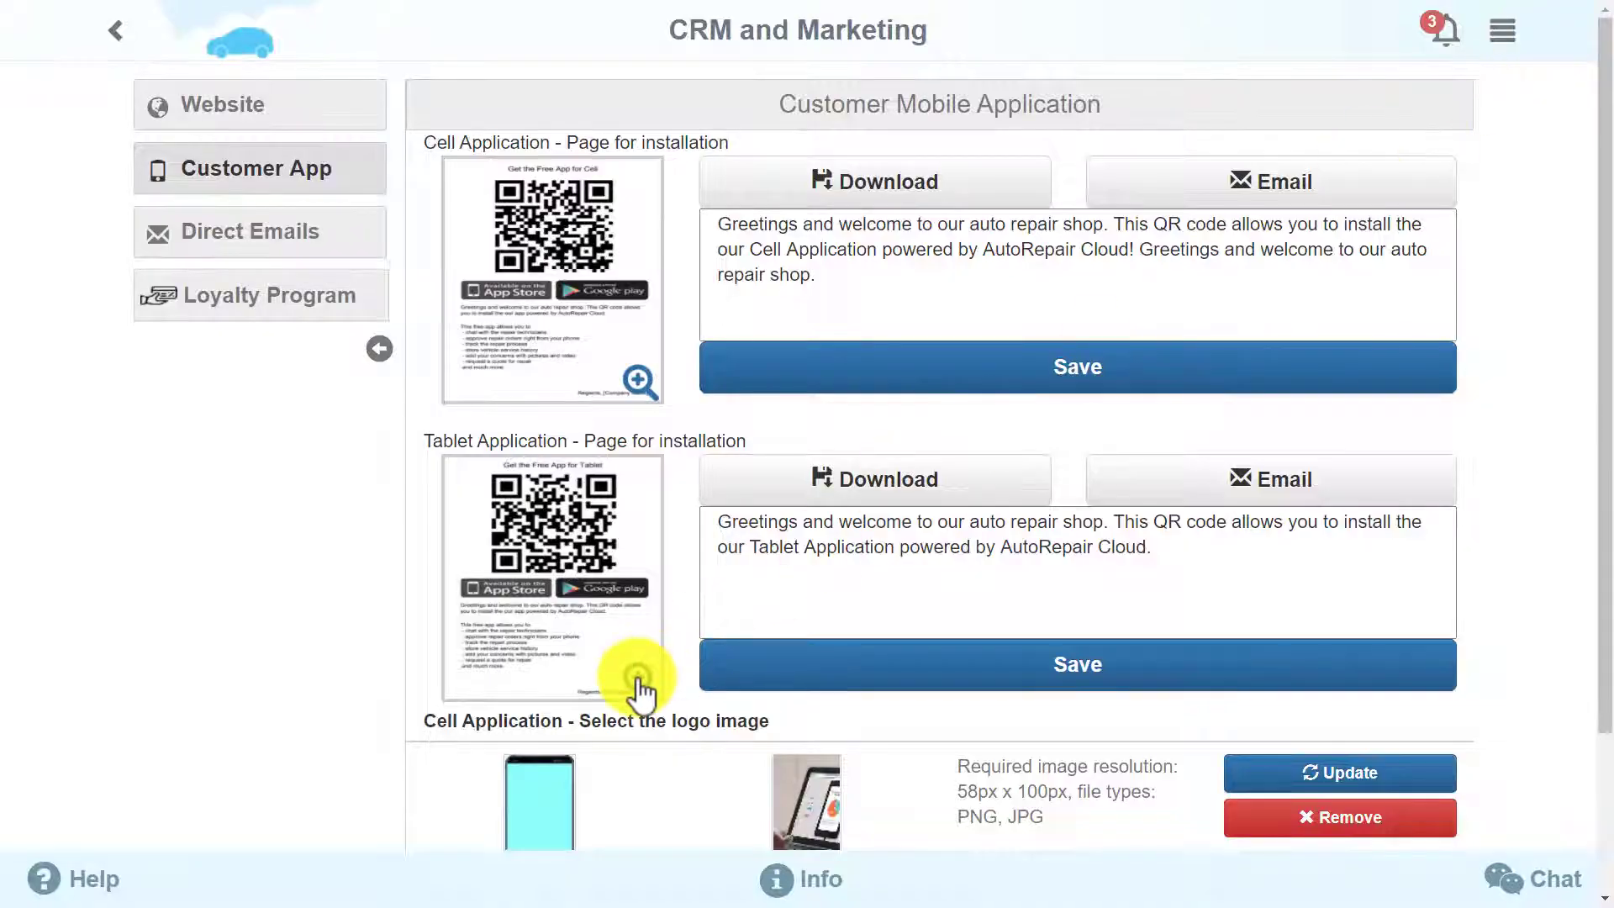
{"action": "left_click", "coordinate": [637, 678]}
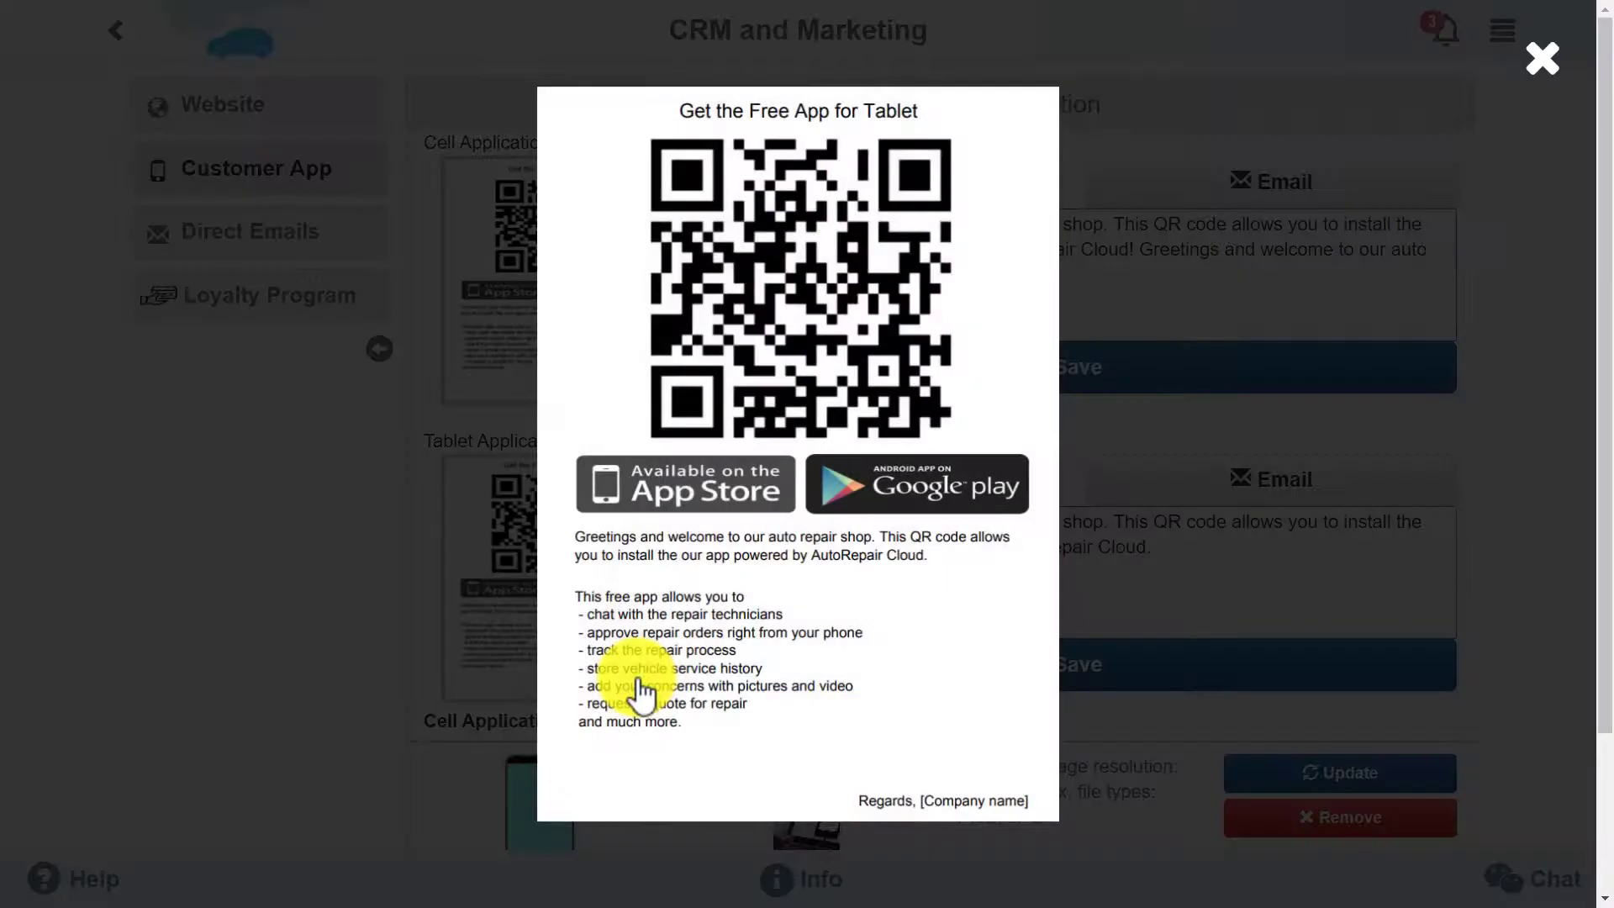
{"action": "left_click", "coordinate": [1538, 84]}
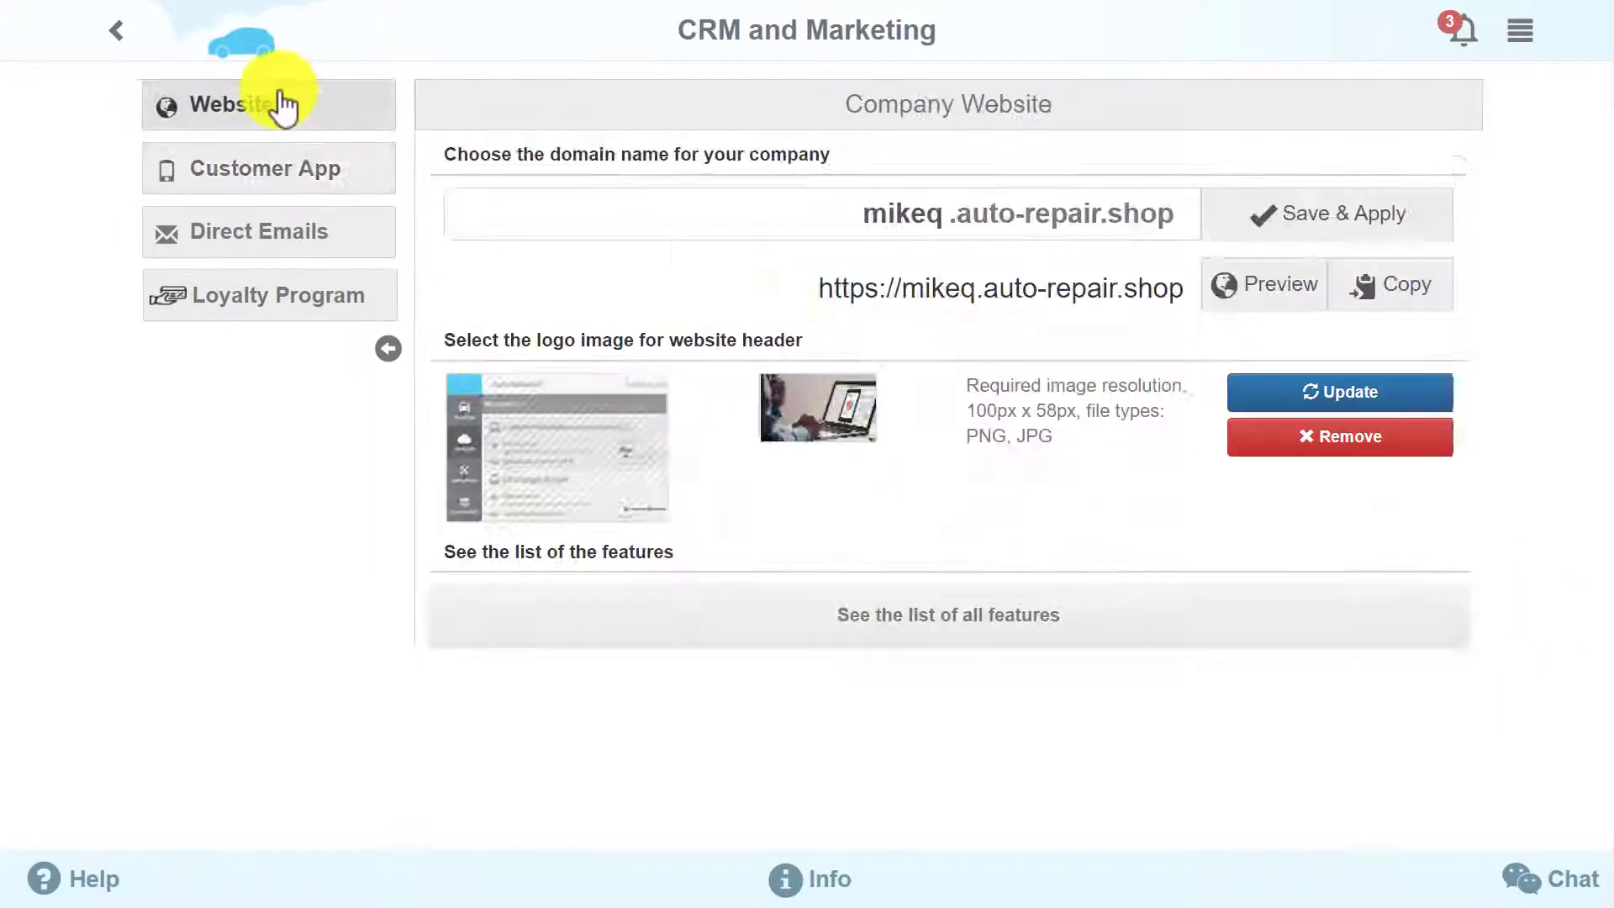
- Replace the mikeq subdomain with 'jony', apply it, and copy the website link
{"action": "double_click", "coordinate": [866, 216]}
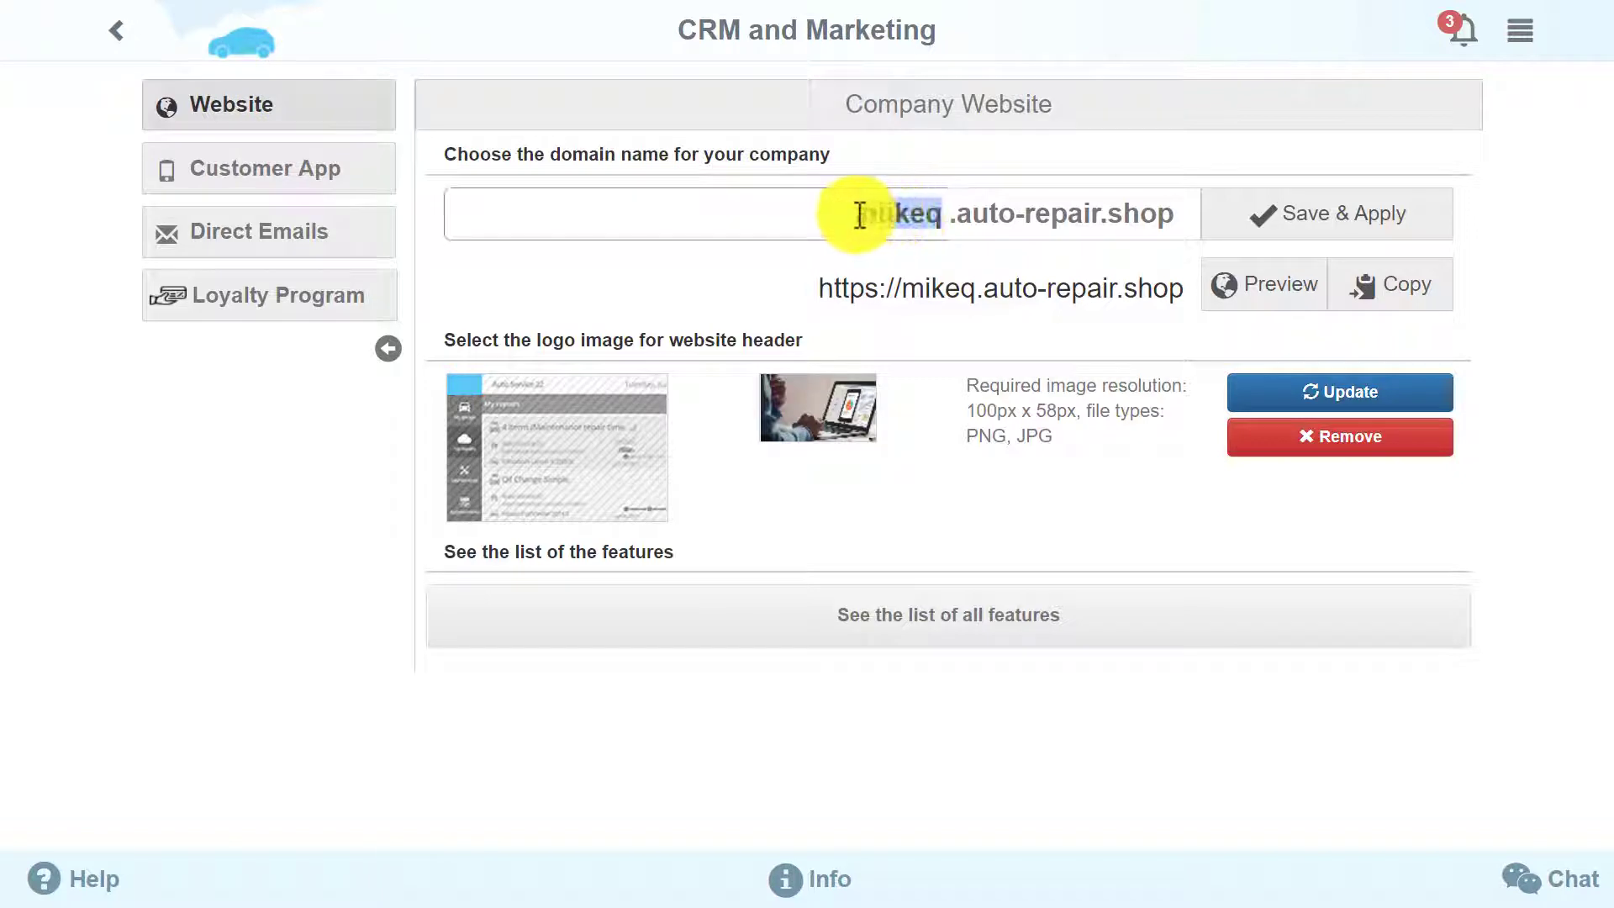
{"action": "key", "text": "BackSpace"}
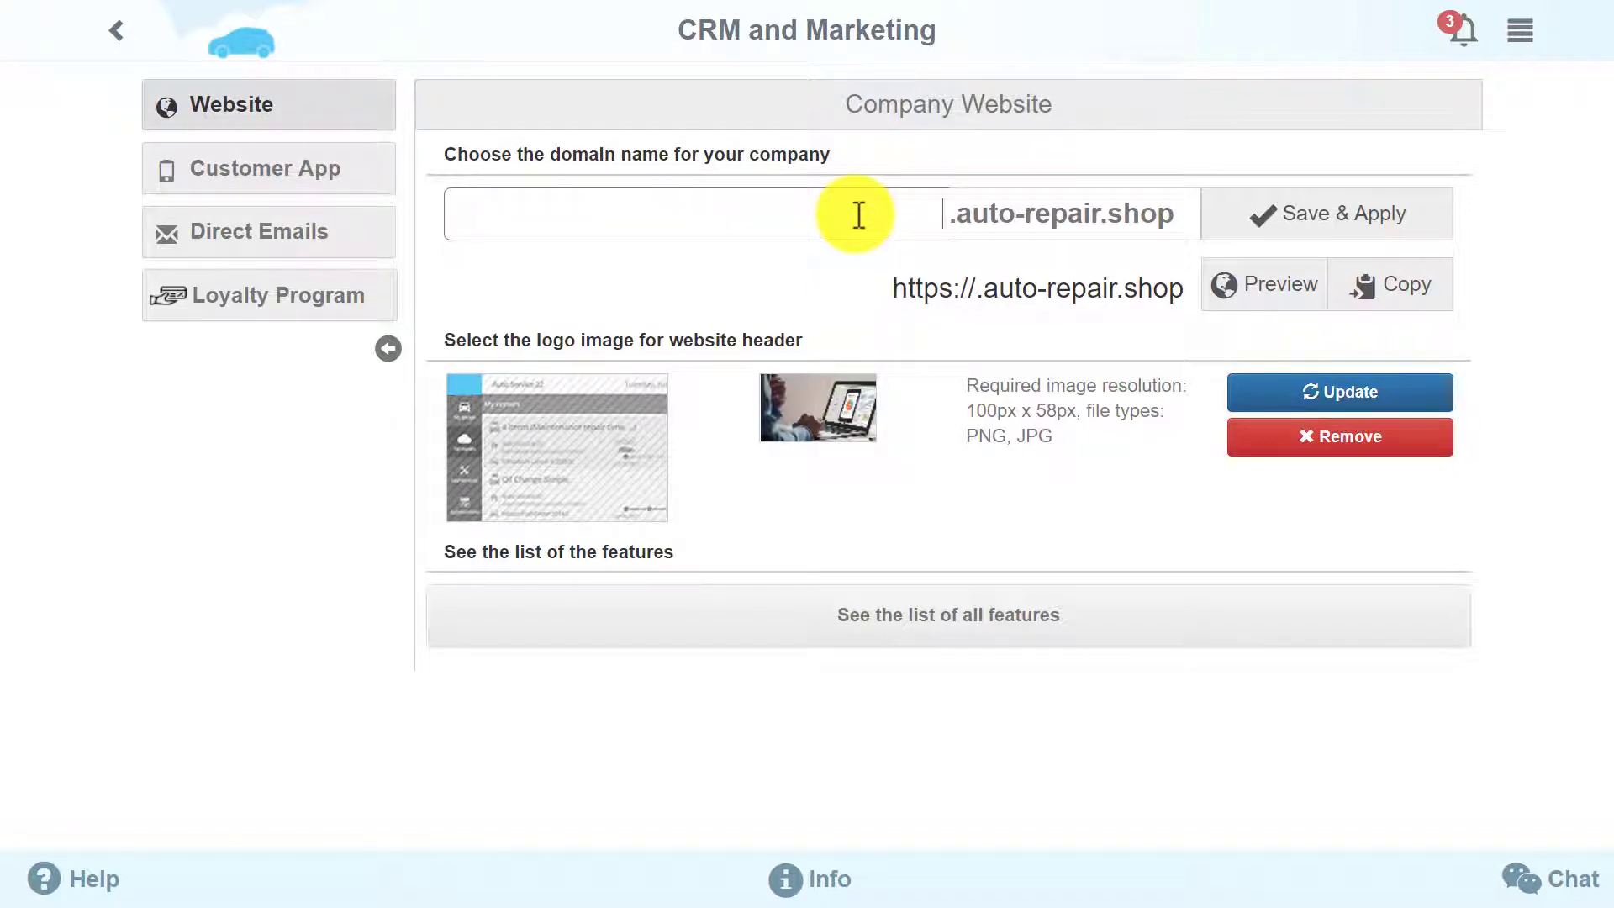
{"action": "type", "text": "jony"}
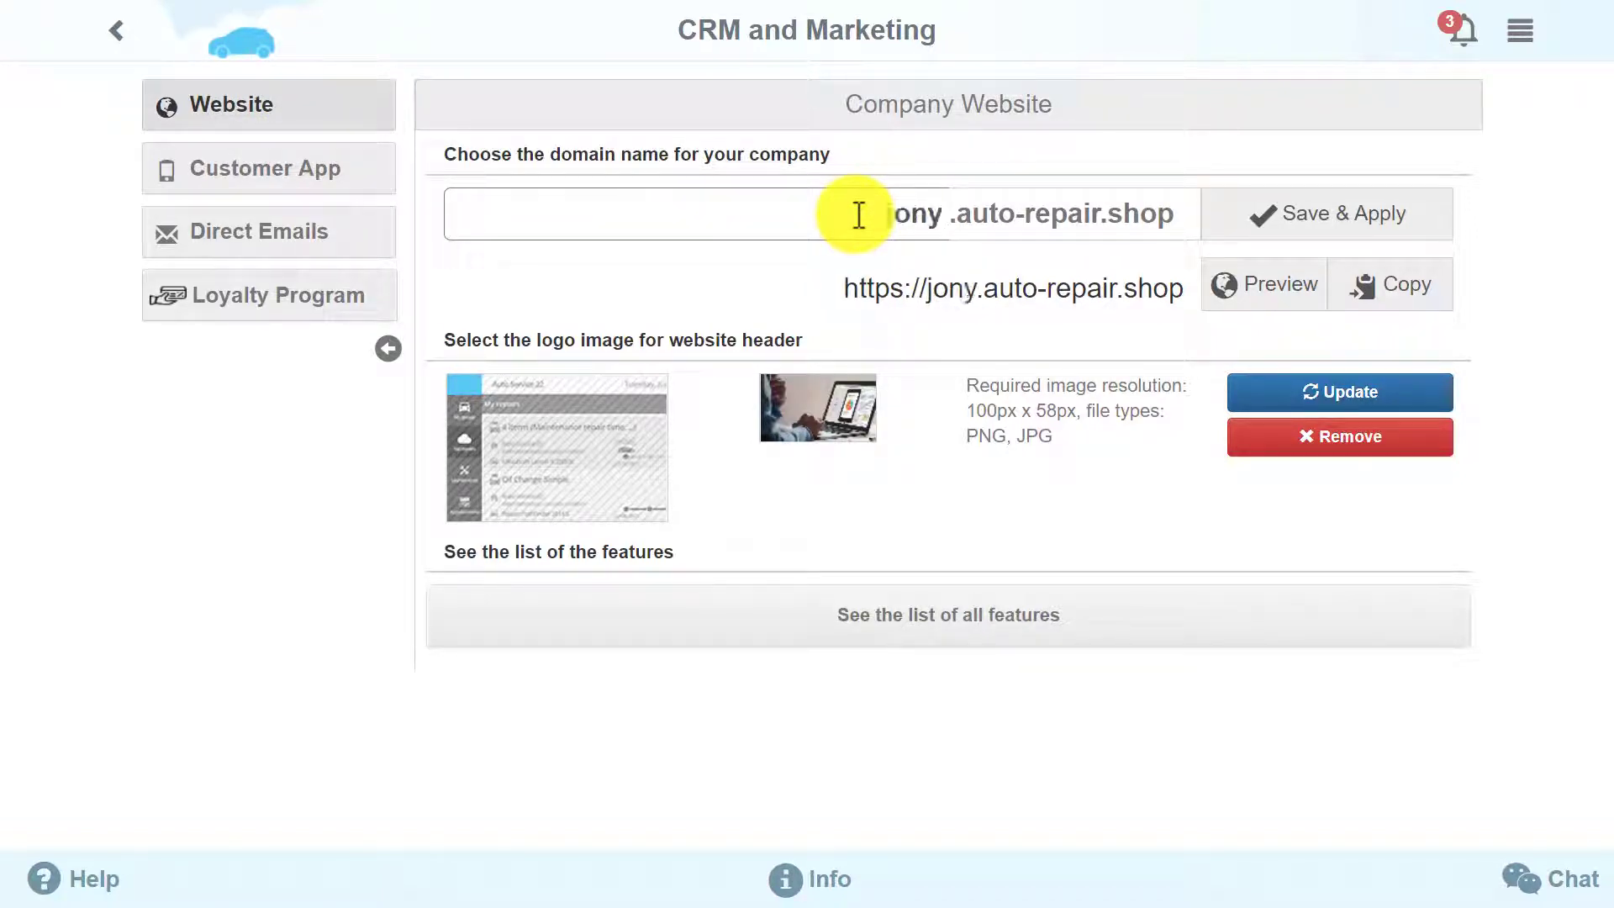
{"action": "left_click", "coordinate": [1340, 220]}
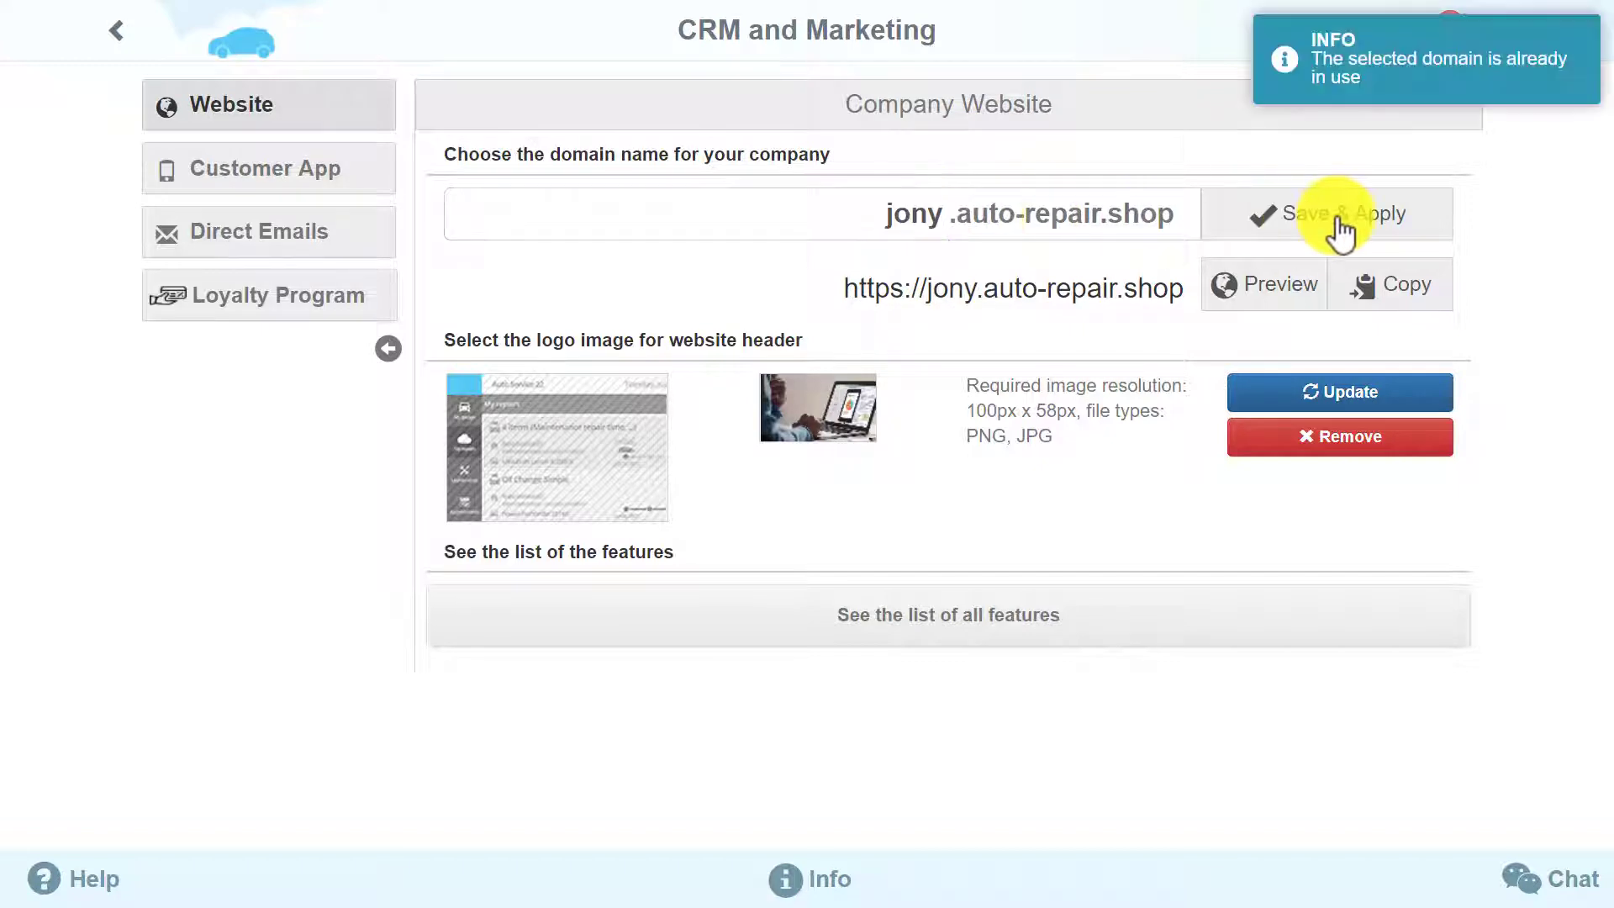
{"action": "left_click", "coordinate": [1350, 294]}
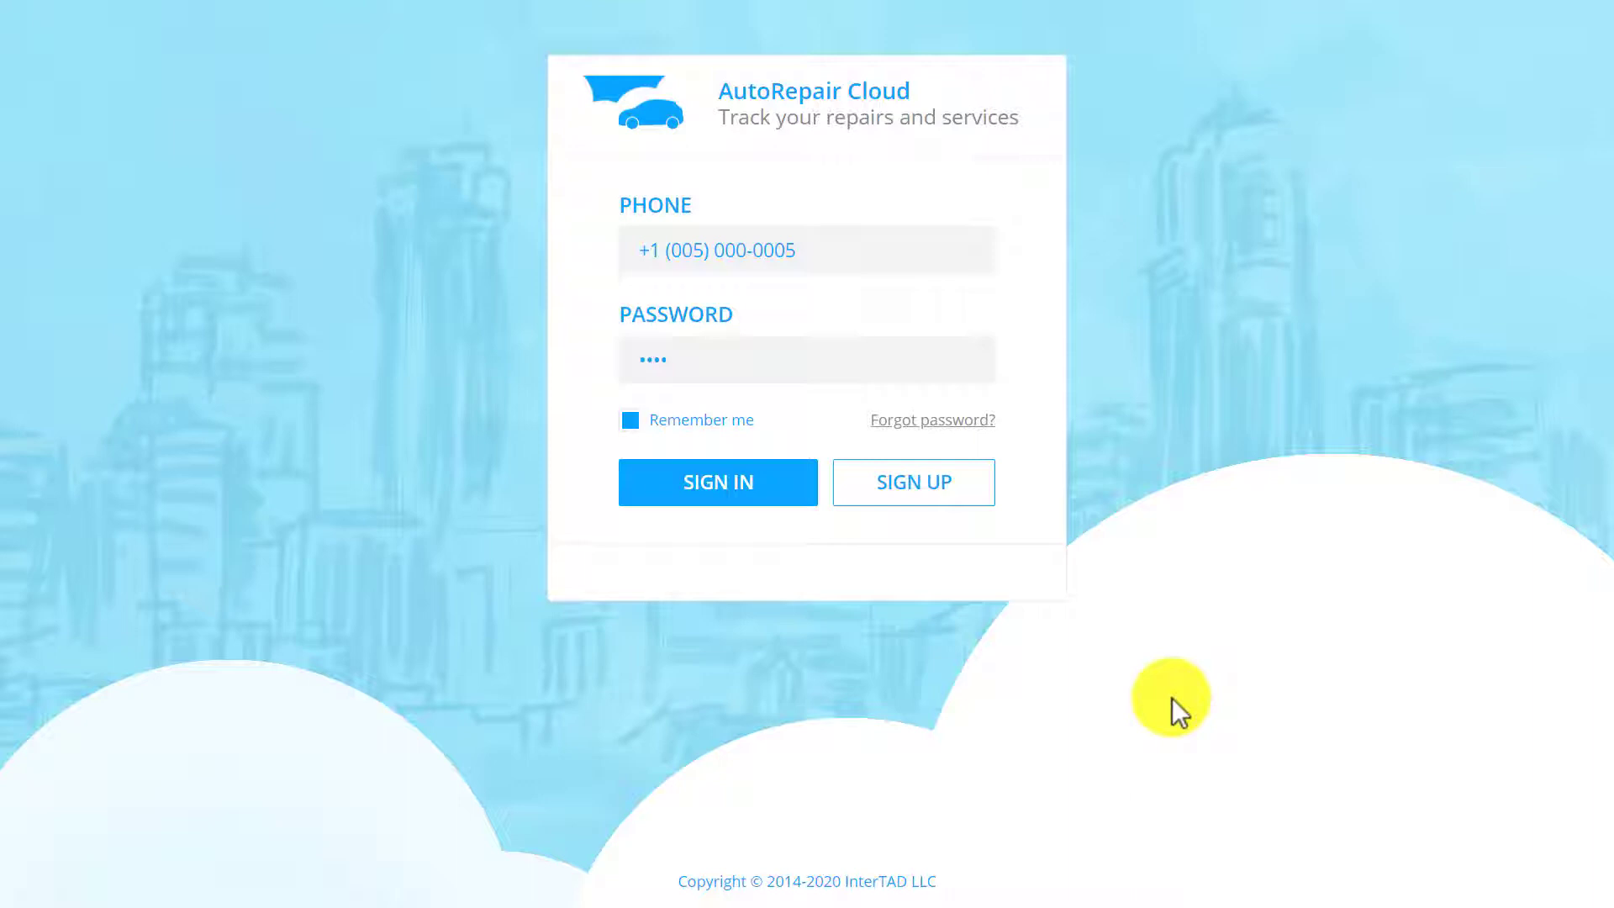
- Sign in to the customer app with the saved phone and password
{"action": "left_click", "coordinate": [720, 487]}
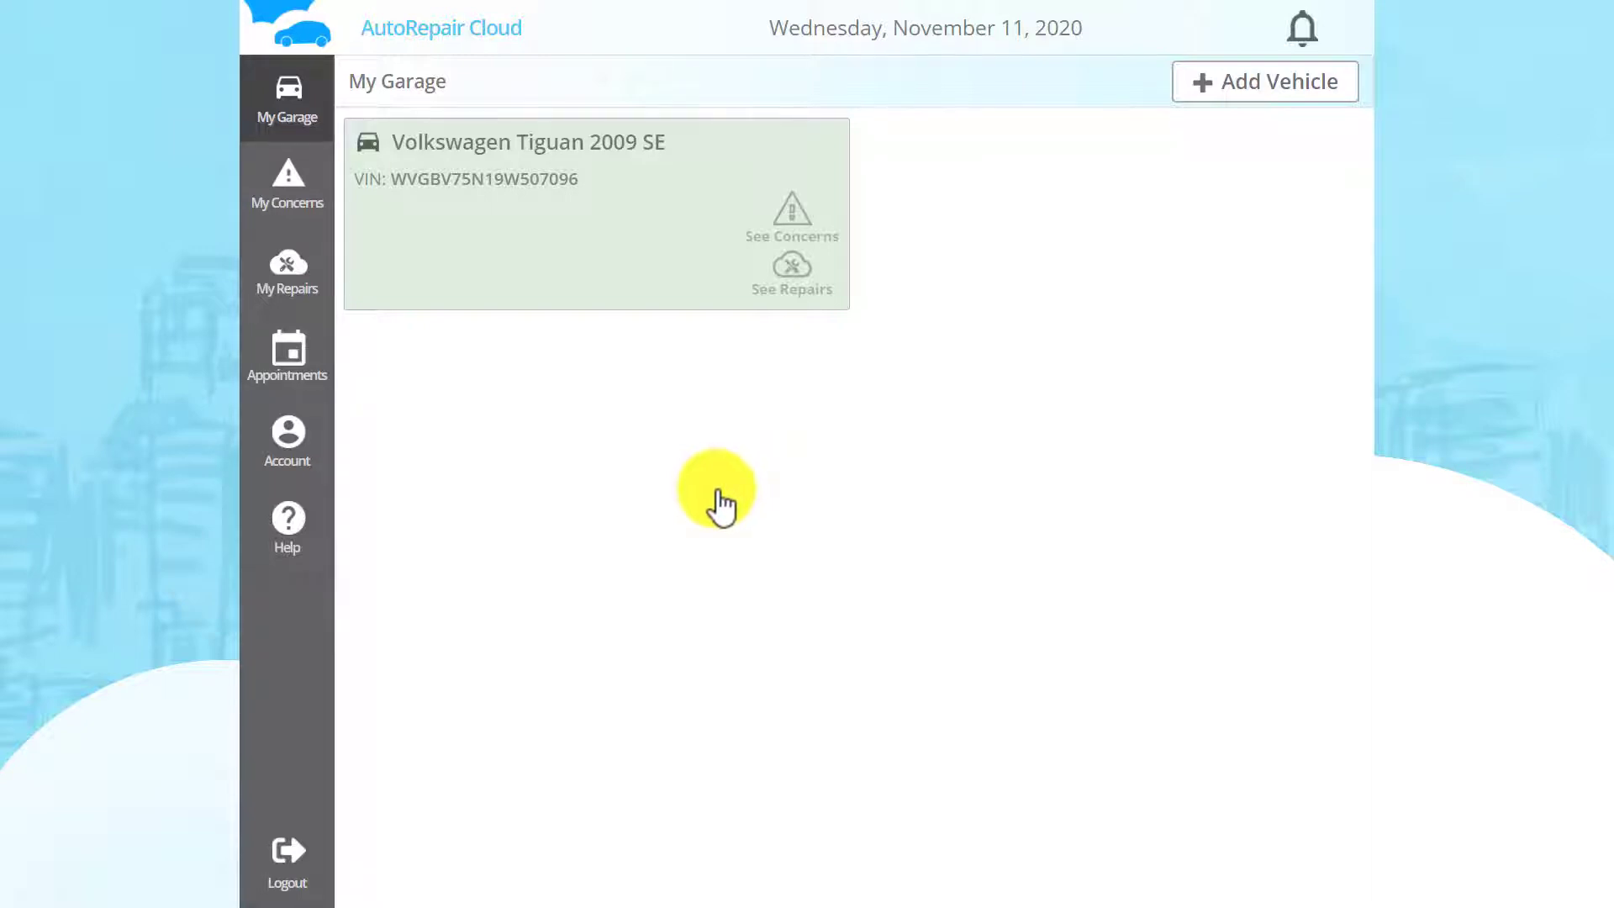
- Start a new garage vehicle as a 2018 Ford Fusion with Platinum trim
{"action": "left_click", "coordinate": [1212, 95]}
{"action": "left_click", "coordinate": [425, 270]}
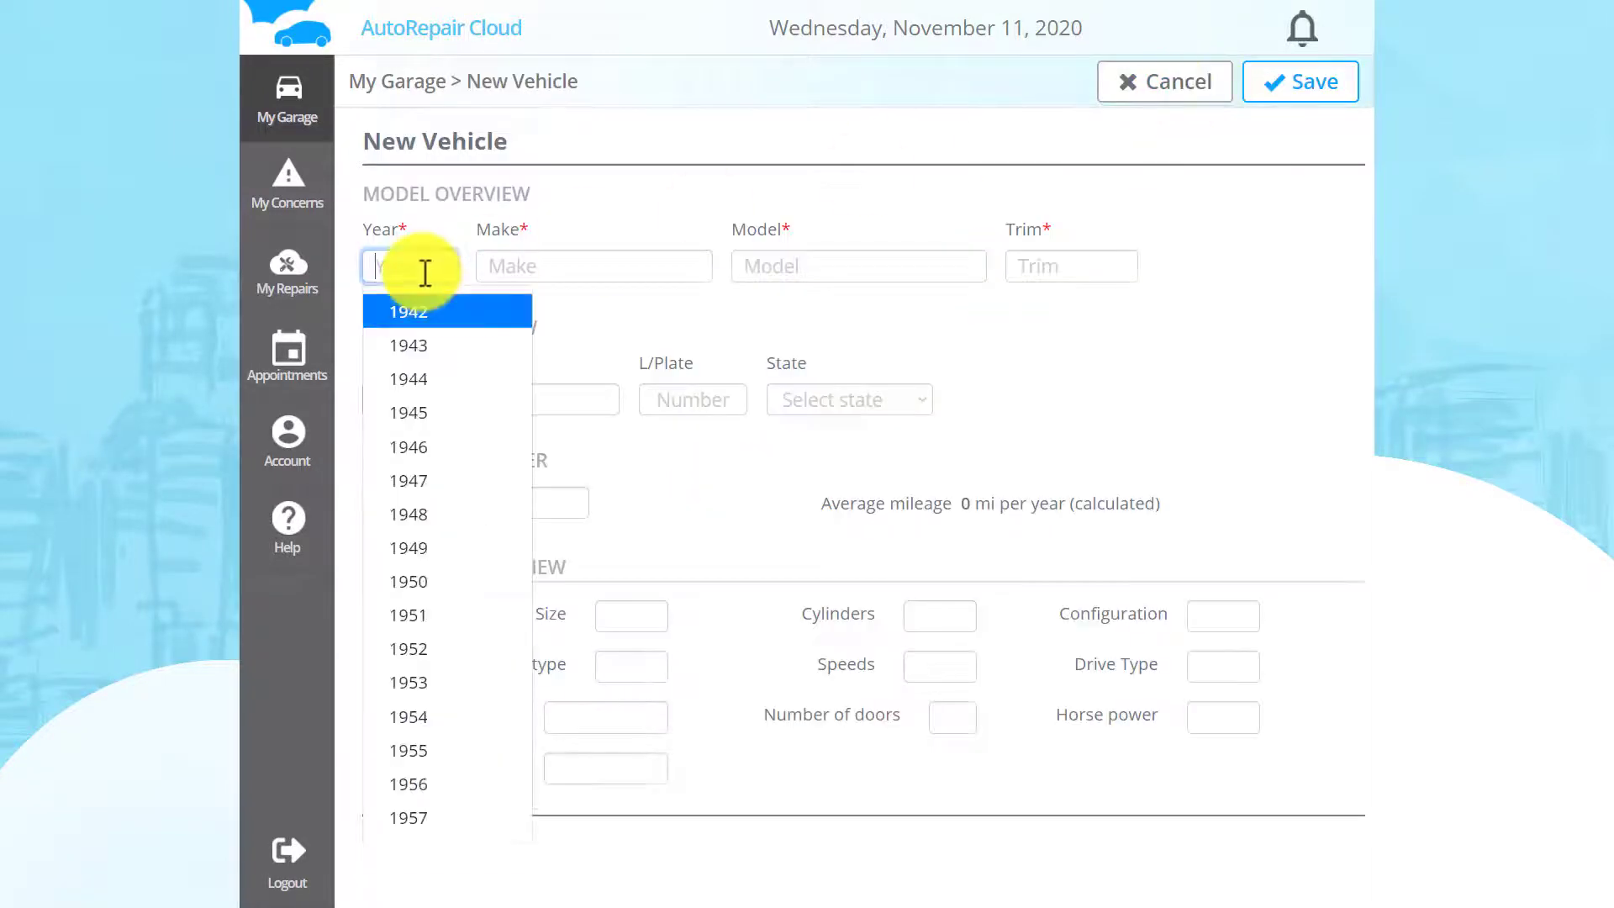
{"action": "type", "text": "2018"}
{"action": "left_click", "coordinate": [460, 316]}
{"action": "left_click", "coordinate": [526, 265]}
{"action": "left_click", "coordinate": [541, 311]}
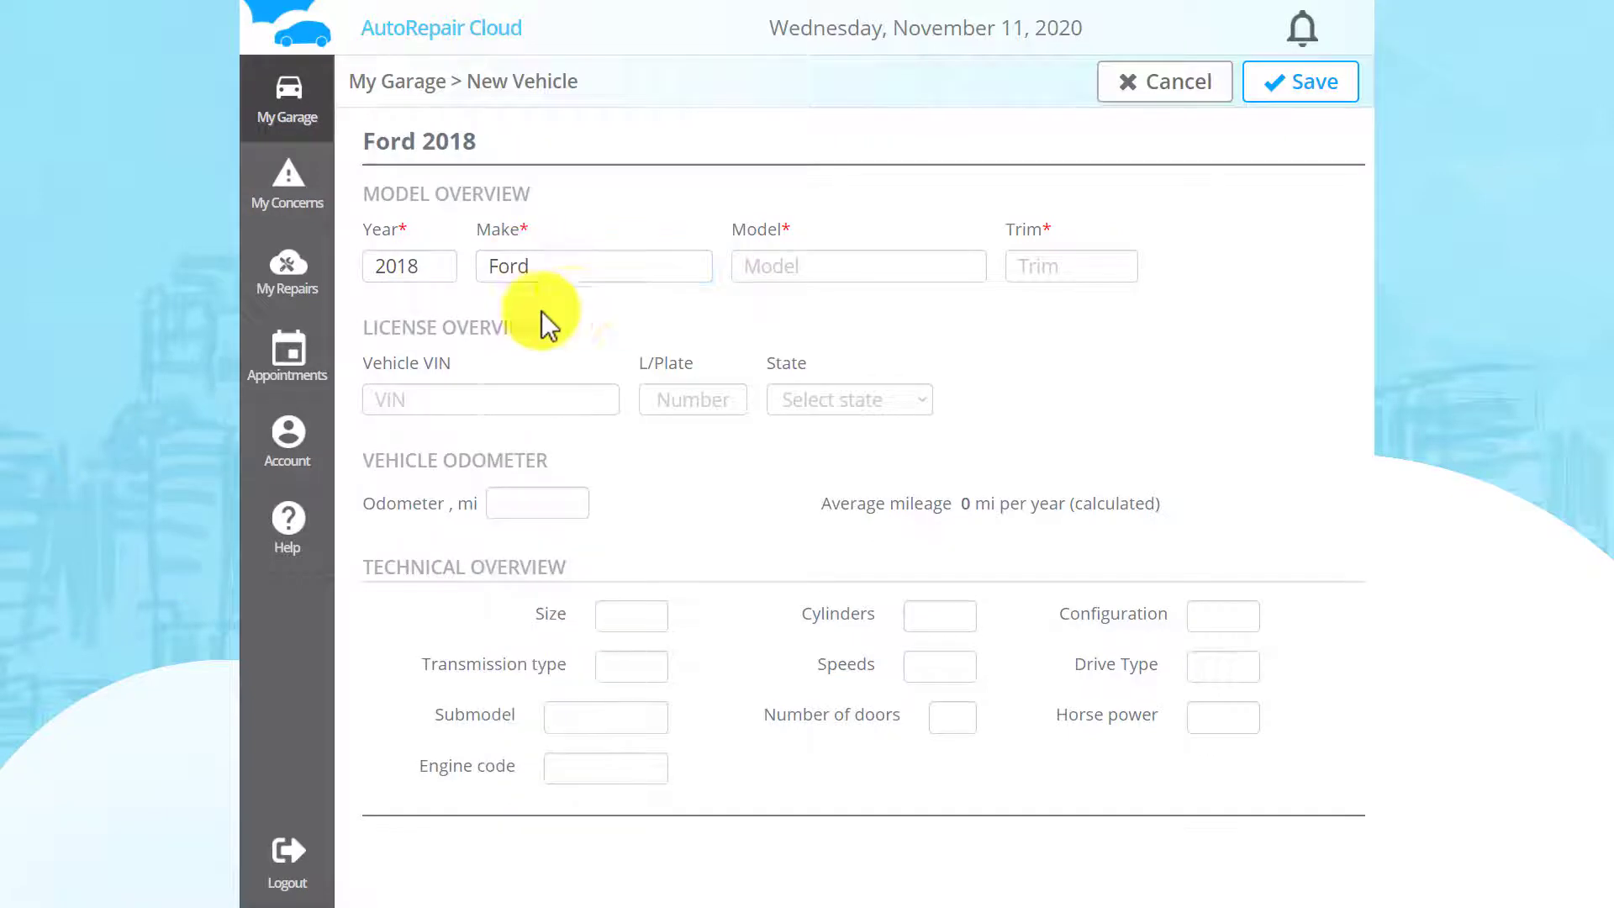
{"action": "left_click", "coordinate": [819, 266]}
{"action": "left_click", "coordinate": [783, 851]}
{"action": "left_click", "coordinate": [1049, 266]}
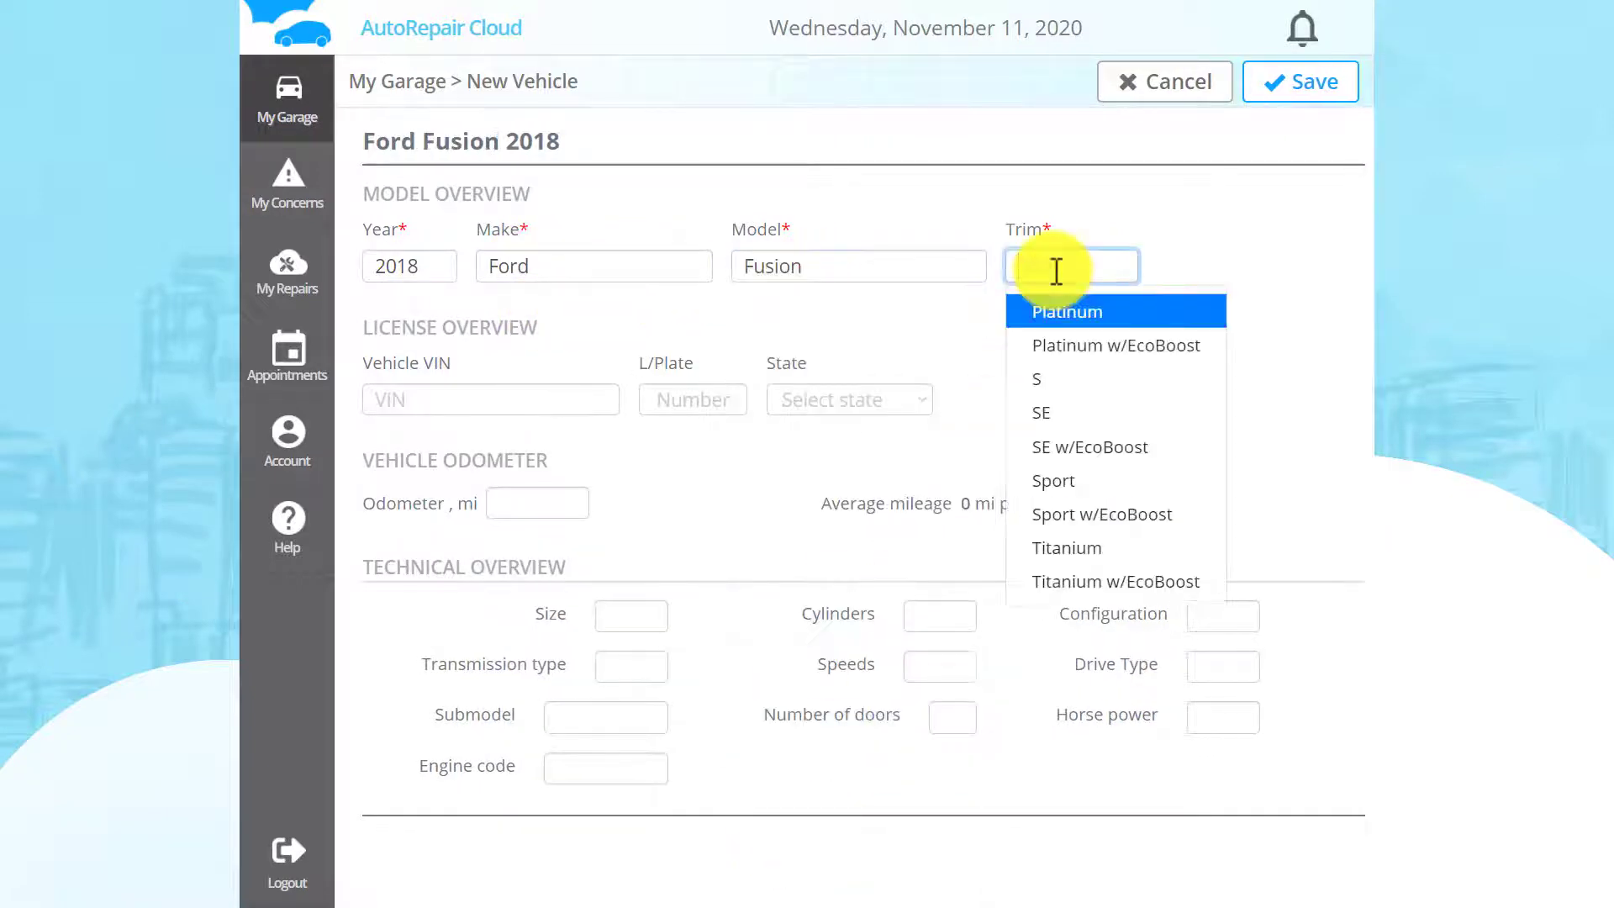
{"action": "left_click", "coordinate": [1056, 310]}
- Enter odometer 28564, save the vehicle, and return to My Garage
{"action": "left_click", "coordinate": [538, 503]}
{"action": "type", "text": "28"}
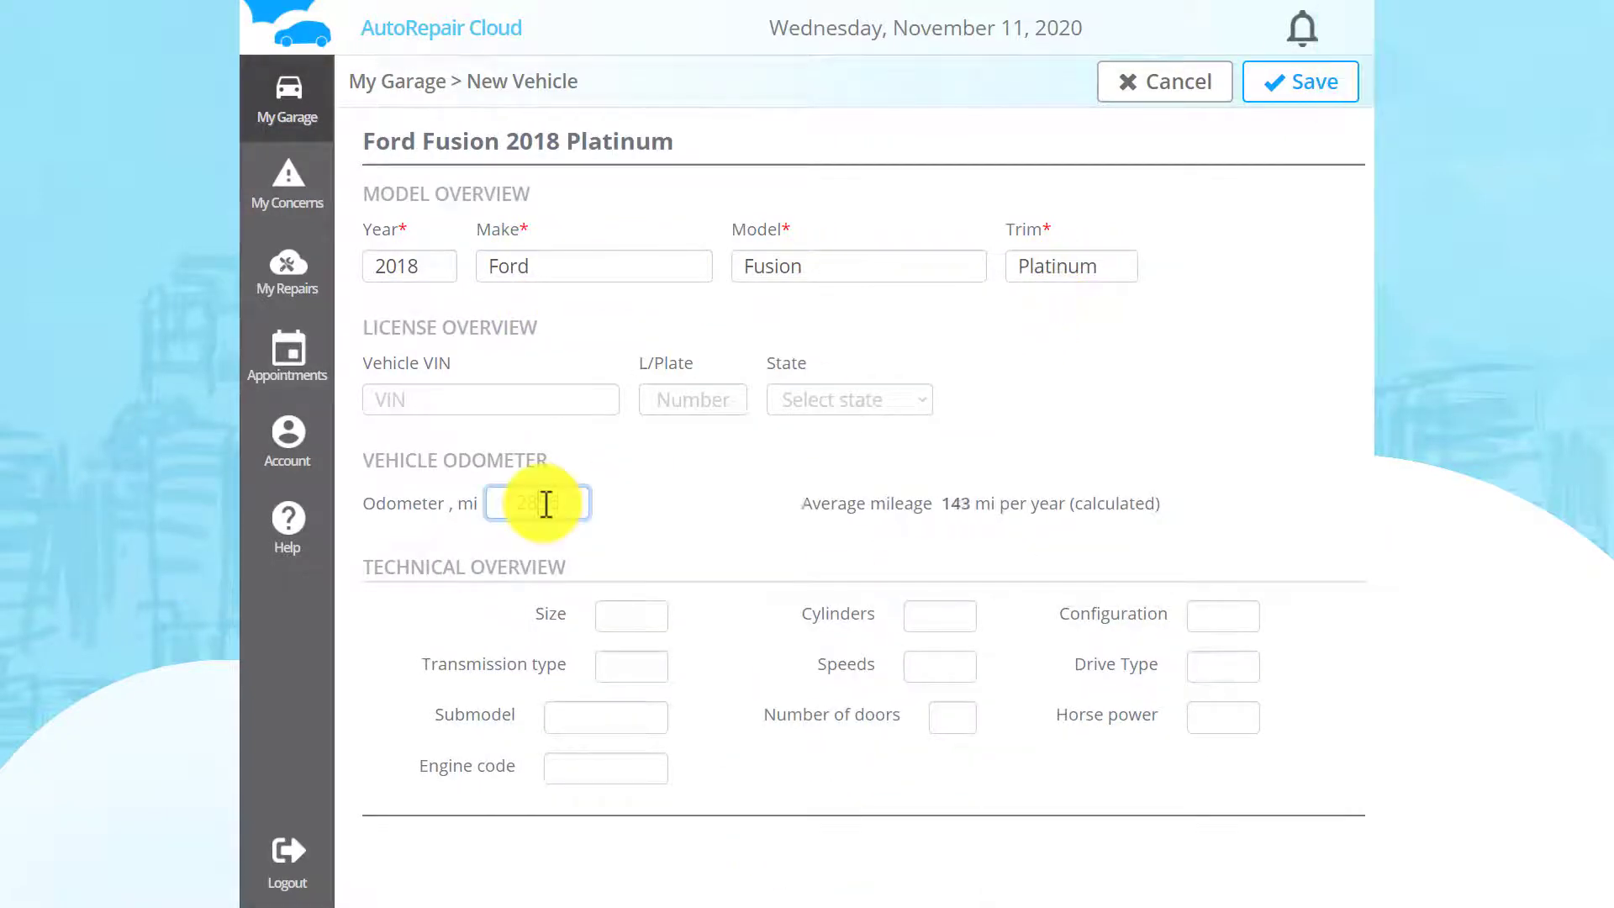
{"action": "type", "text": "564"}
{"action": "left_click", "coordinate": [1284, 91]}
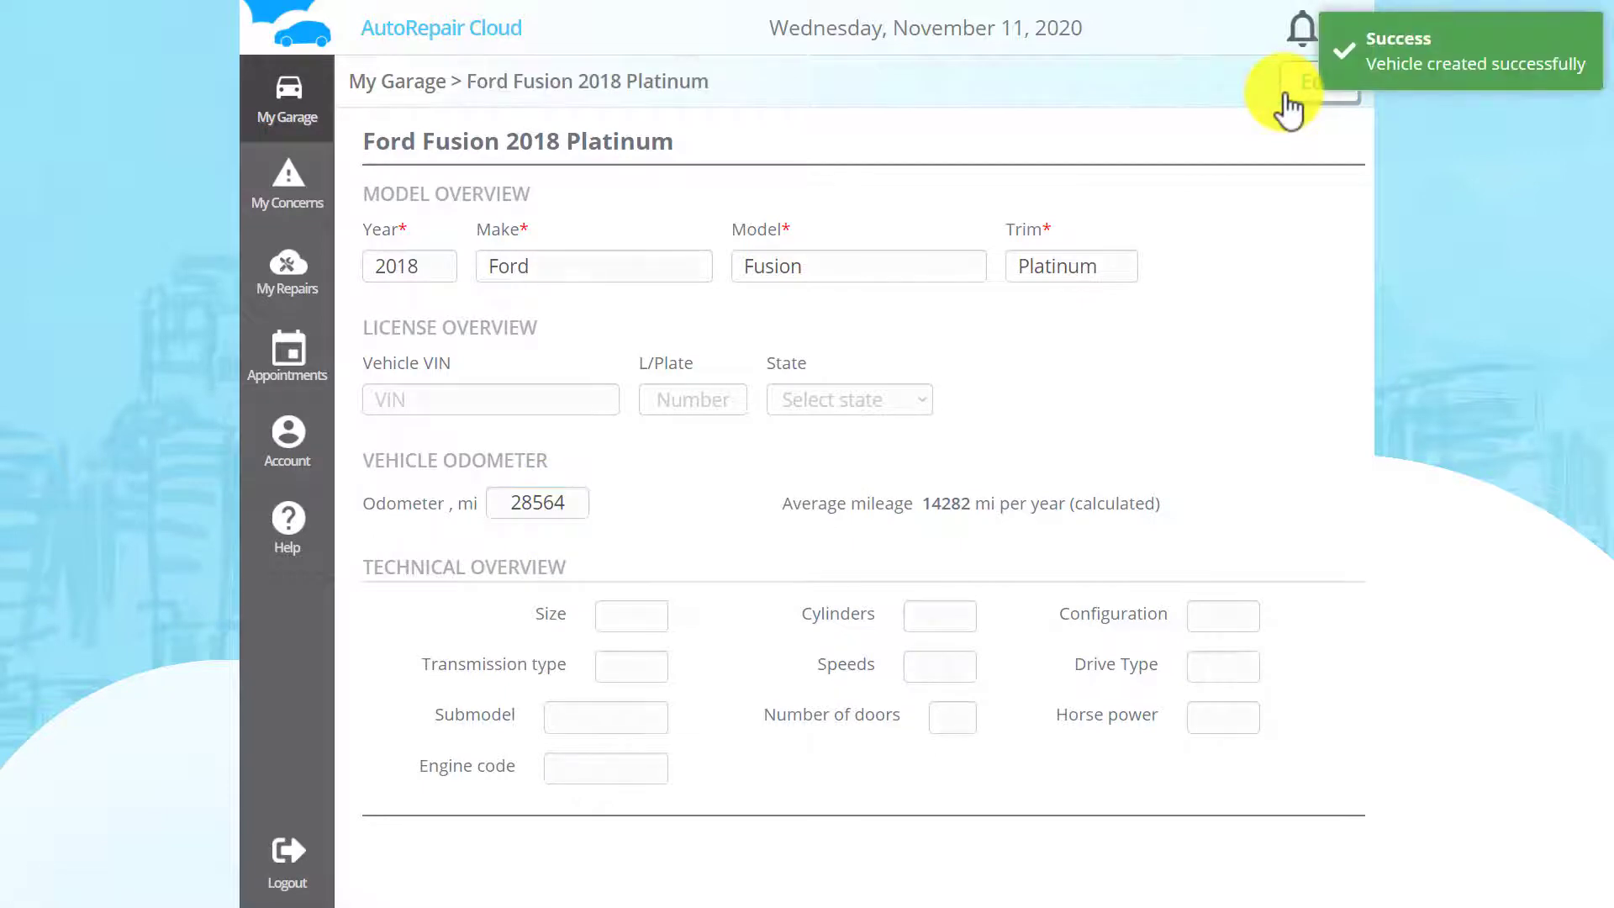
{"action": "left_click", "coordinate": [288, 99]}
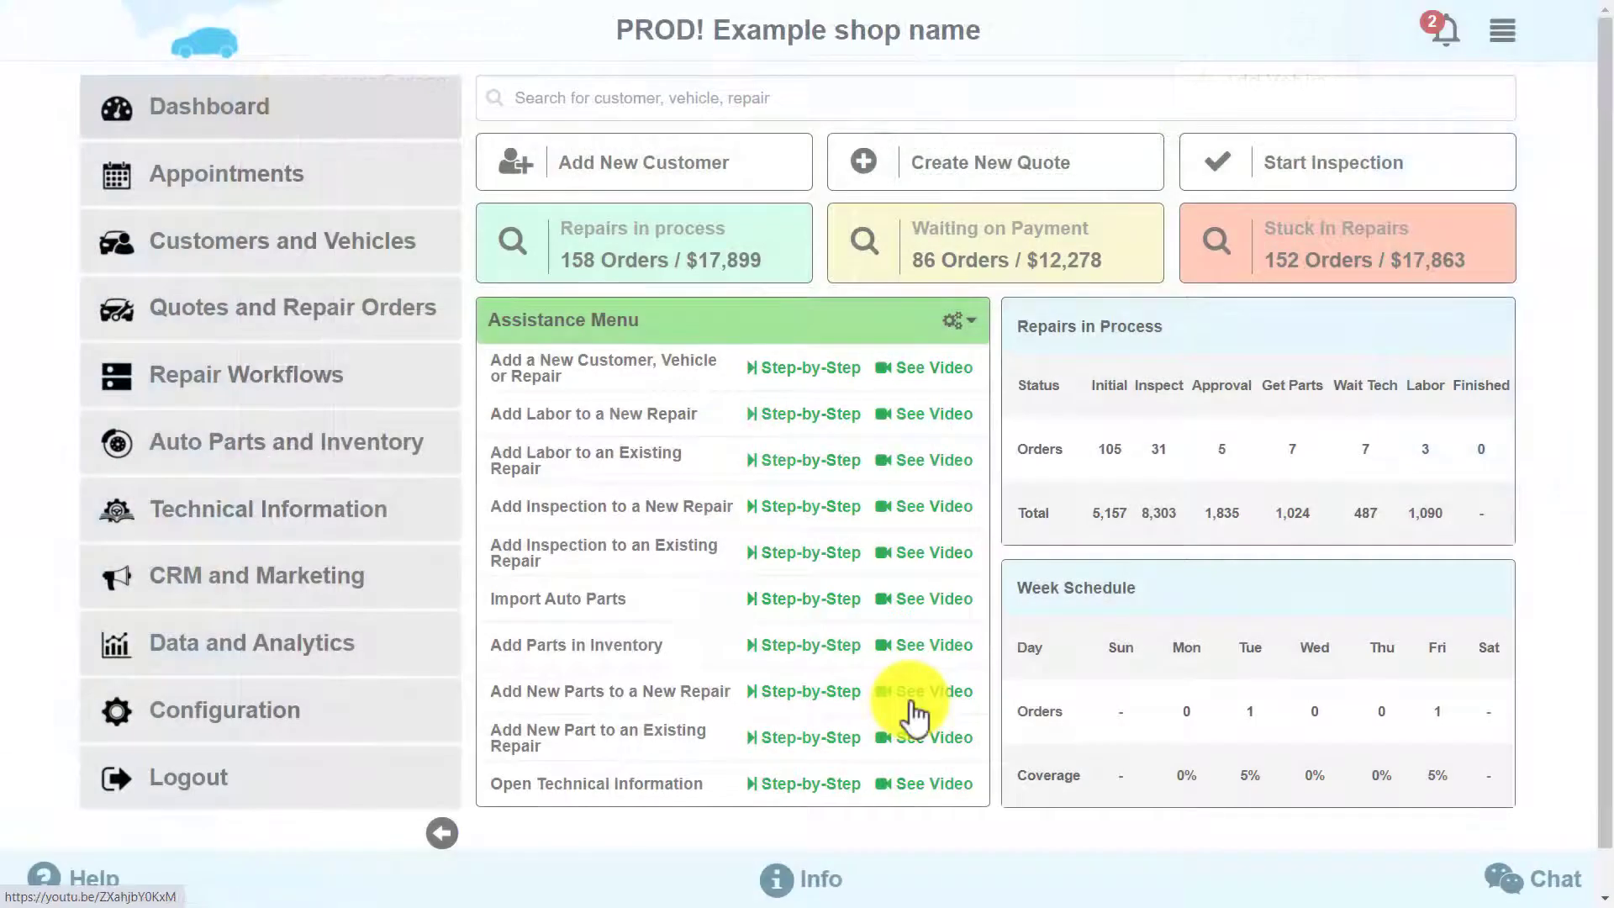
- Open the customer record that owns the 2018 Ford Fusion
{"action": "left_click", "coordinate": [376, 263]}
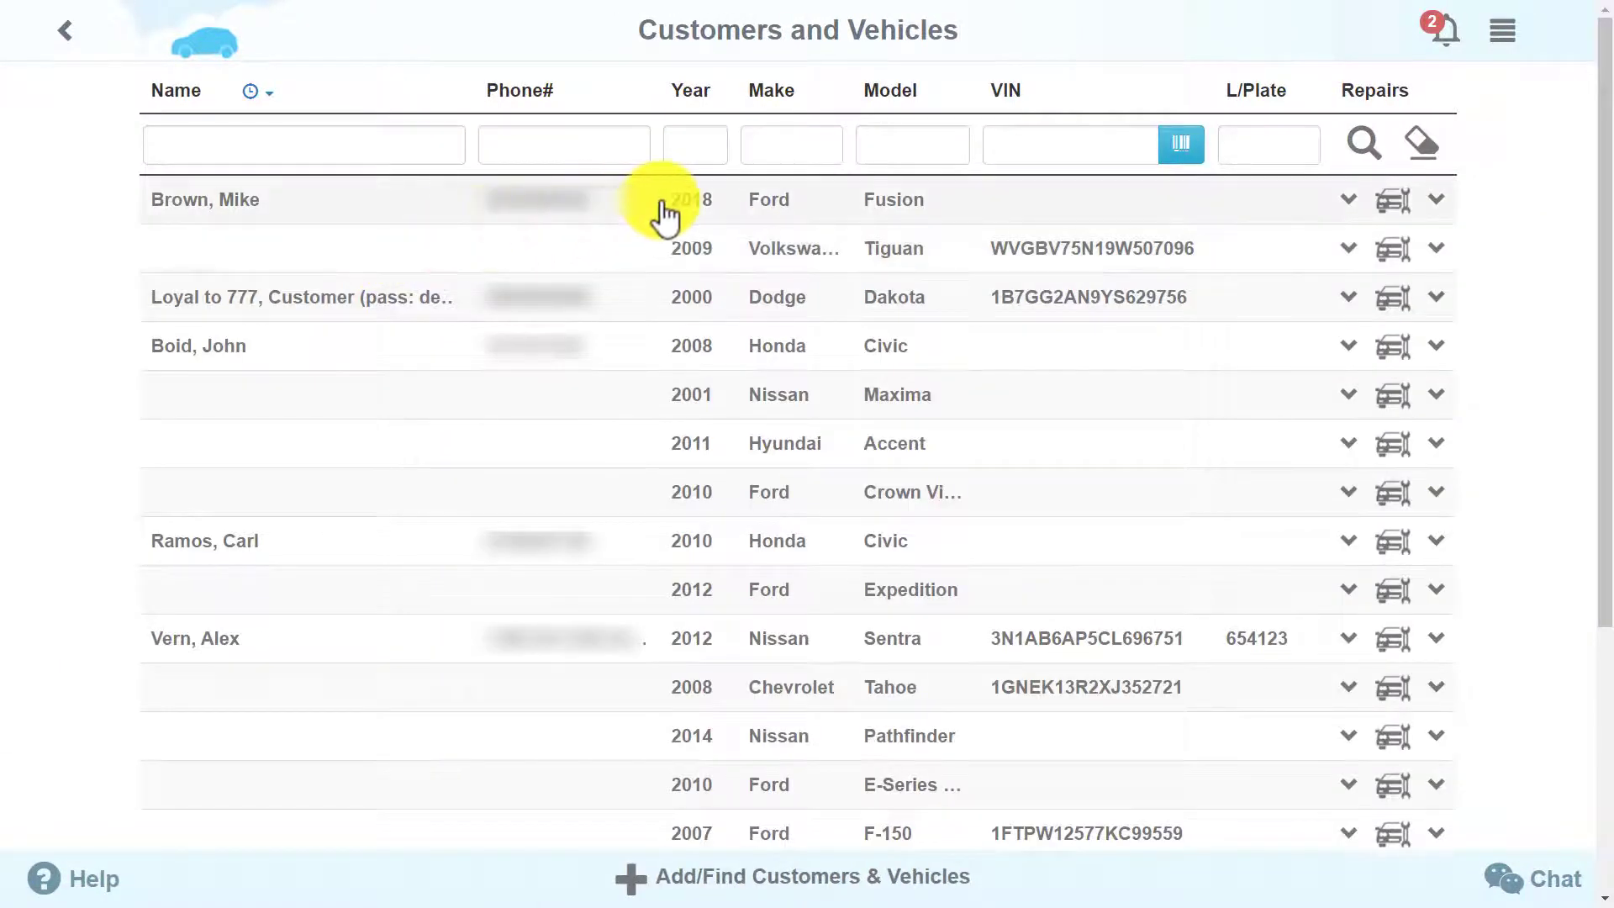
{"action": "left_click", "coordinate": [661, 206]}
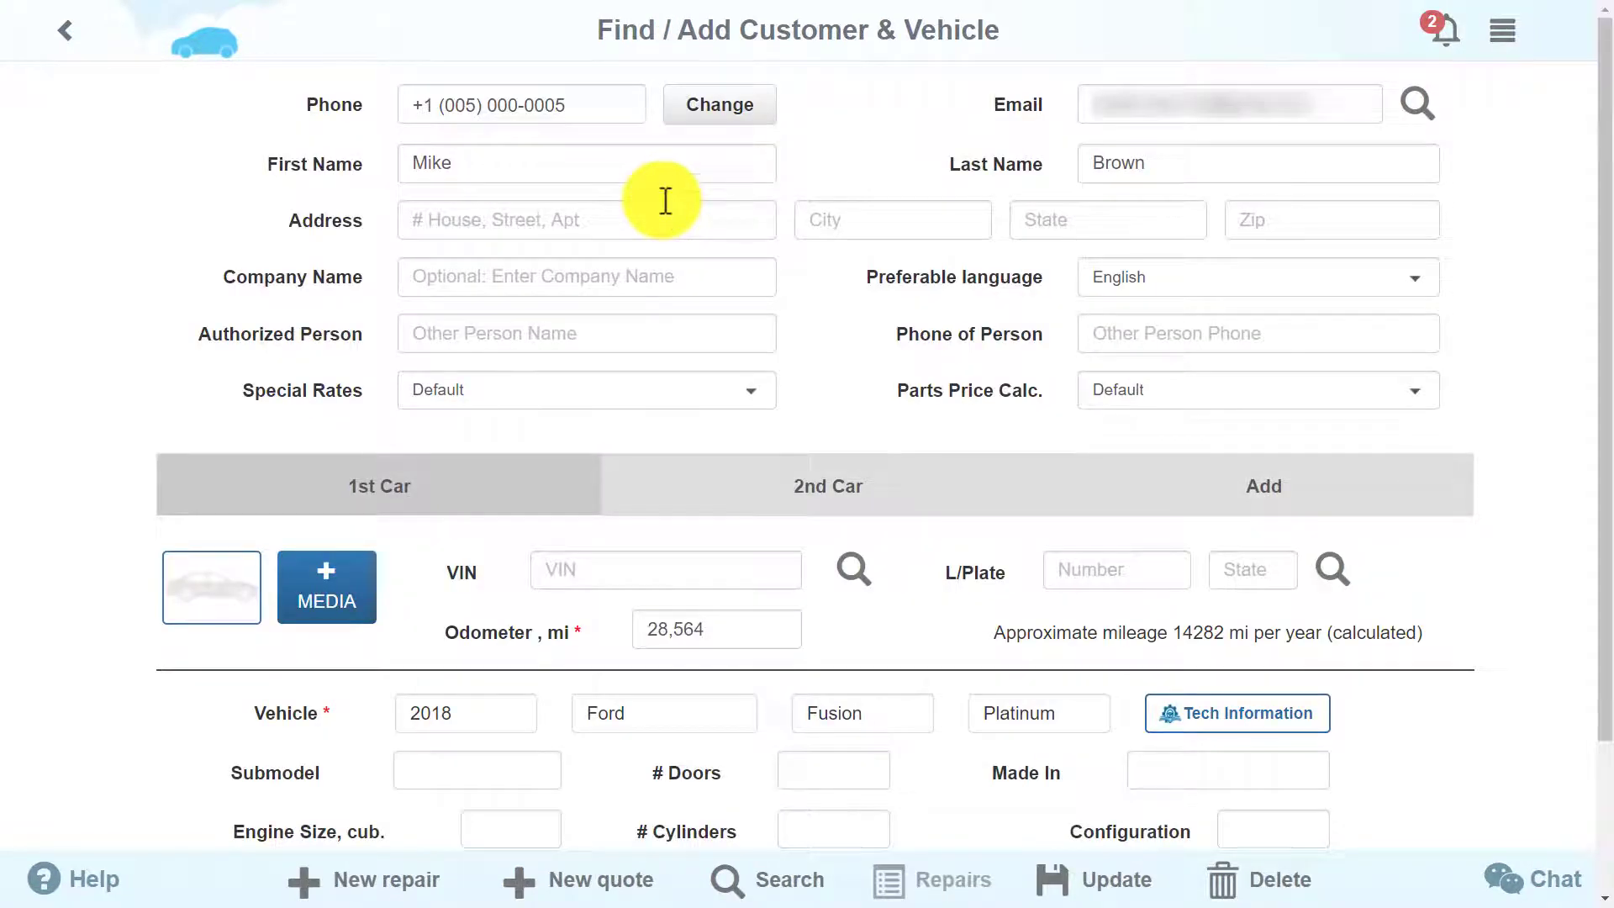
{"action": "scroll", "coordinate": [826, 640], "scroll_direction": "down", "scroll_amount": 1}
{"action": "scroll", "coordinate": [827, 639], "scroll_direction": "down", "scroll_amount": 1}
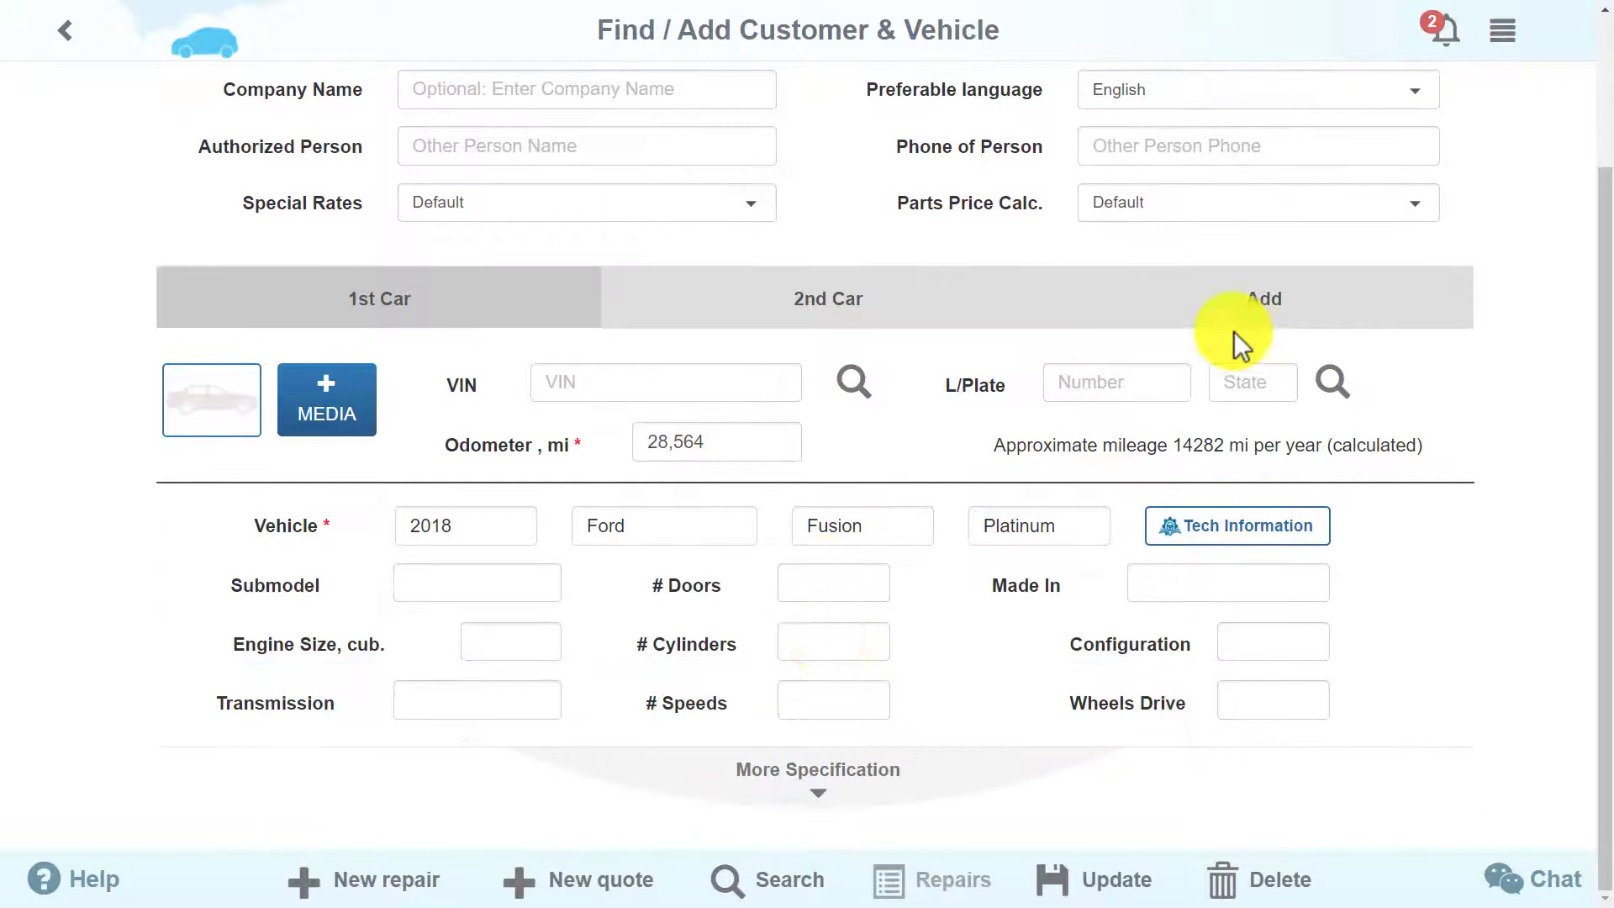
- Add a car from the pasted VIN, a 2013 Audi A5 Tiptronic, and update the customer
{"action": "left_click", "coordinate": [1271, 311]}
{"action": "left_click", "coordinate": [641, 381]}
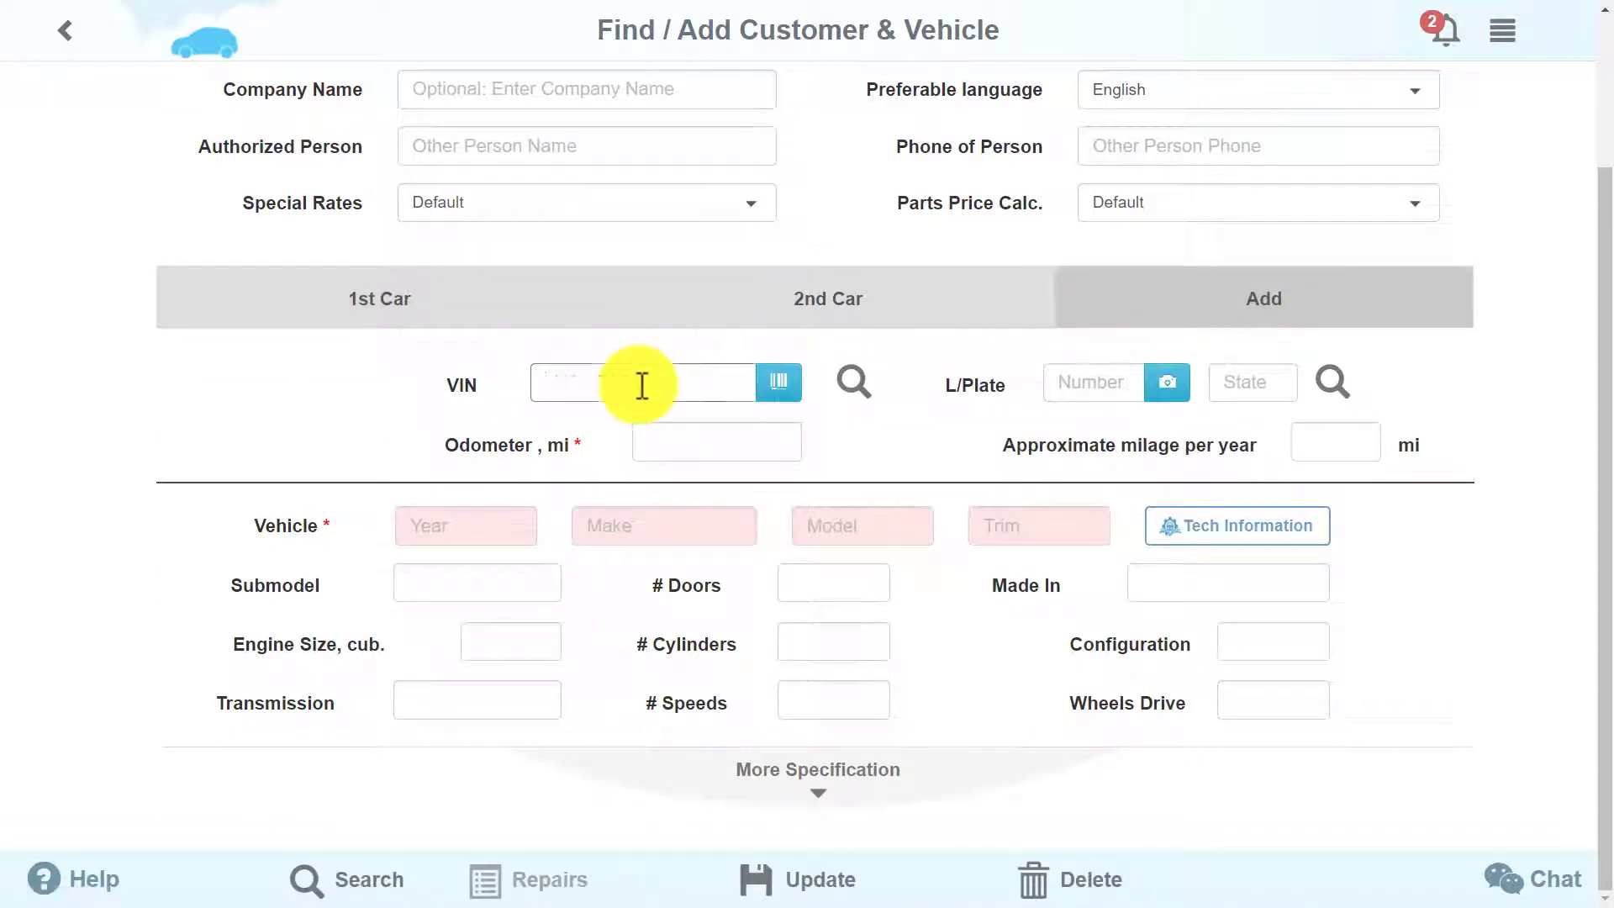
{"action": "key", "text": "ctrl+v"}
{"action": "left_click", "coordinate": [852, 387]}
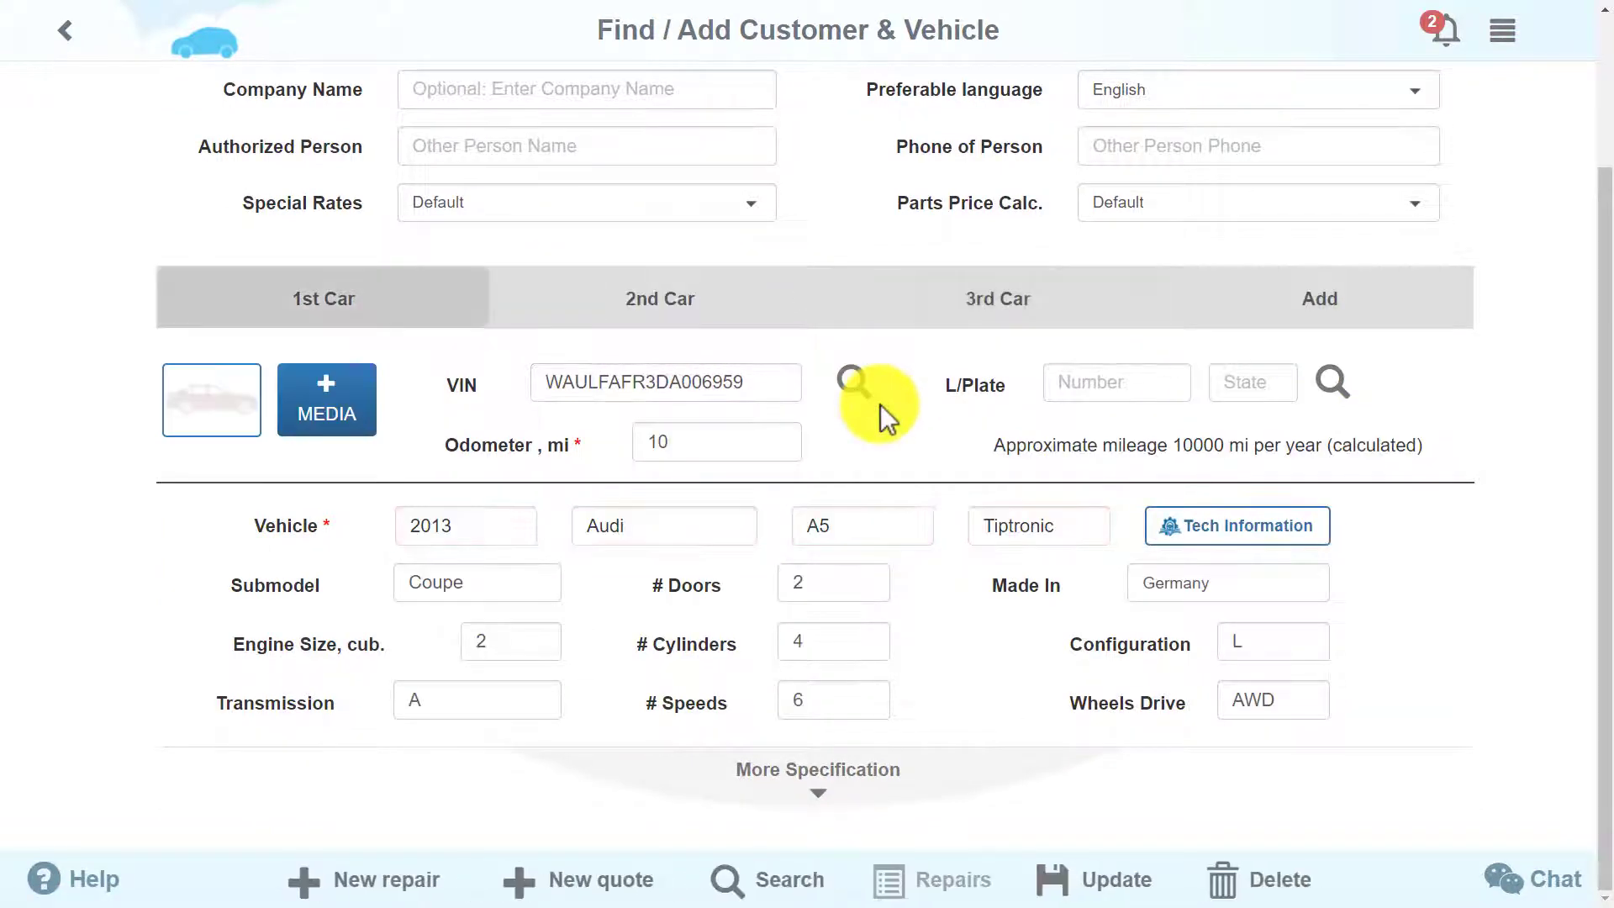
{"action": "left_click", "coordinate": [1099, 881]}
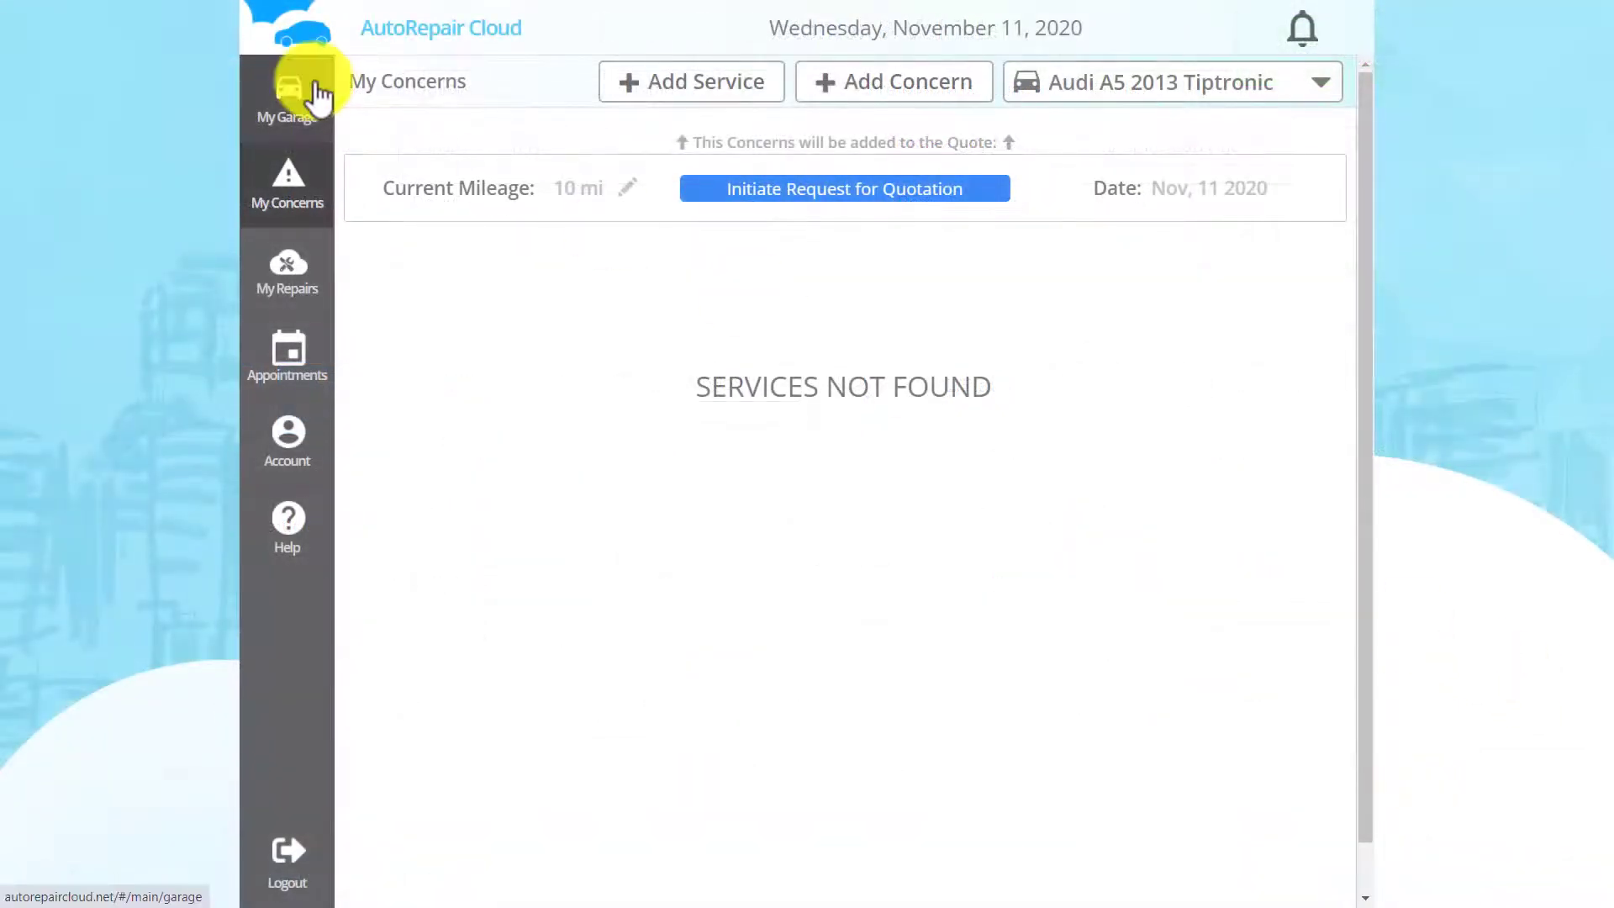
{"action": "left_click", "coordinate": [317, 92]}
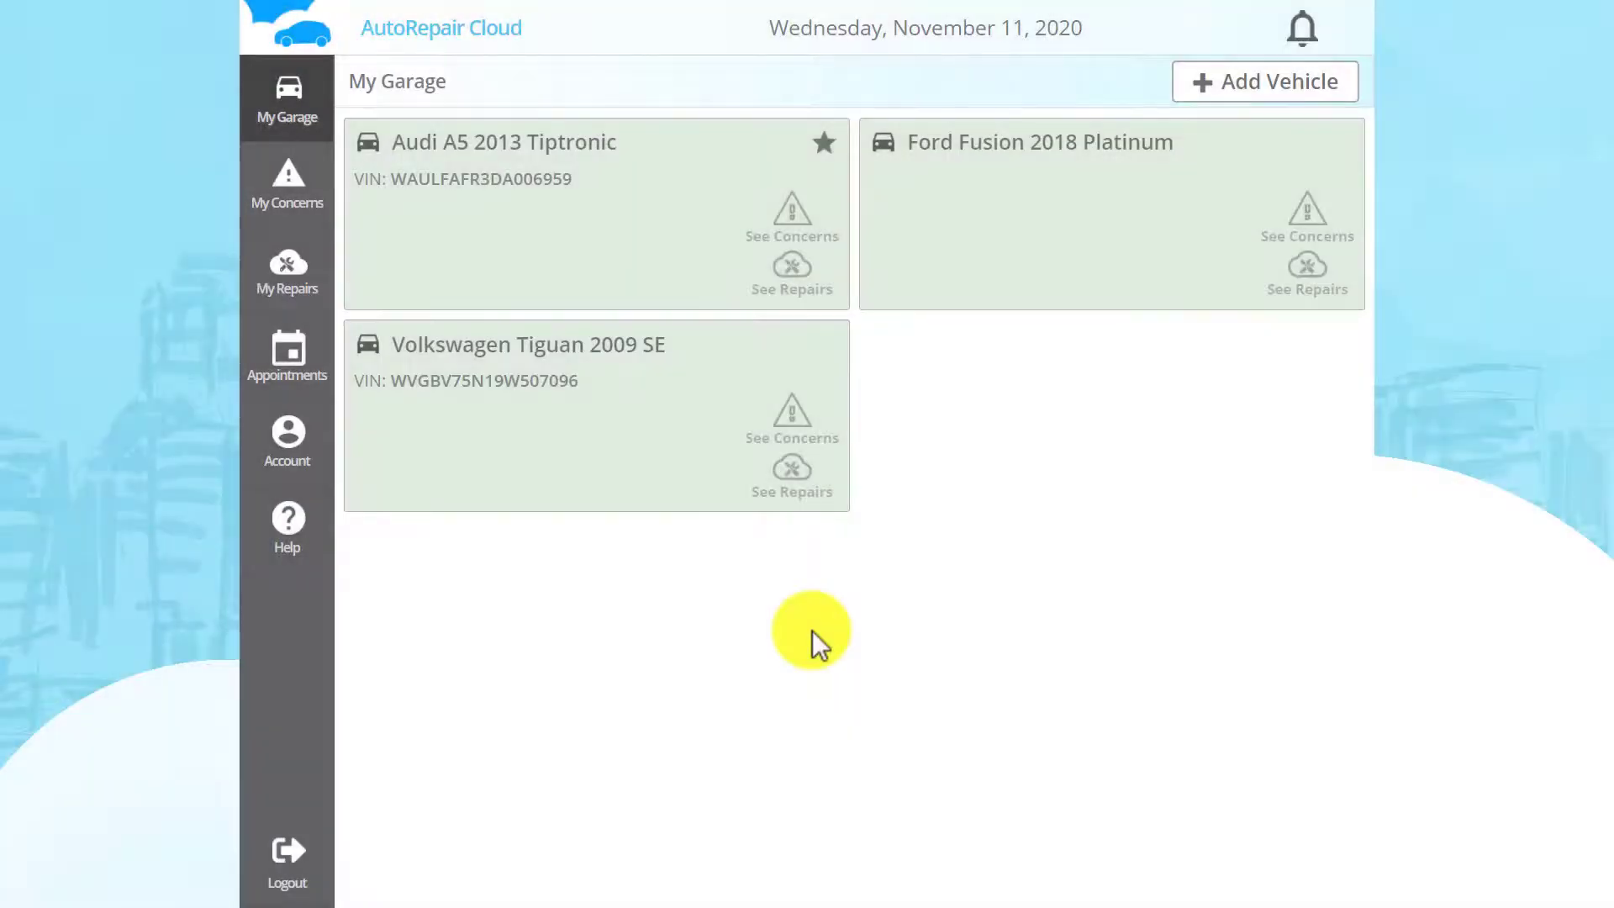
{"action": "left_click", "coordinate": [275, 194]}
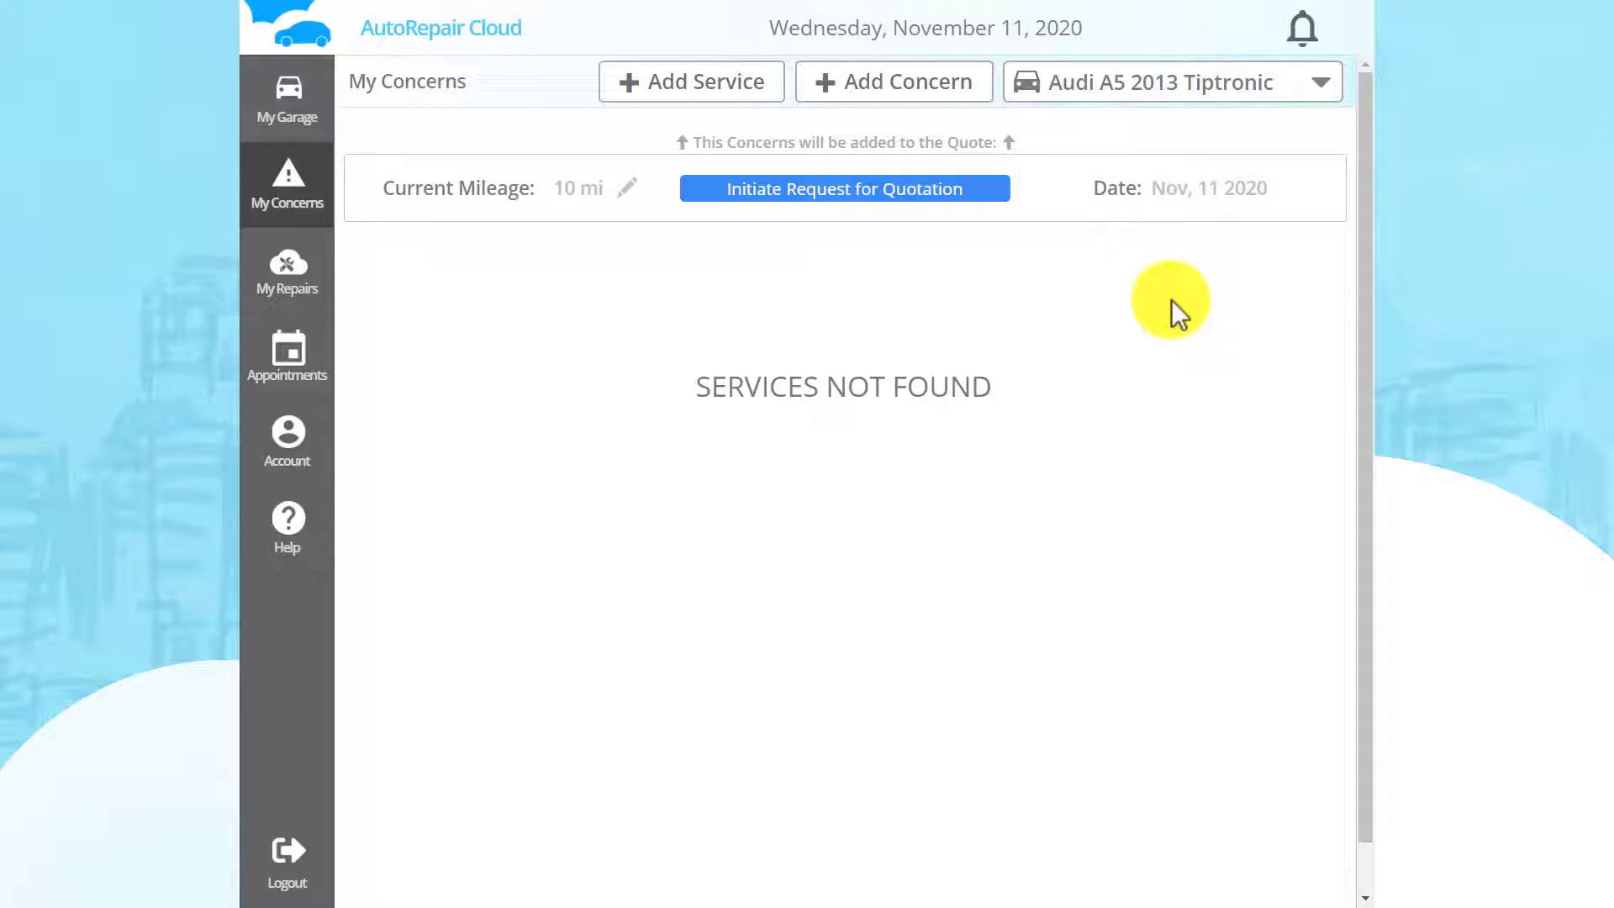
{"action": "left_click", "coordinate": [1316, 87]}
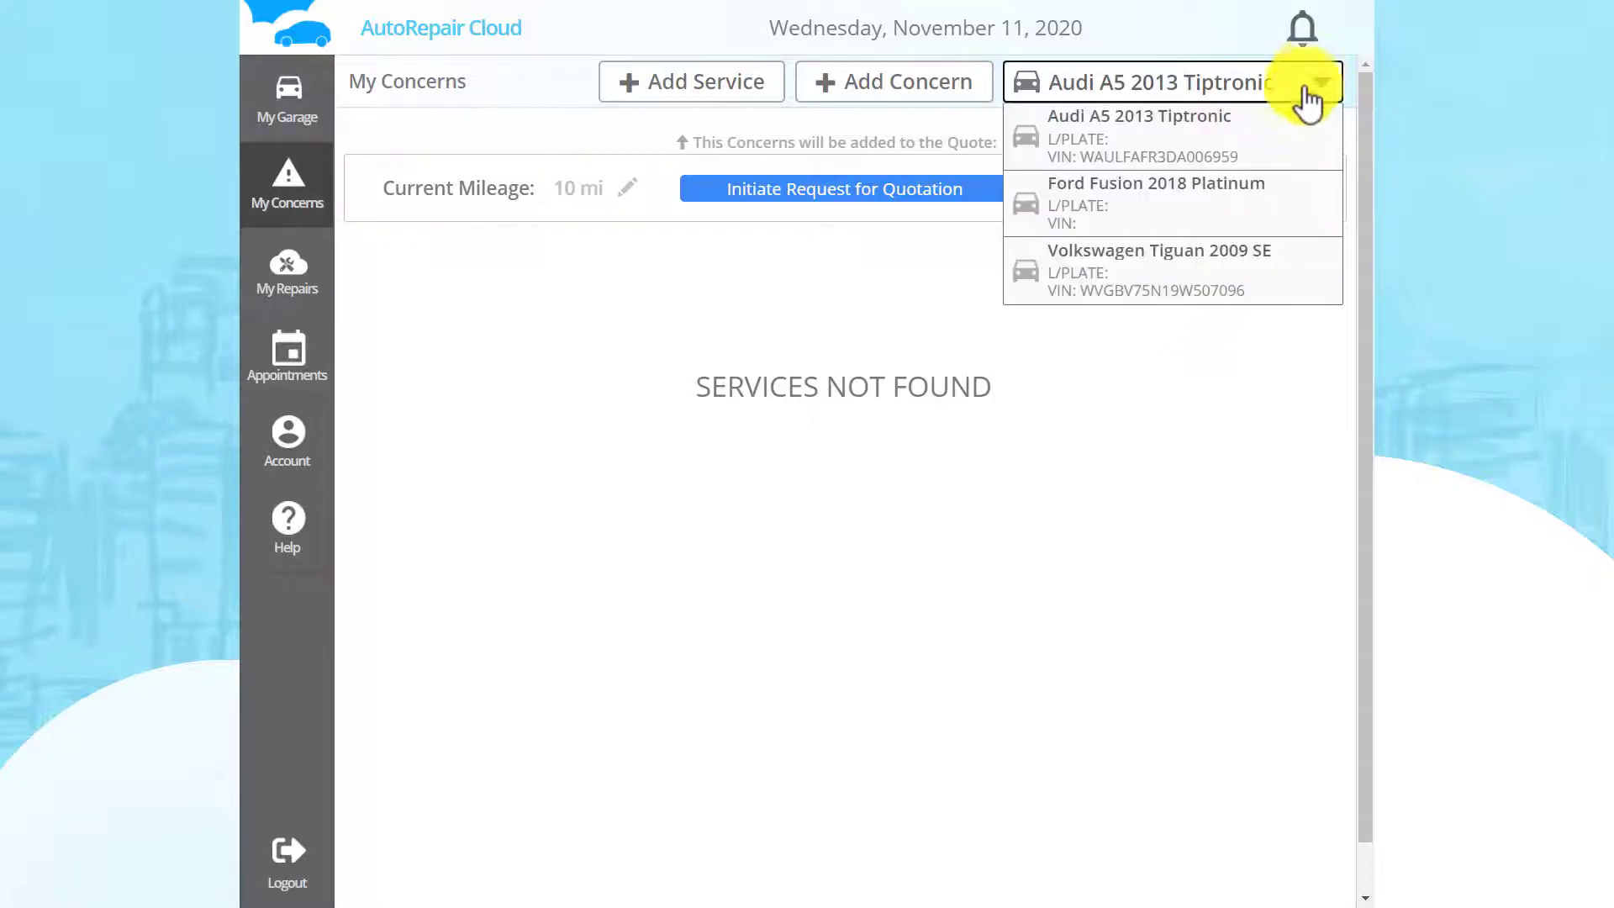
{"action": "left_click", "coordinate": [1220, 261]}
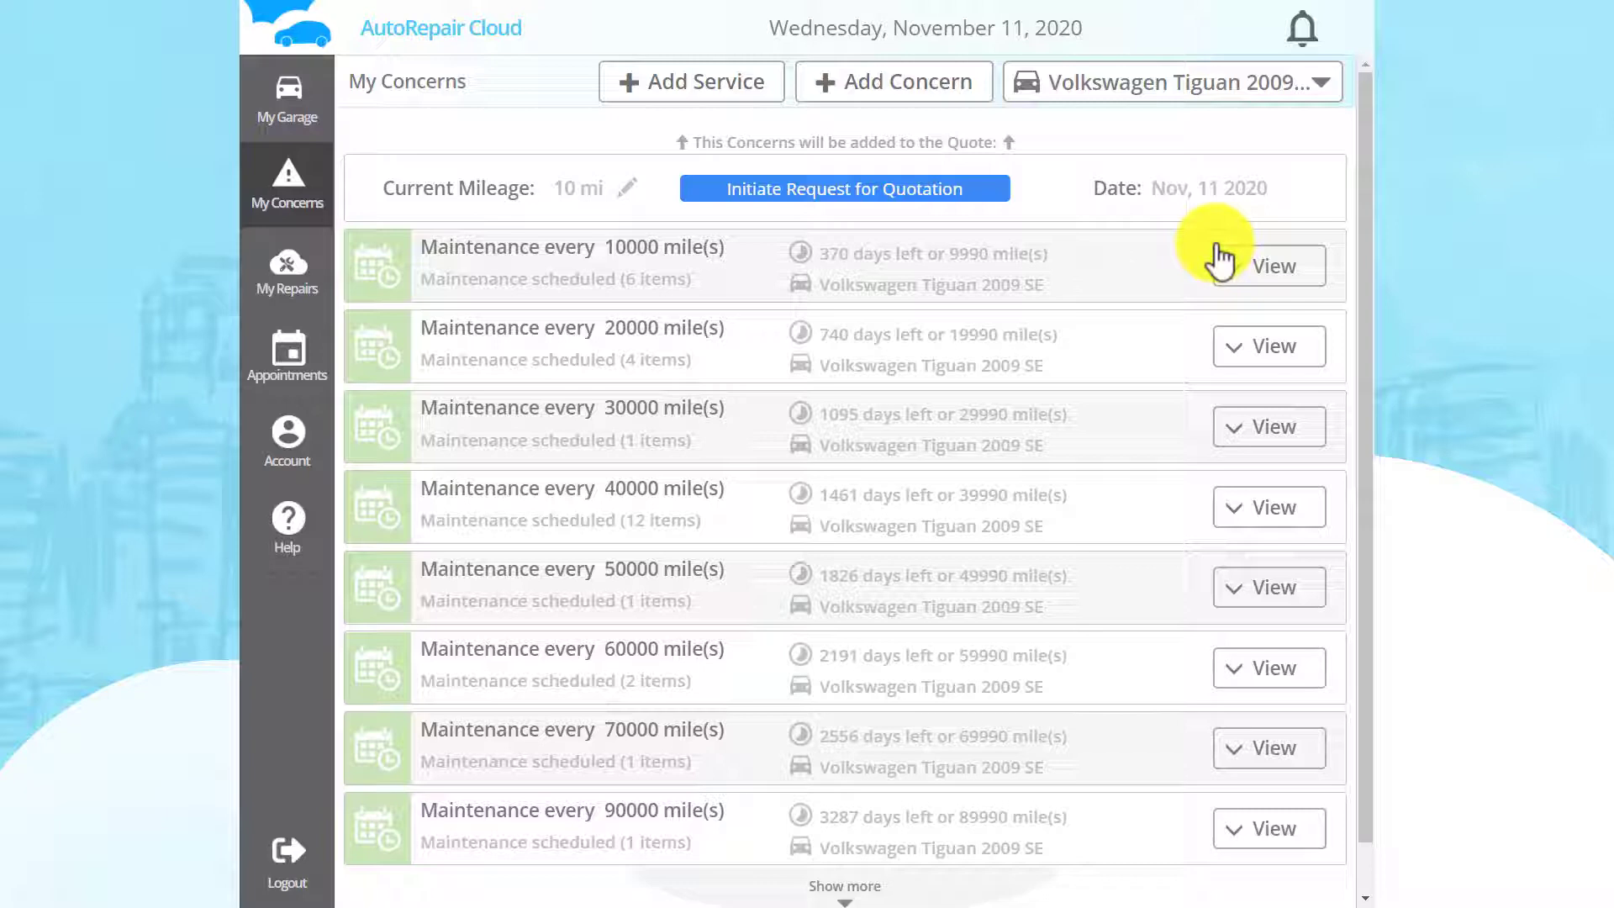
{"action": "left_click", "coordinate": [1240, 99]}
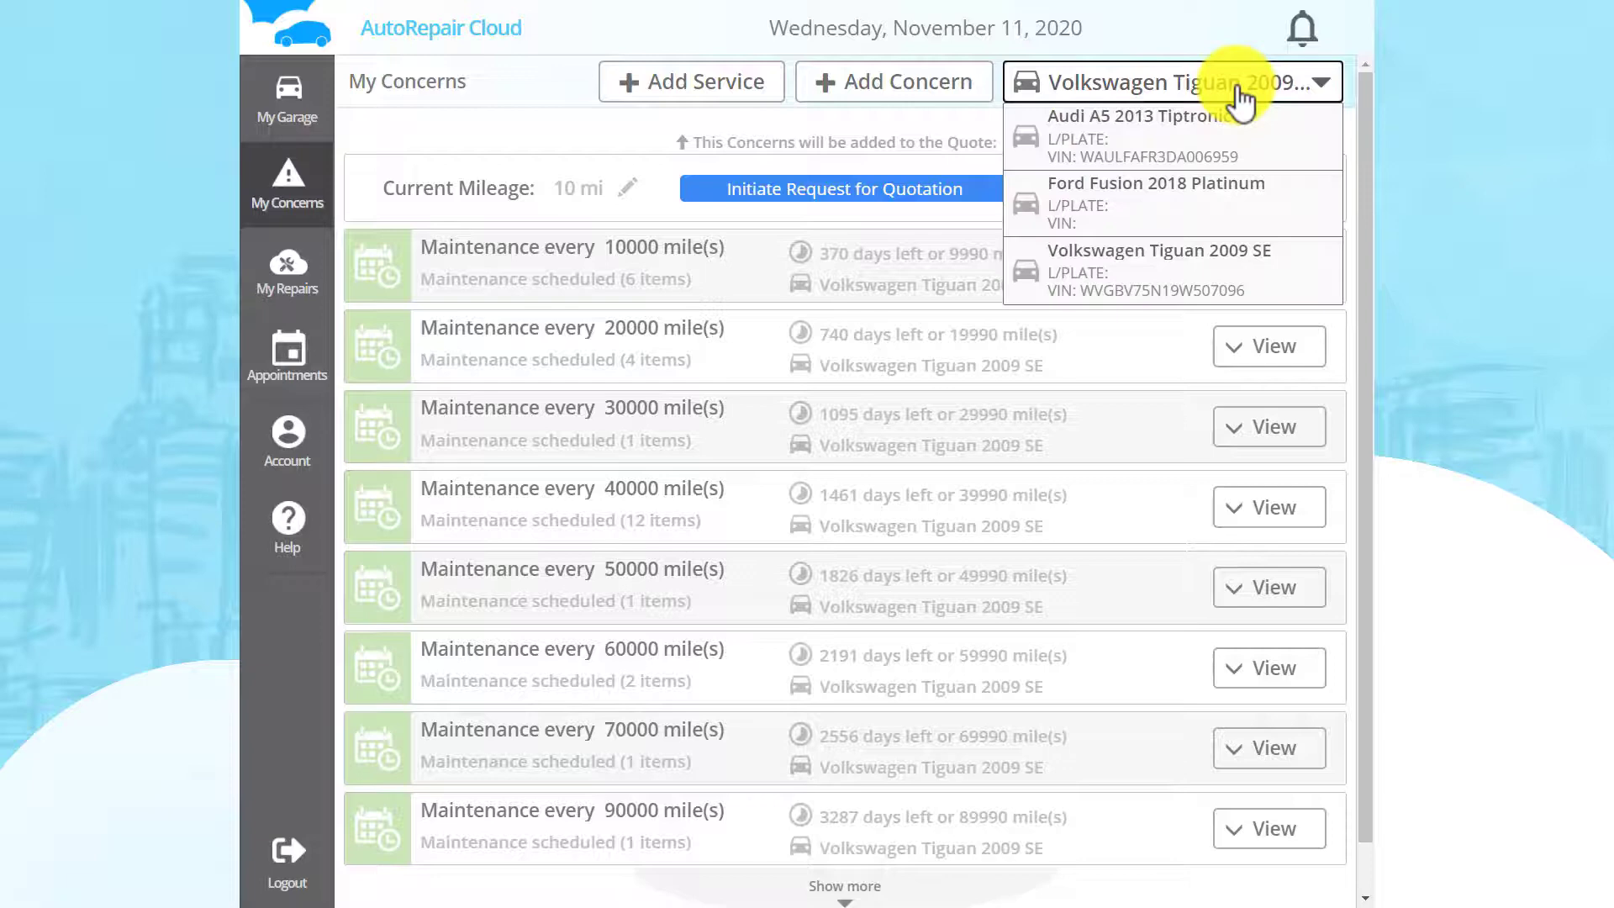
{"action": "left_click", "coordinate": [1241, 145]}
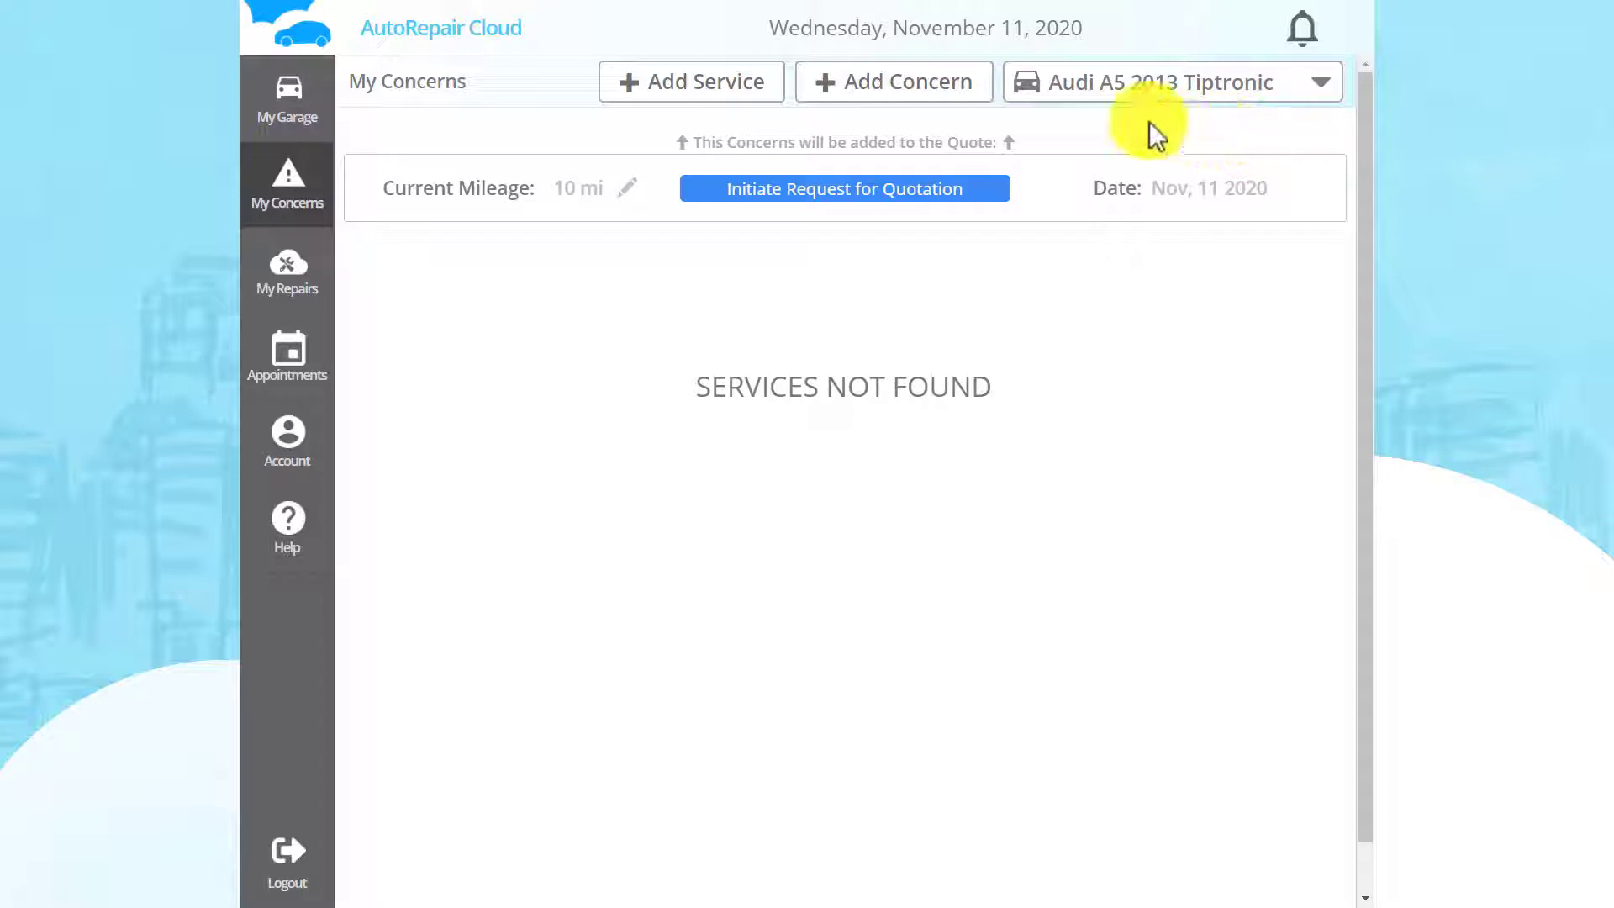
- Start a new Audi A5 concern tagged 'electrical issue'
{"action": "left_click", "coordinate": [917, 85]}
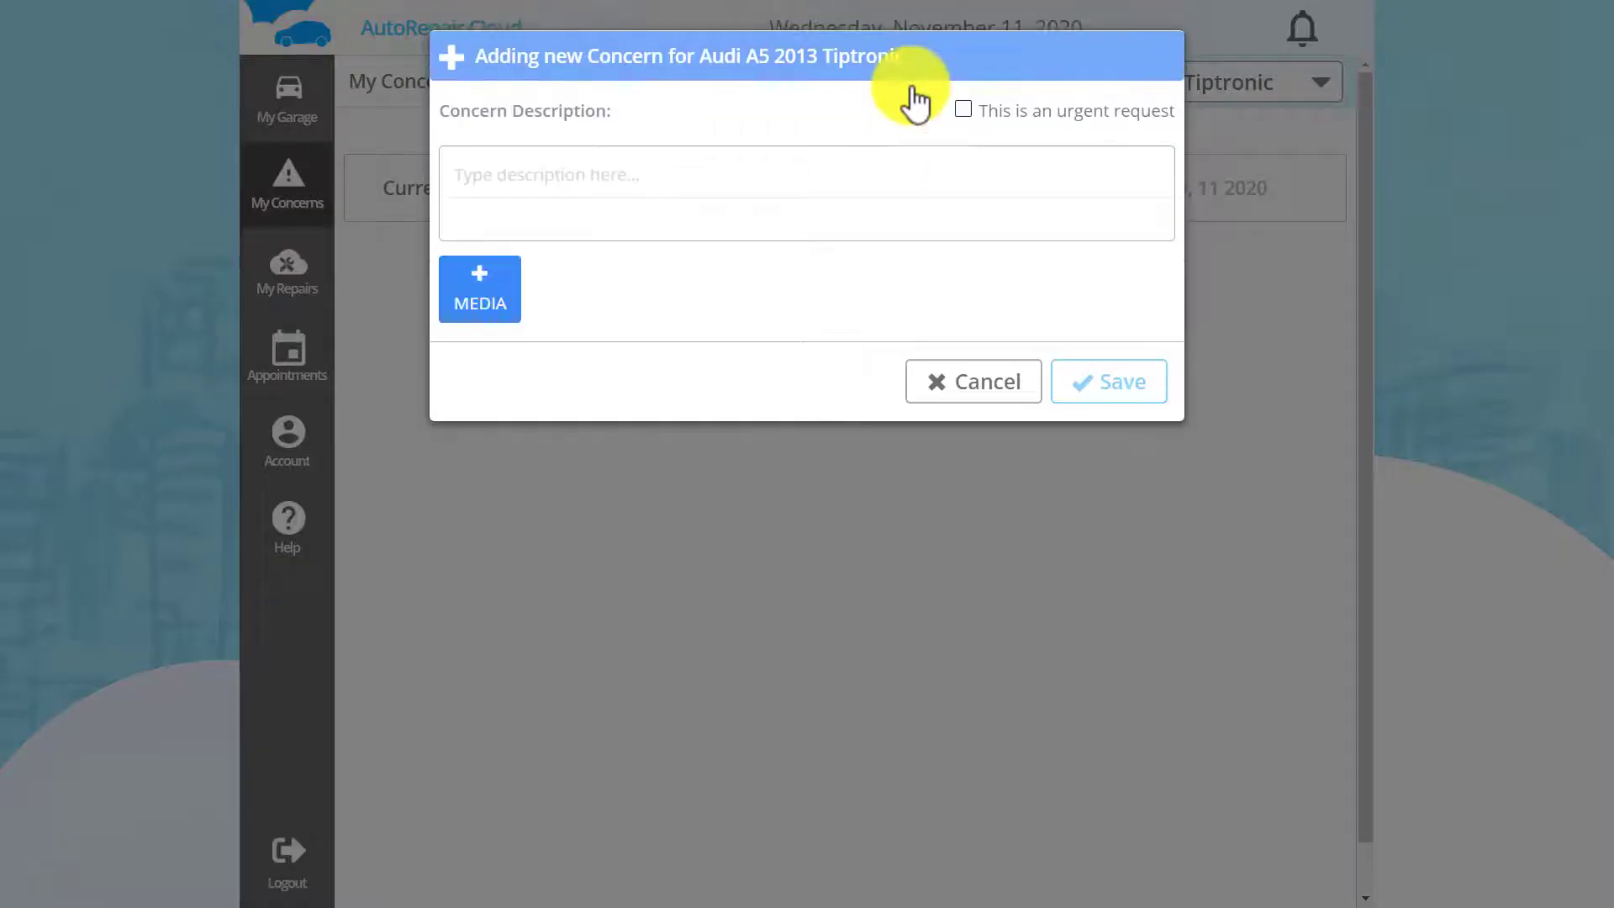
{"action": "left_click", "coordinate": [624, 175]}
{"action": "type", "text": "electri"}
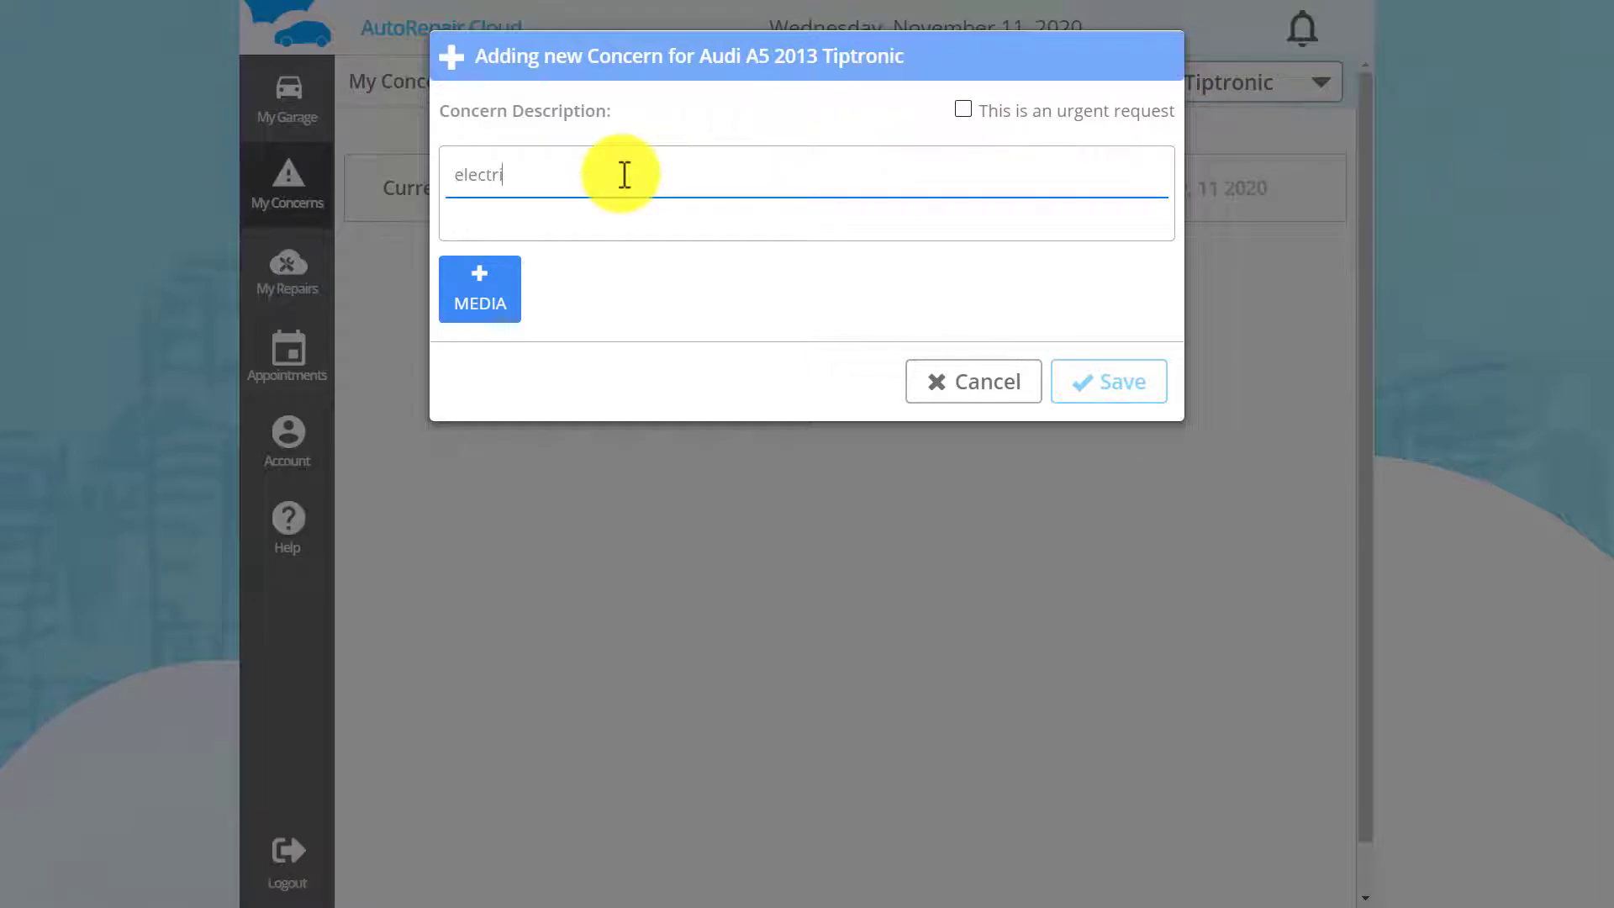
{"action": "type", "text": "cal iss"}
{"action": "type", "text": "ue"}
{"action": "key", "text": "Return"}
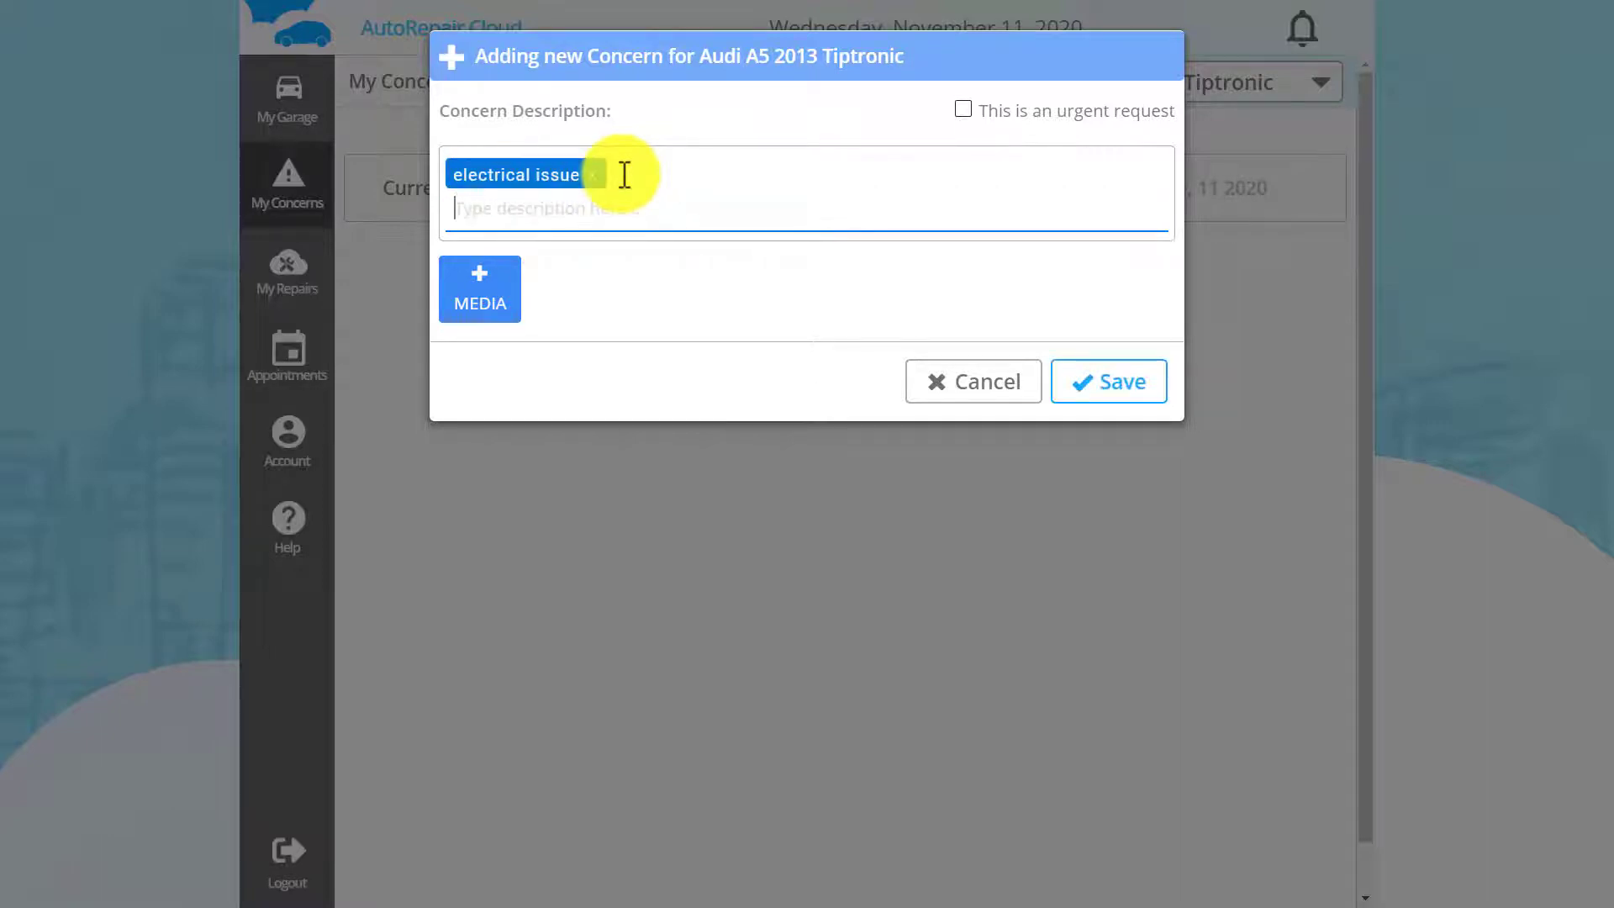
- Attach a photo to the concern and save it
{"action": "left_click", "coordinate": [467, 293]}
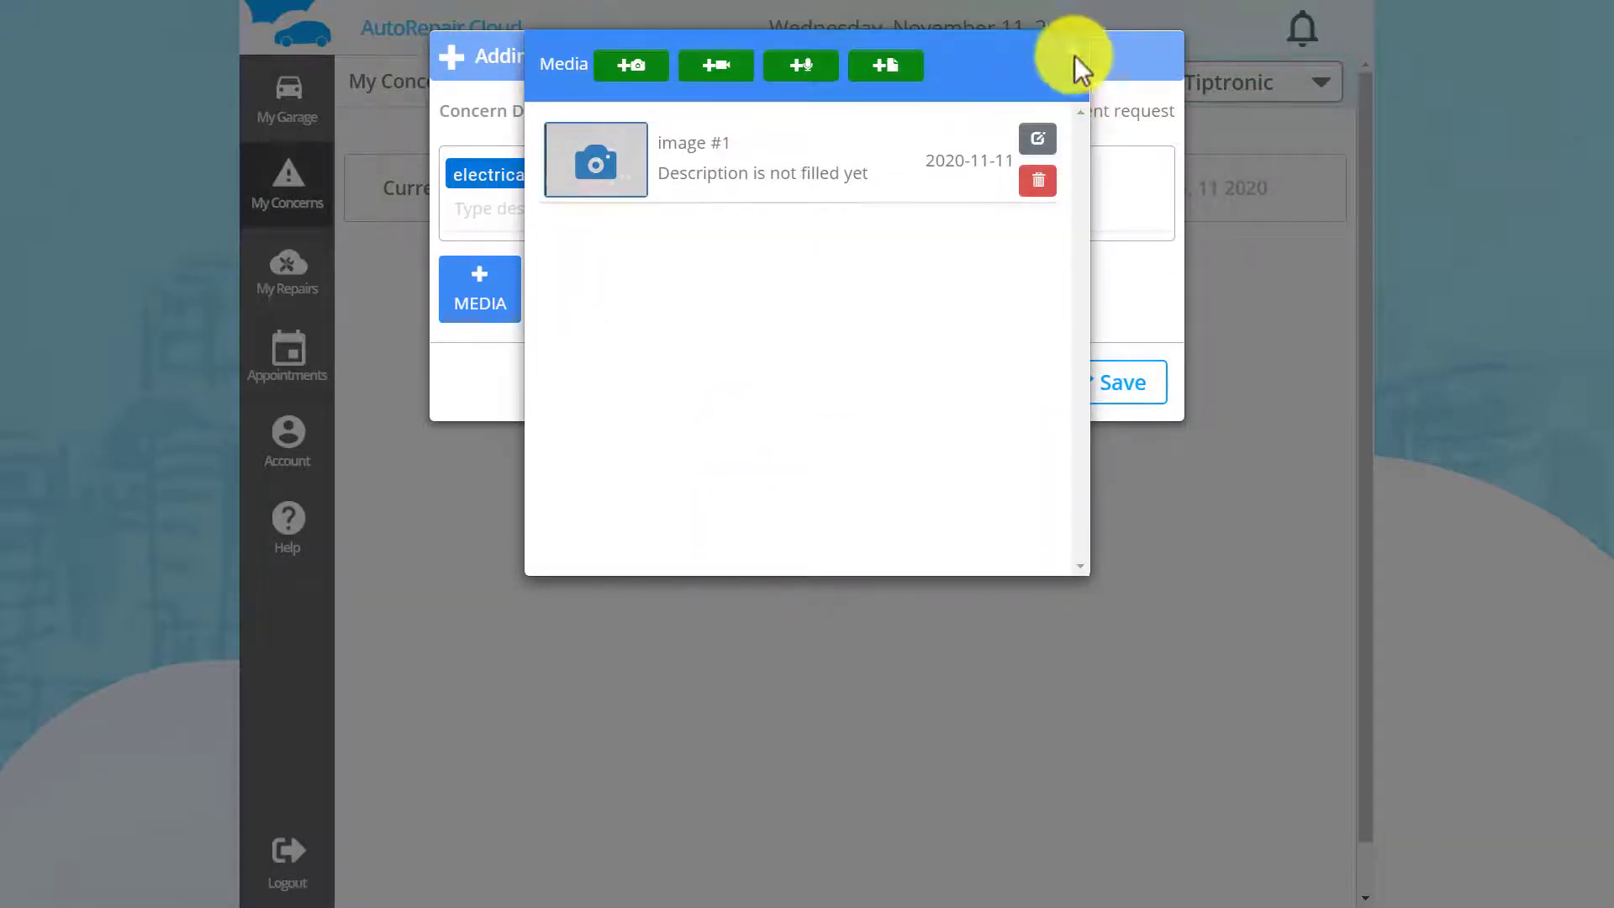
{"action": "left_click", "coordinate": [1073, 53]}
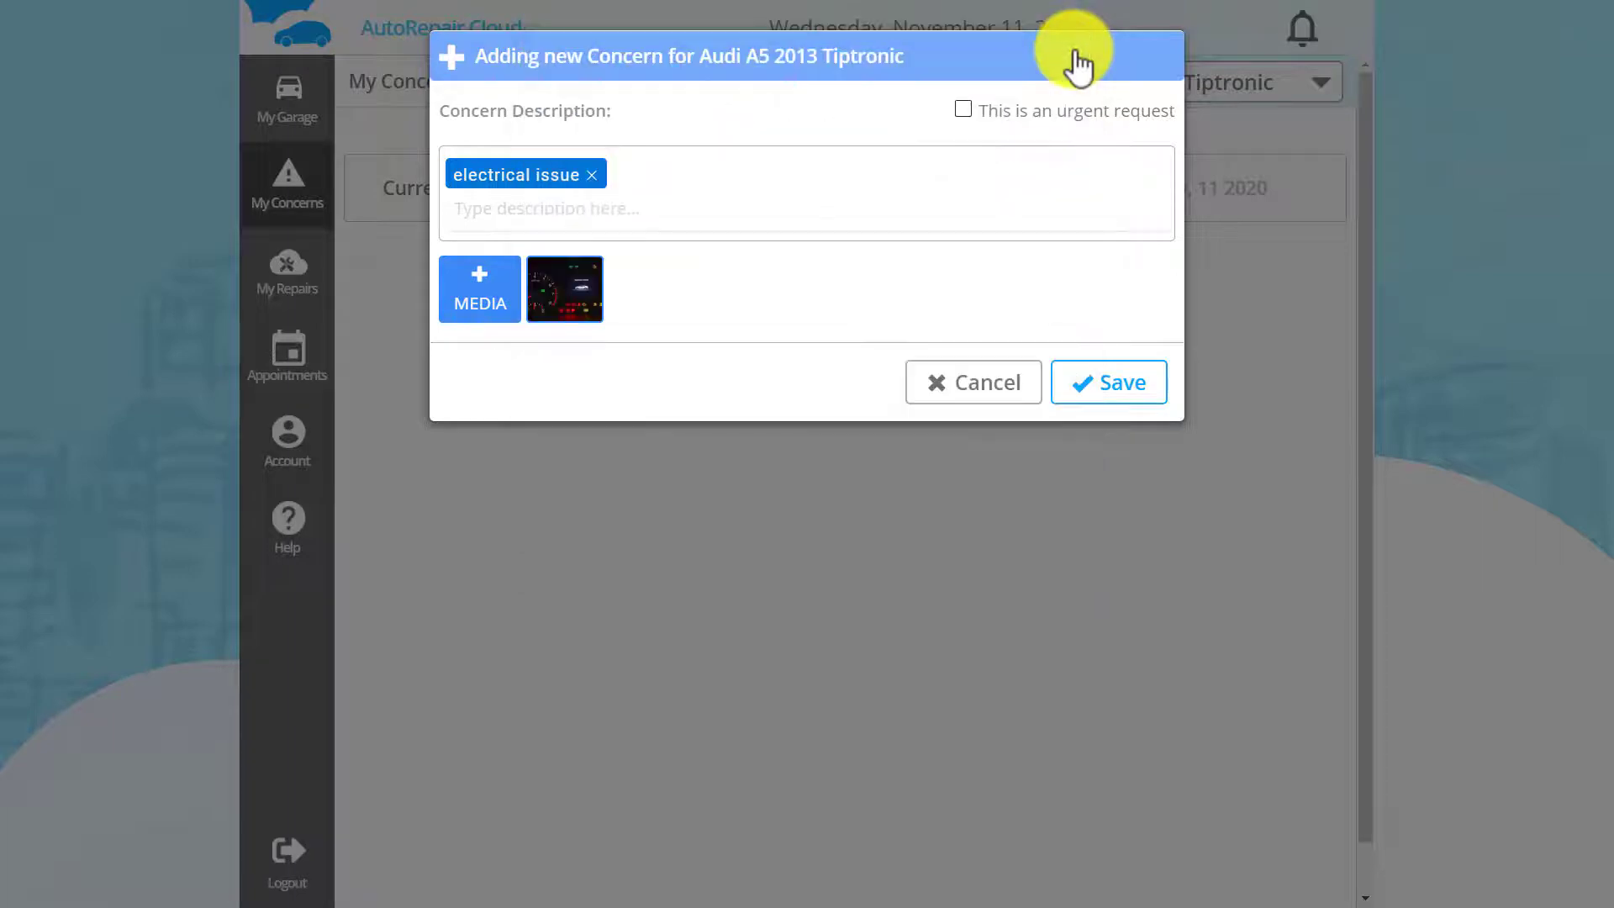
{"action": "left_click", "coordinate": [1127, 385]}
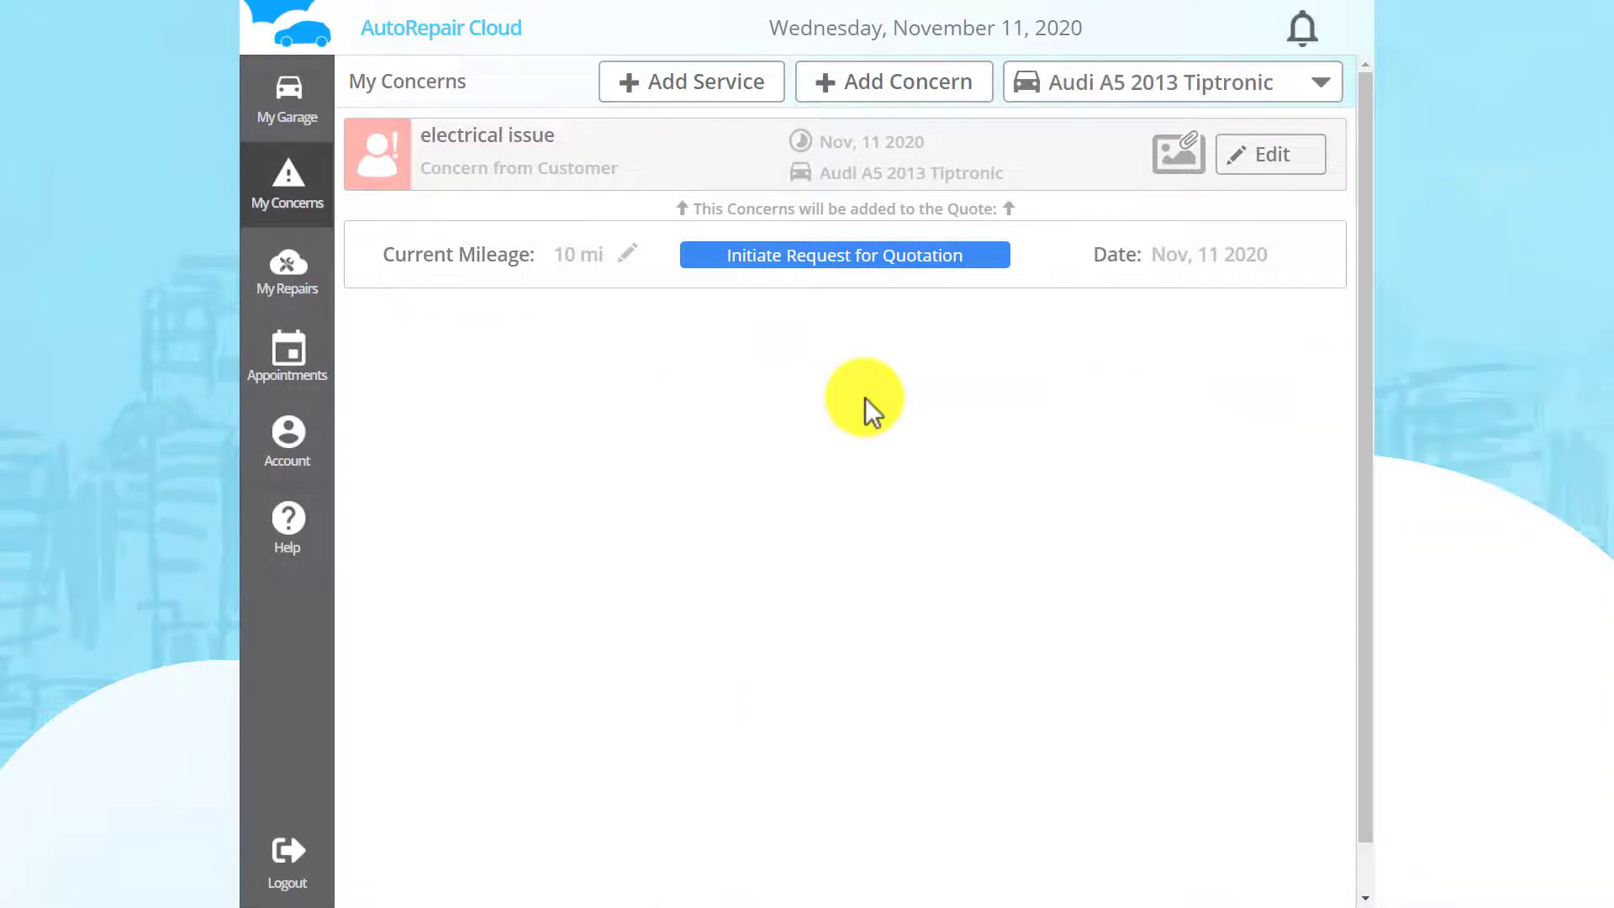
- Add an 'Electrical issues' shop concern to quote 14045 and confirm it
{"action": "left_click", "coordinate": [730, 84]}
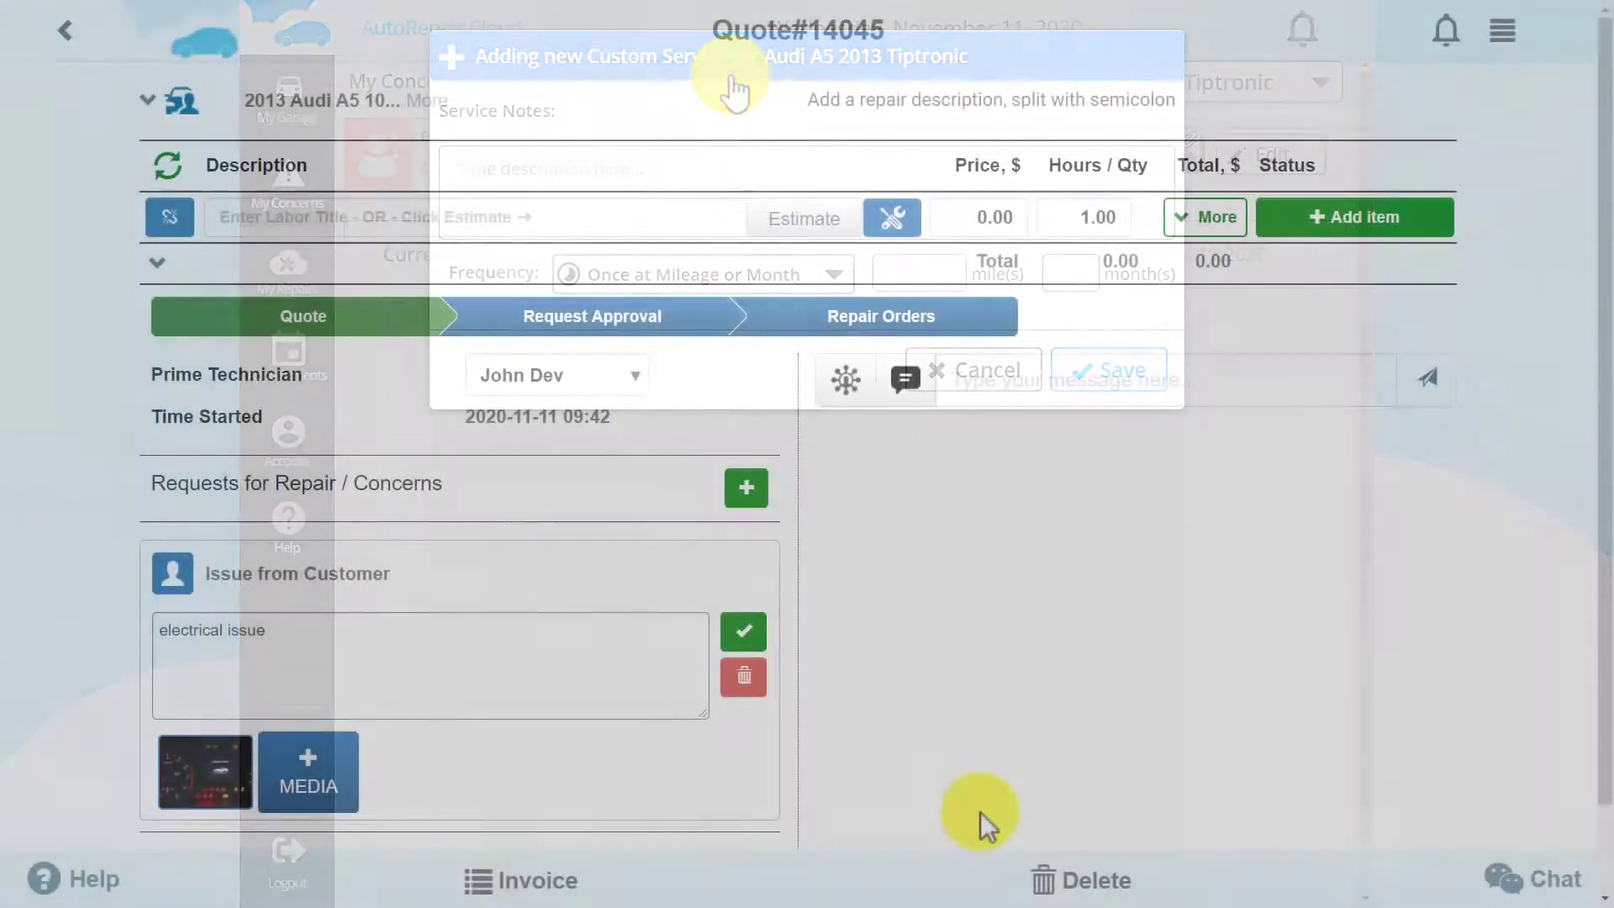
{"action": "left_click", "coordinate": [746, 487]}
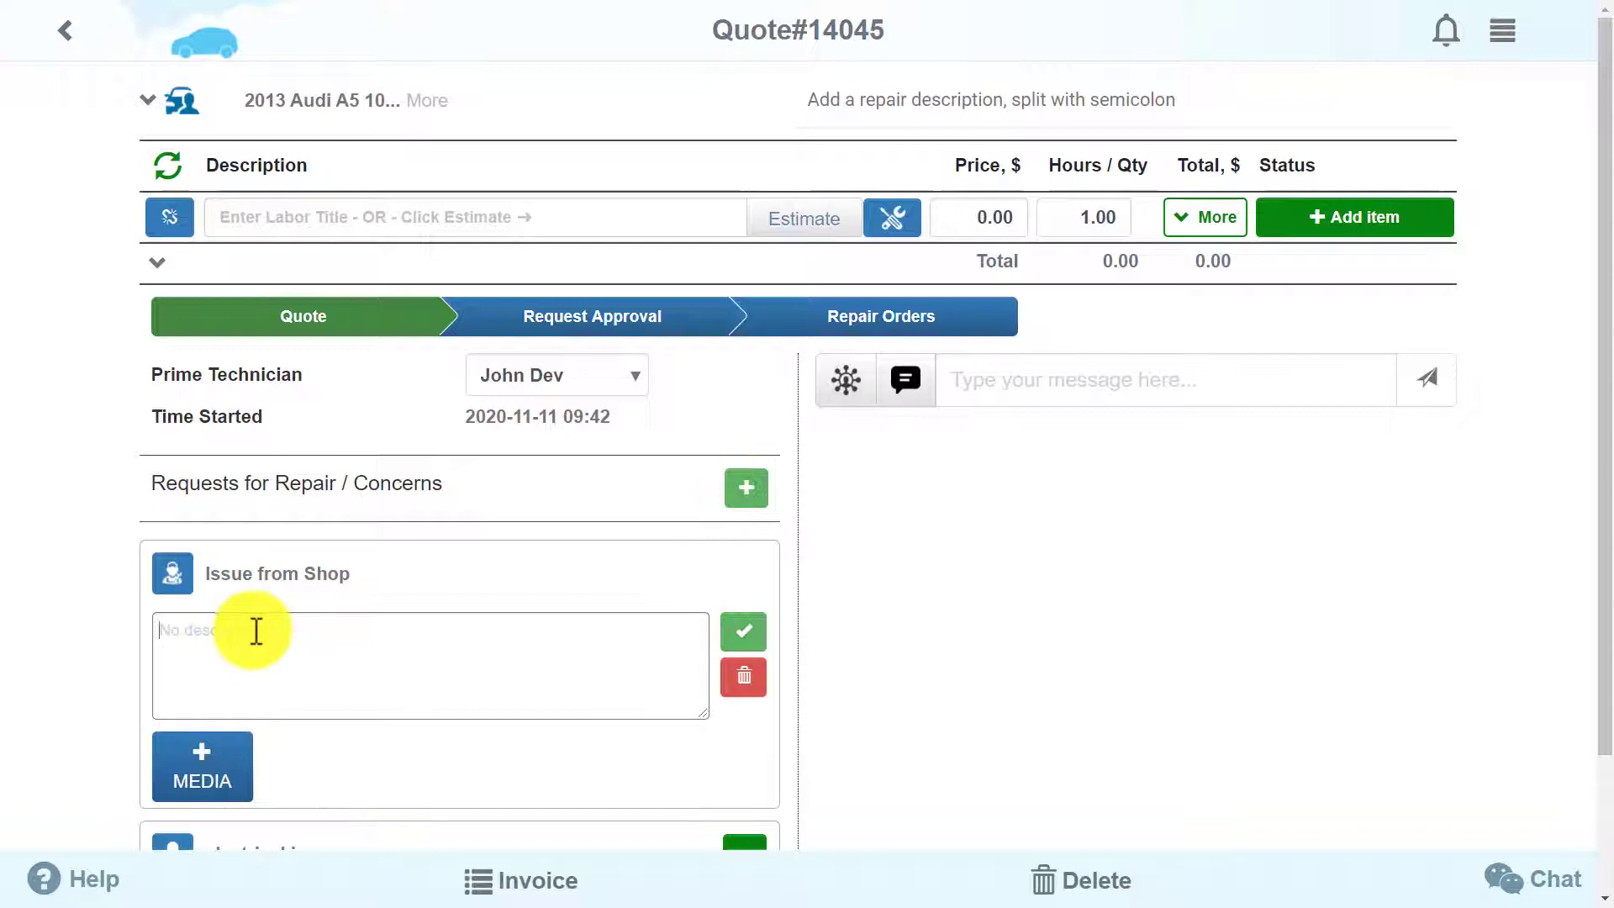
{"action": "type", "text": "Electrical iss"}
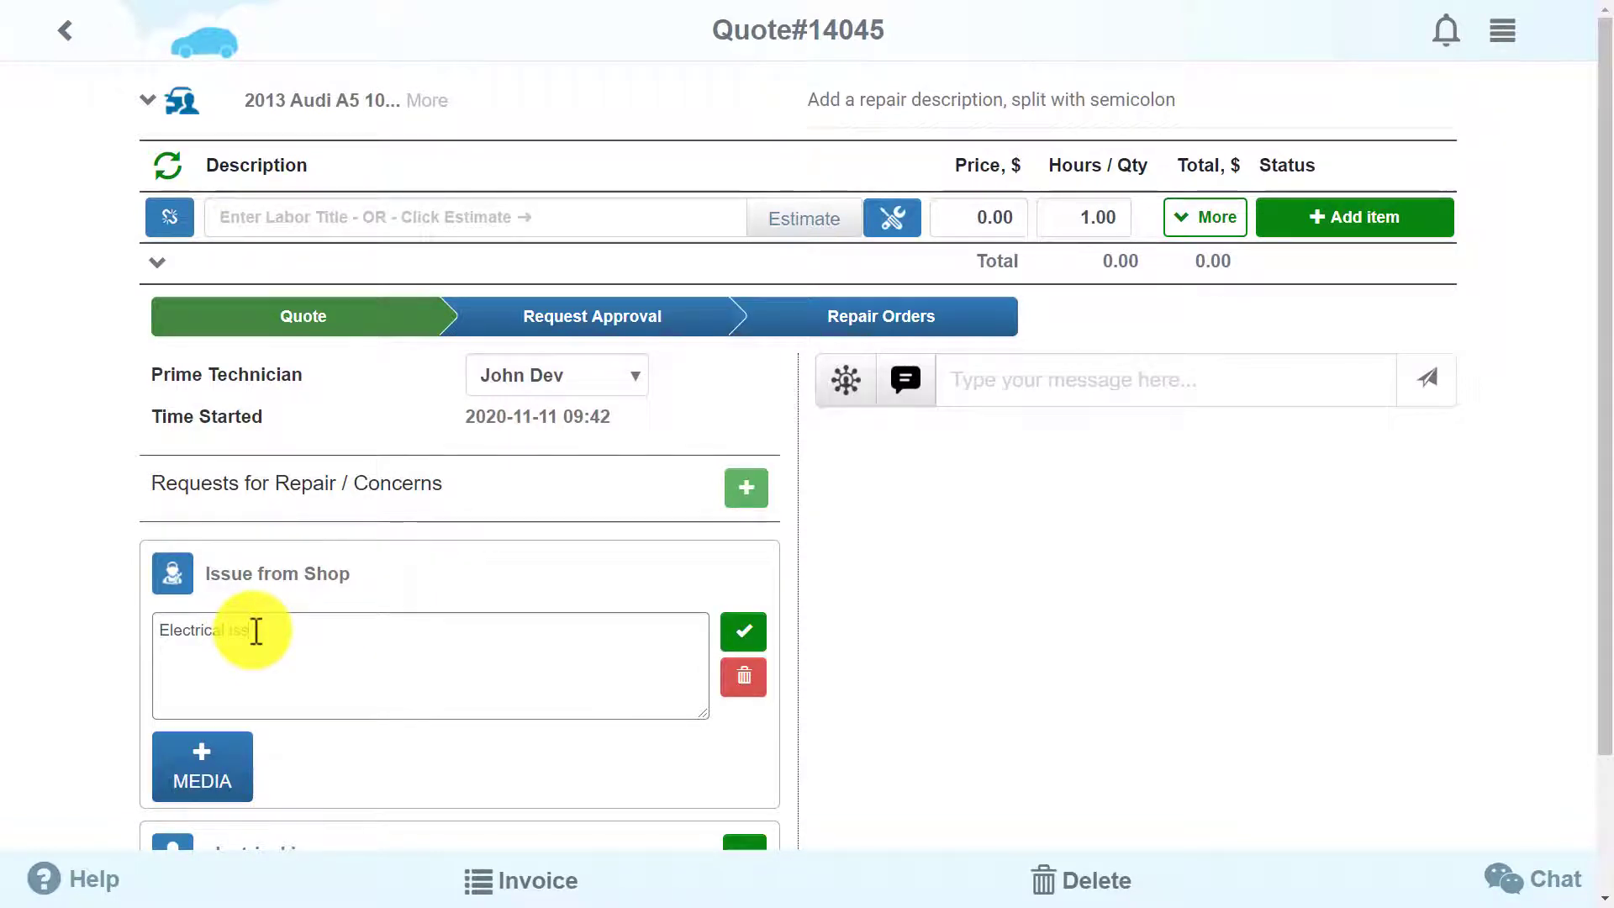
{"action": "type", "text": "ues"}
{"action": "left_click", "coordinate": [746, 637]}
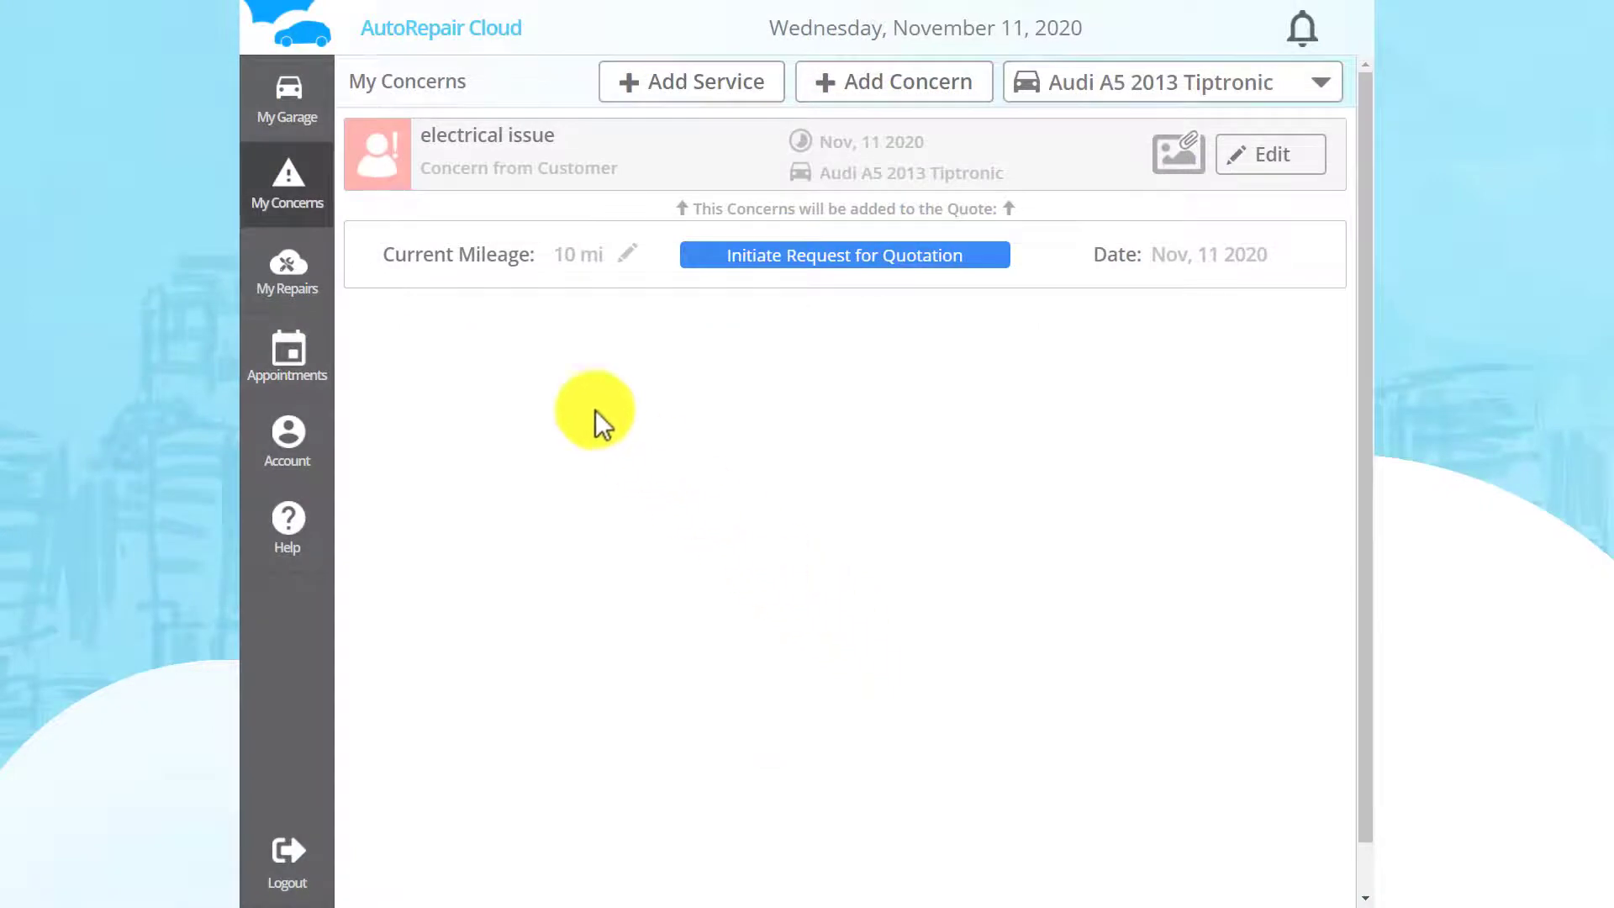
- Go to My Repairs and filter the list to the Nissan Altima 2014 3.5 S
{"action": "left_click", "coordinate": [279, 127]}
{"action": "left_click", "coordinate": [288, 192]}
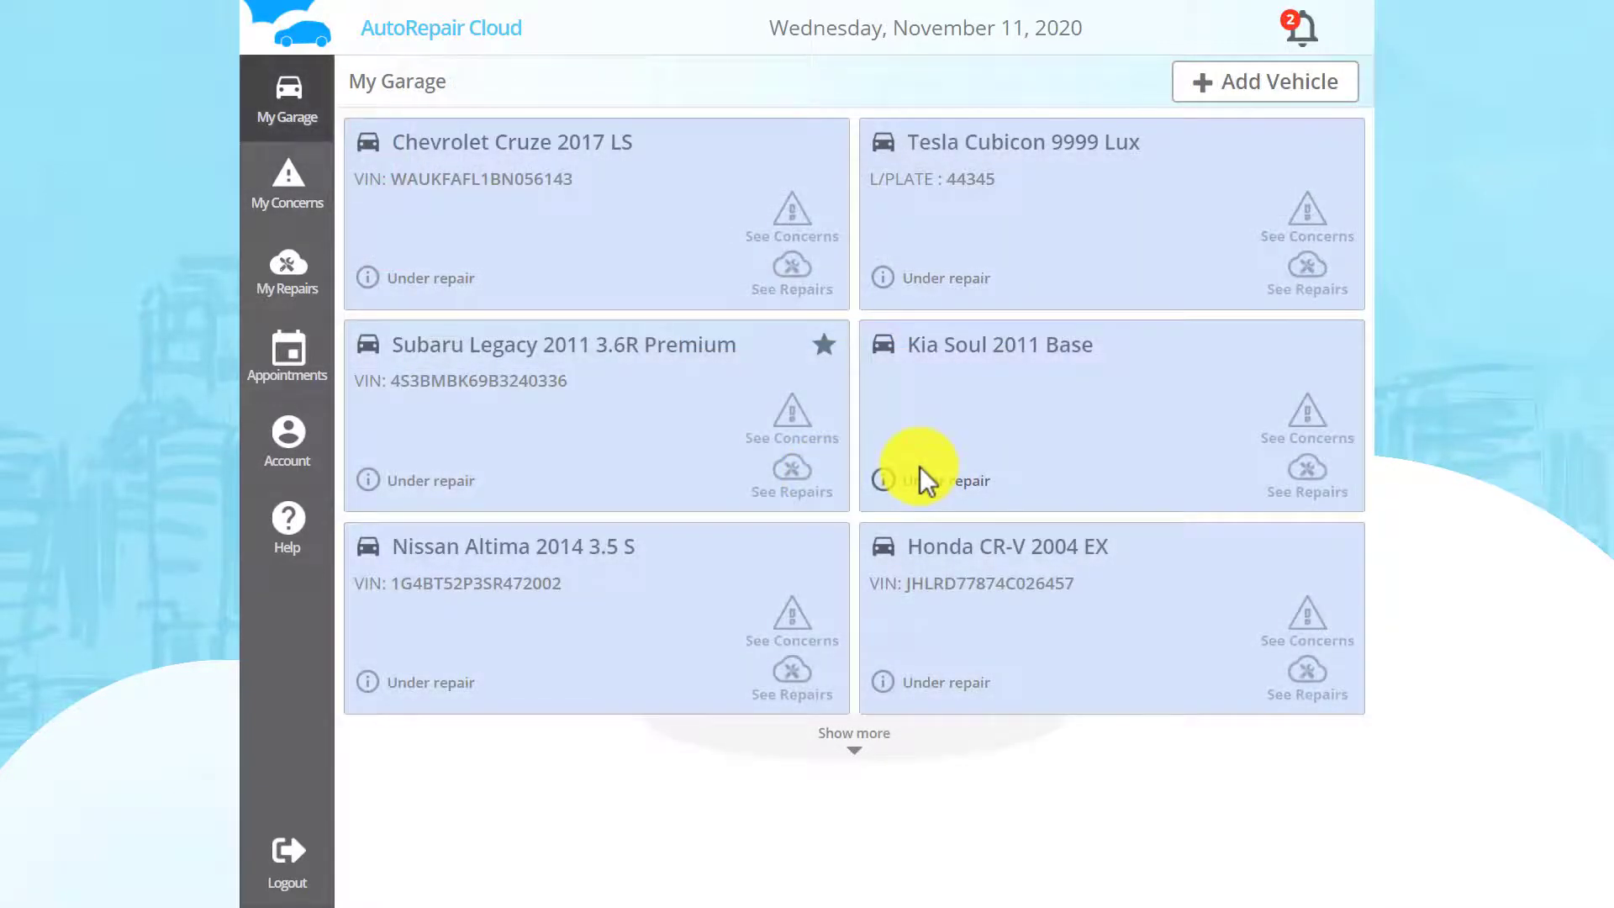
{"action": "left_click", "coordinate": [282, 287]}
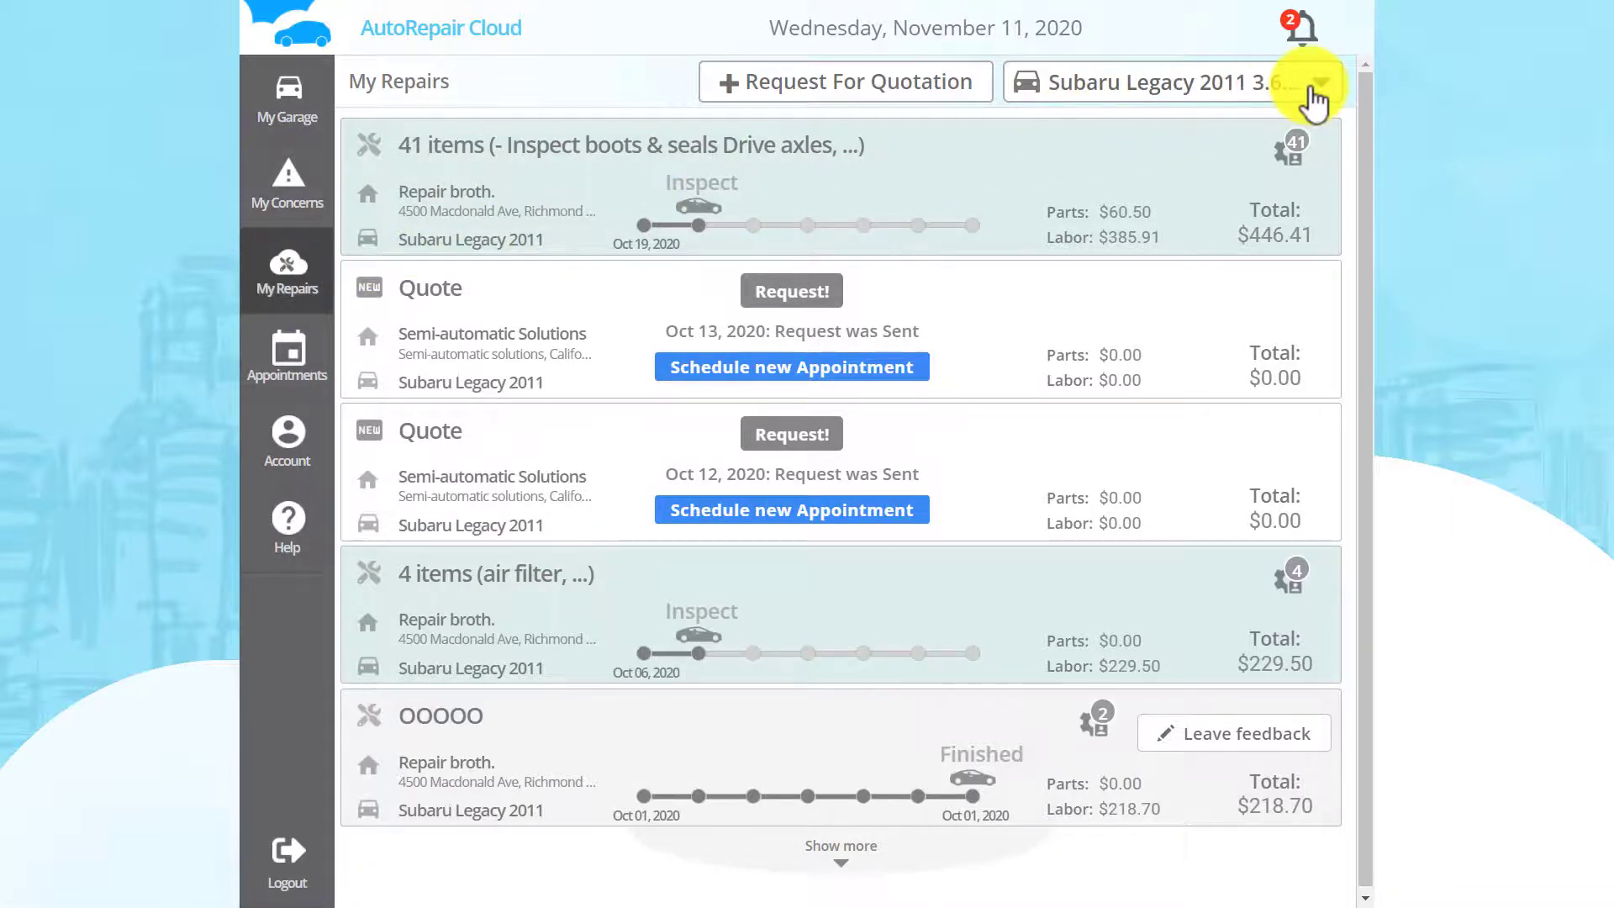
{"action": "left_click", "coordinate": [1316, 102]}
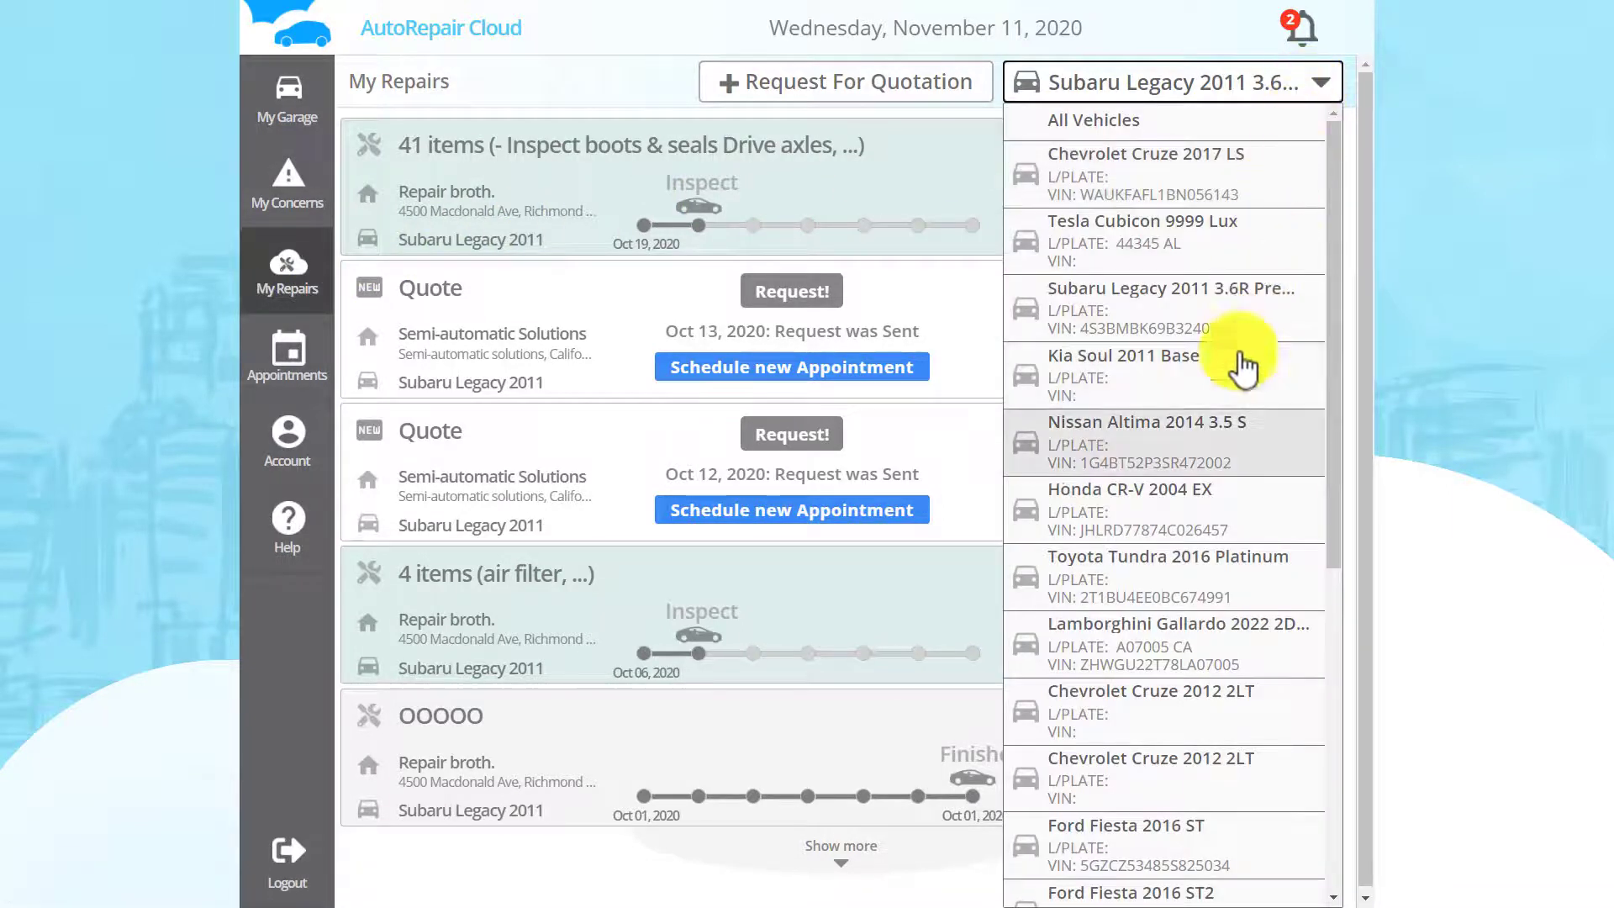
{"action": "left_click", "coordinate": [1219, 439]}
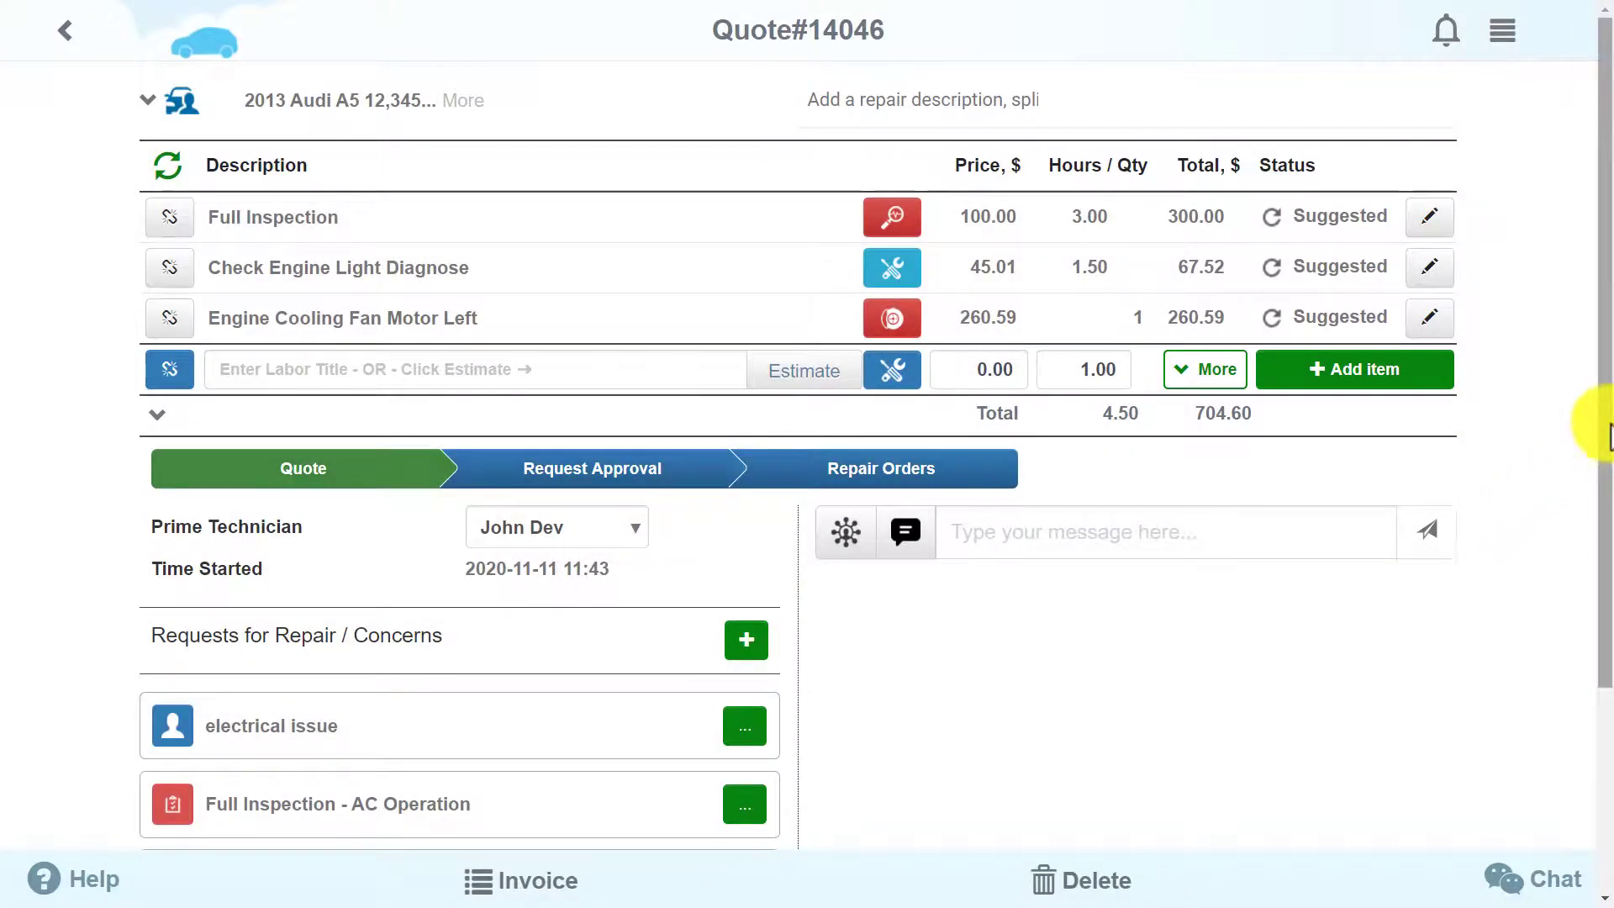
- Send quote #14046 to the customer by advancing it to Request Approval
{"action": "left_click_drag", "start_coordinate": [1607, 428], "coordinate": [1609, 593]}
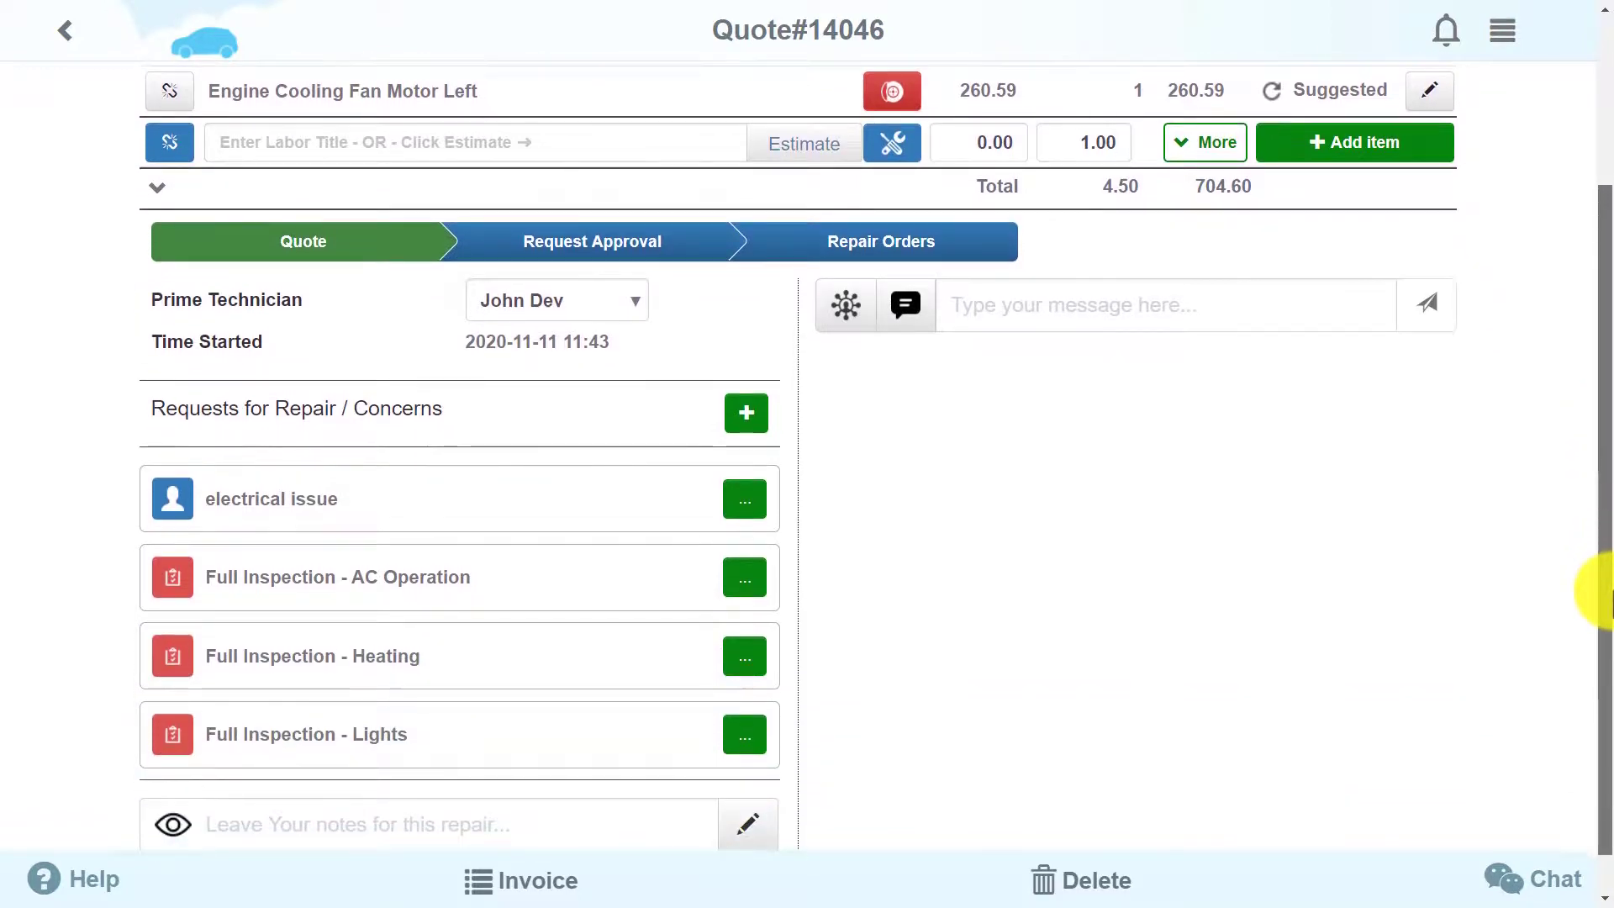
{"action": "left_click_drag", "start_coordinate": [1609, 593], "coordinate": [1609, 395]}
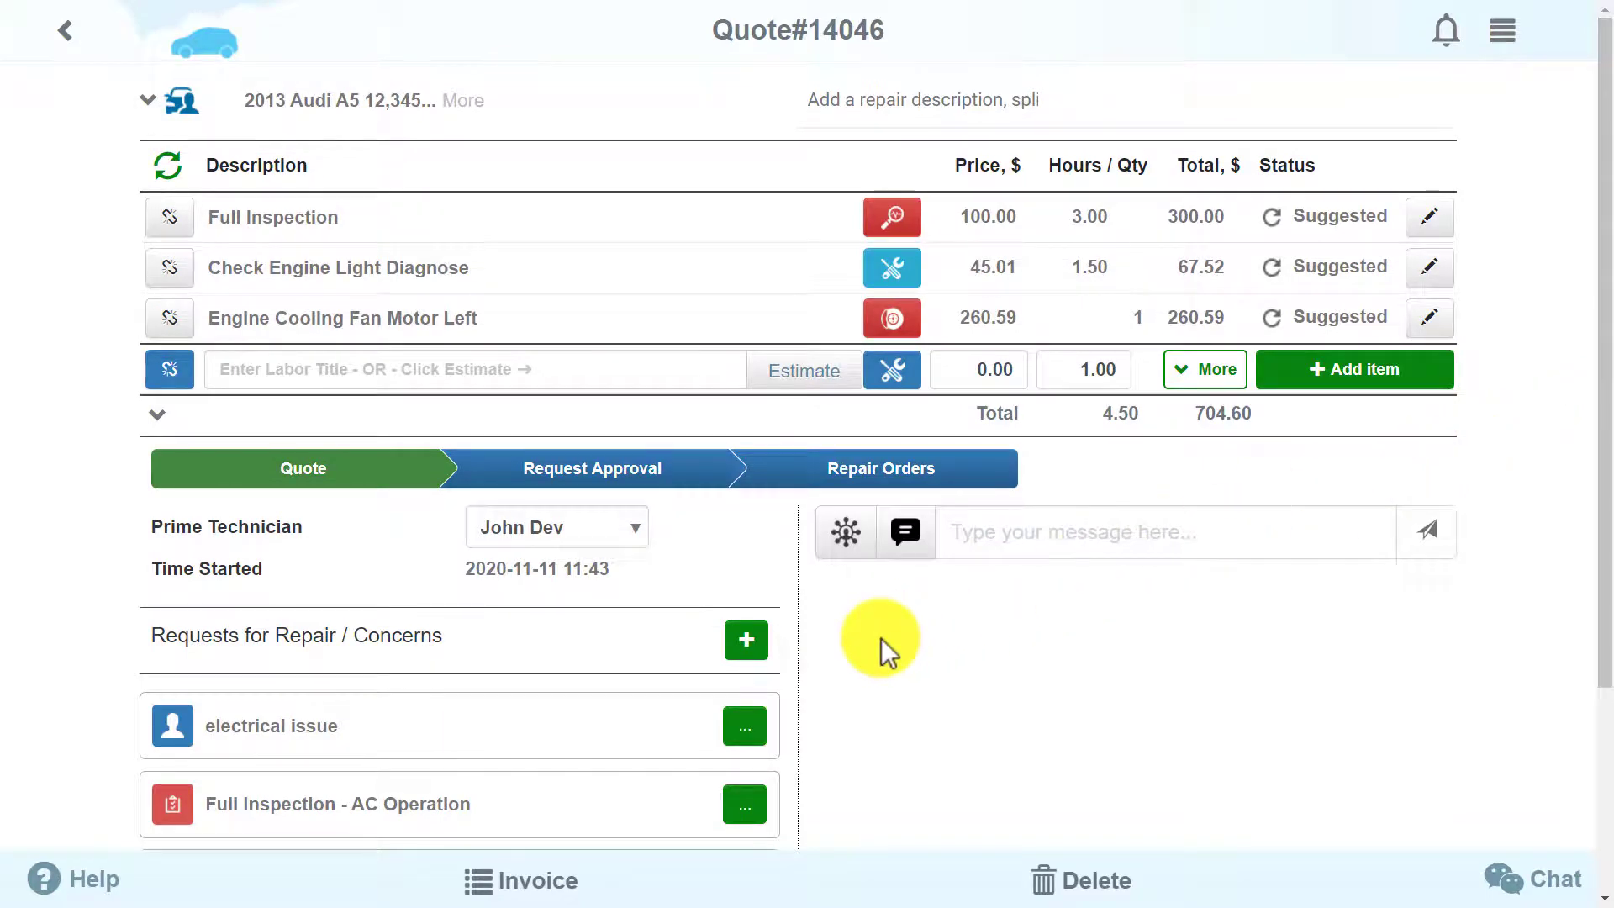
{"action": "left_click", "coordinate": [662, 490]}
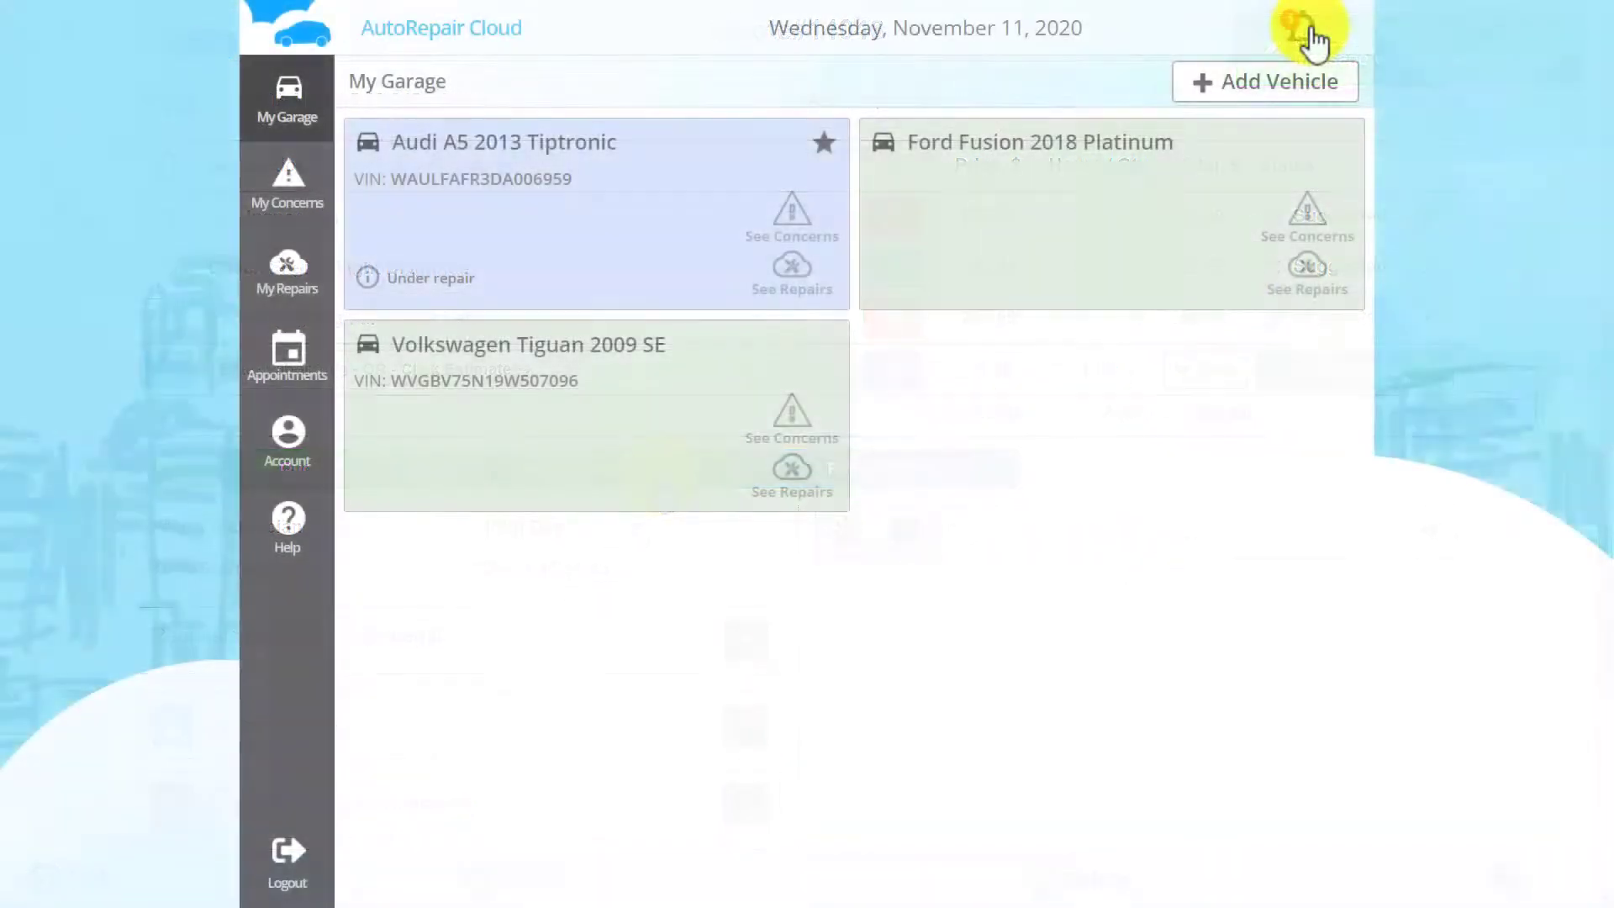
- Reject the Engine Cooling Fan Motor Left item on the new Audi quote #14046
{"action": "left_click", "coordinate": [1301, 32]}
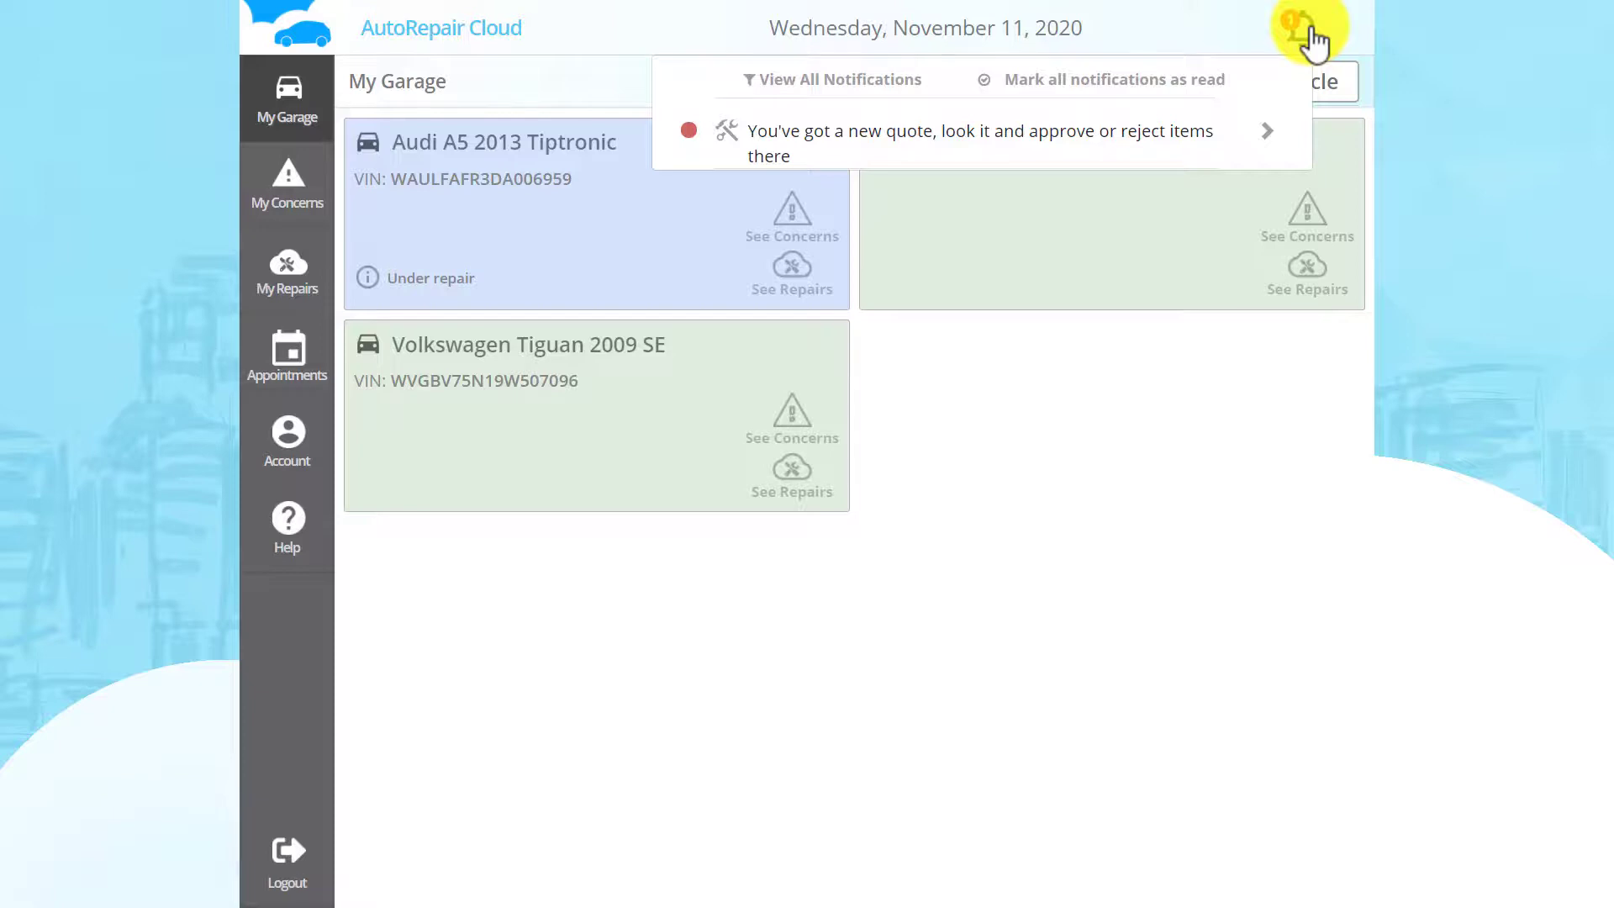
{"action": "left_click", "coordinate": [936, 164]}
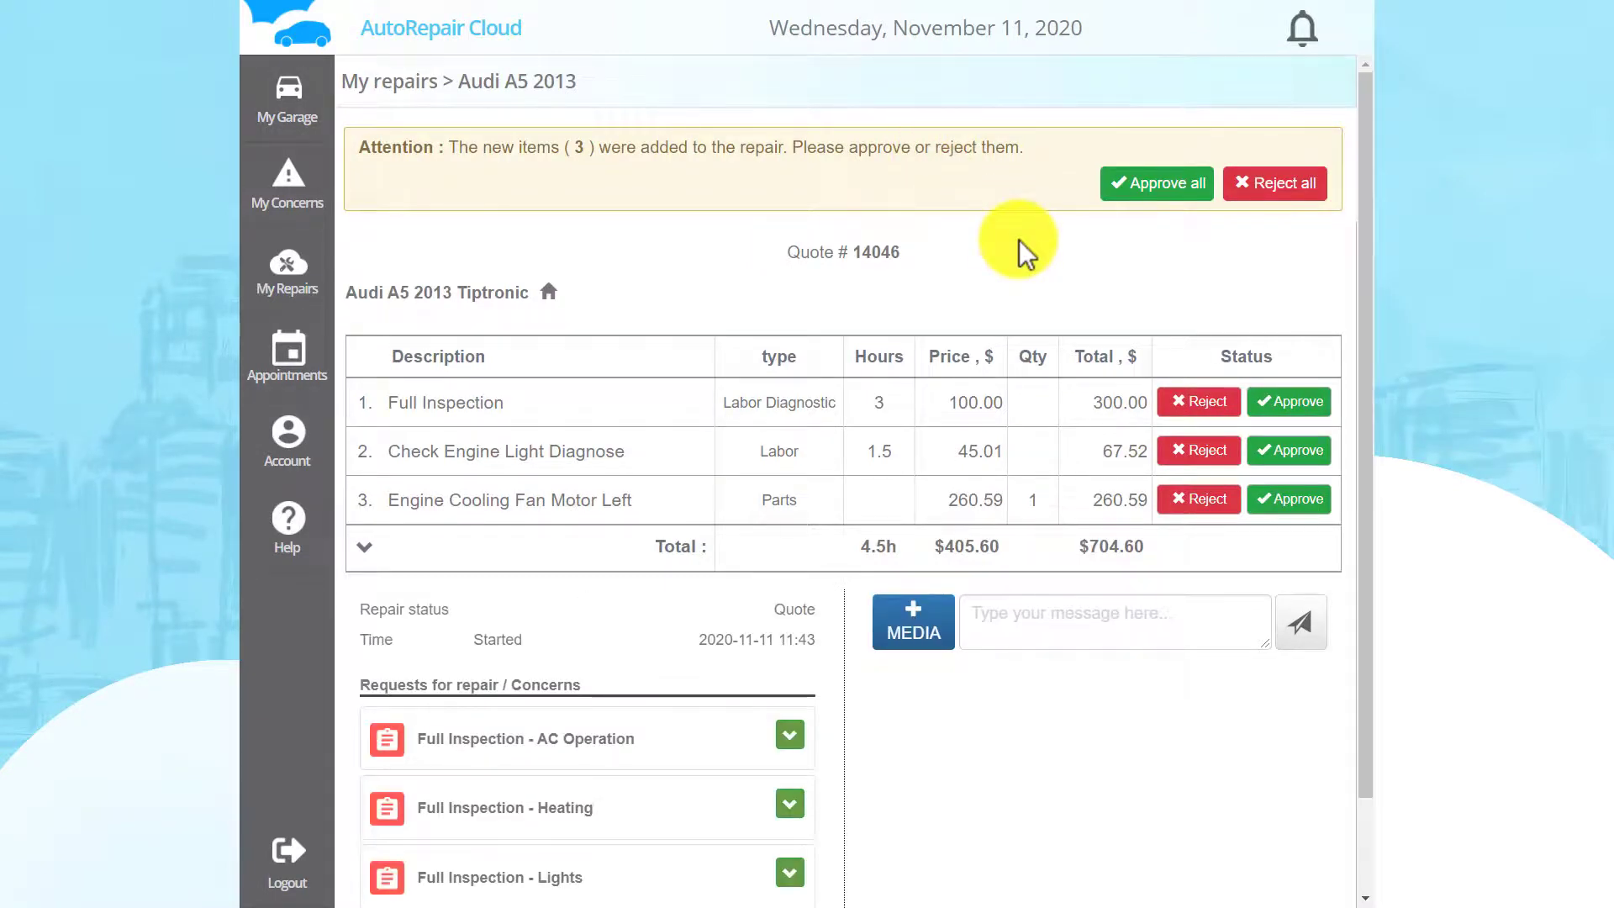
{"action": "left_click", "coordinate": [1215, 503]}
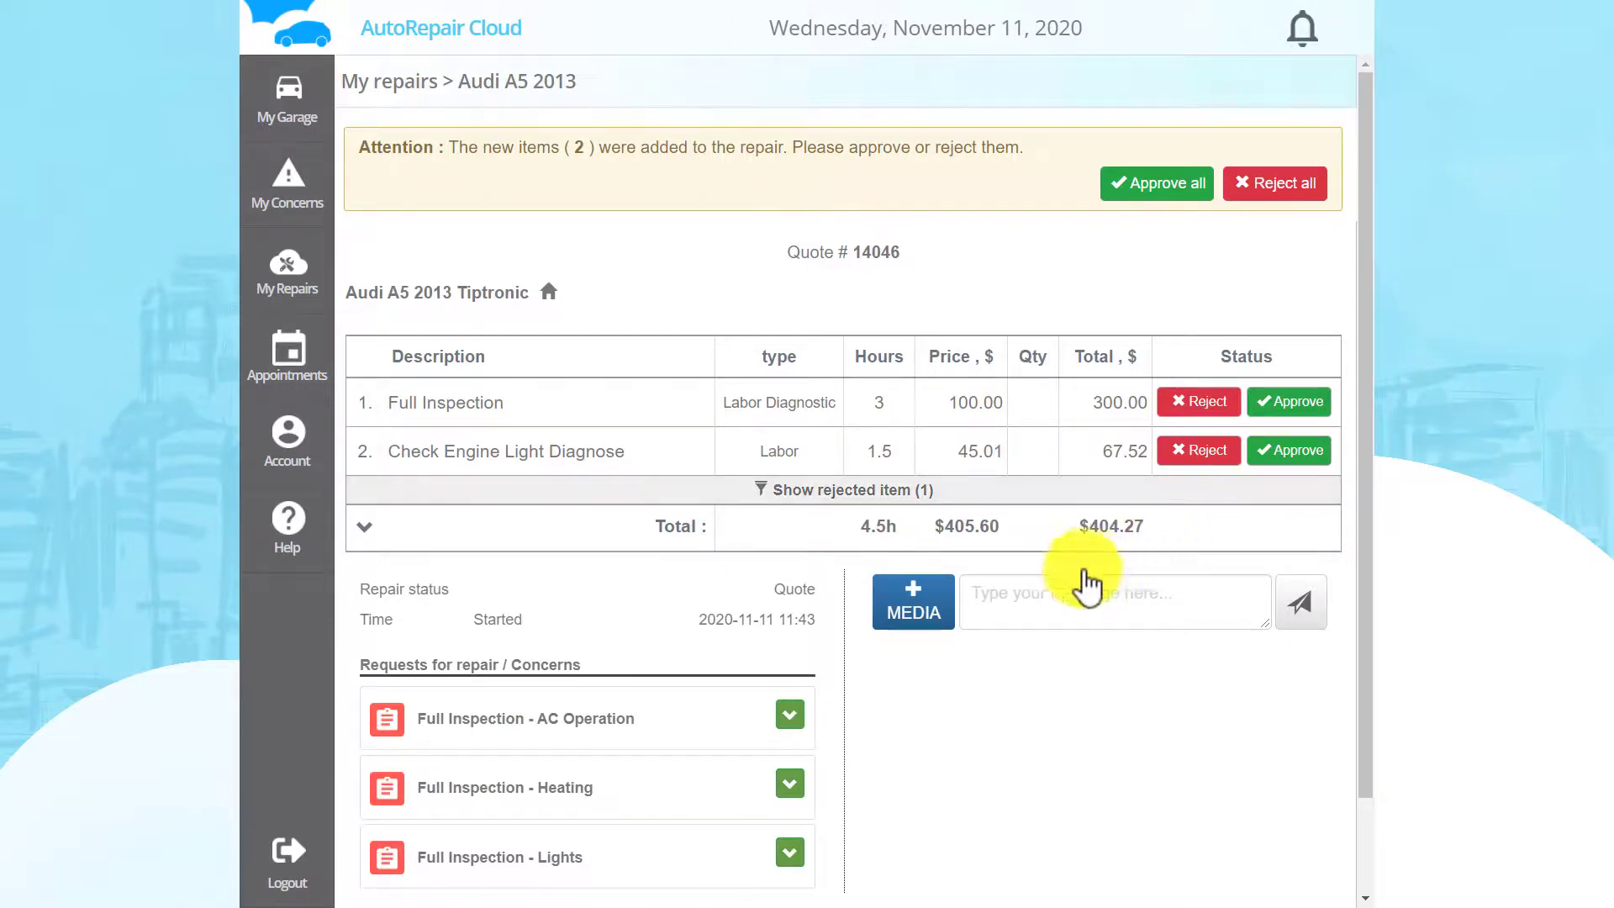
- Send the shop the note 'Engine cooling - No need to change'
{"action": "left_click", "coordinate": [1038, 594]}
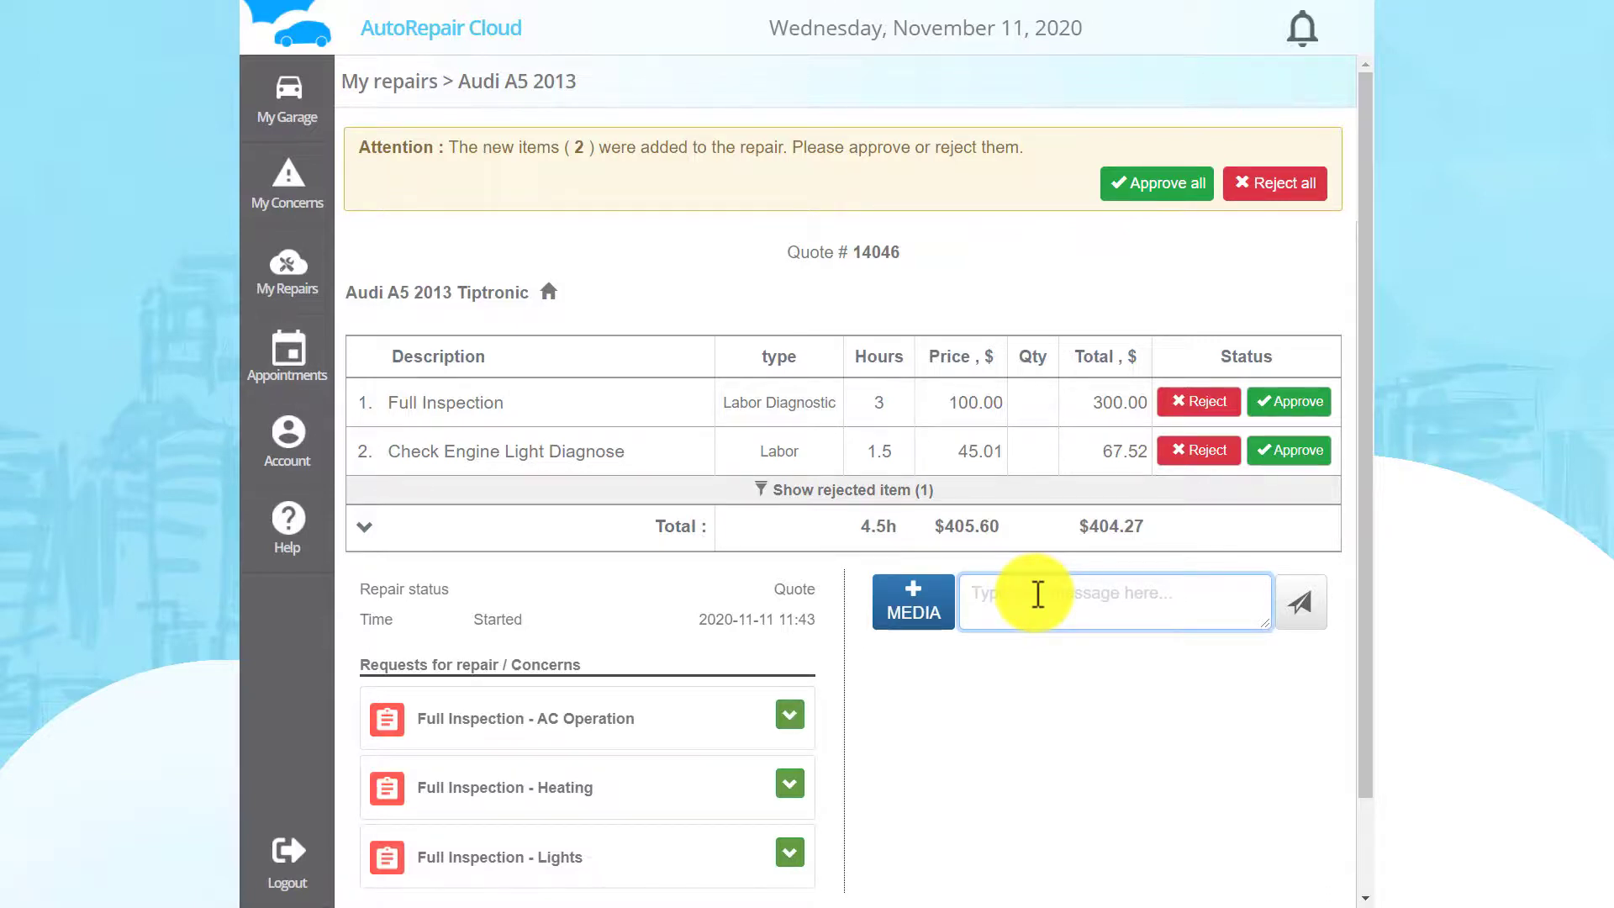
{"action": "type", "text": "Engine cooling - No need to change"}
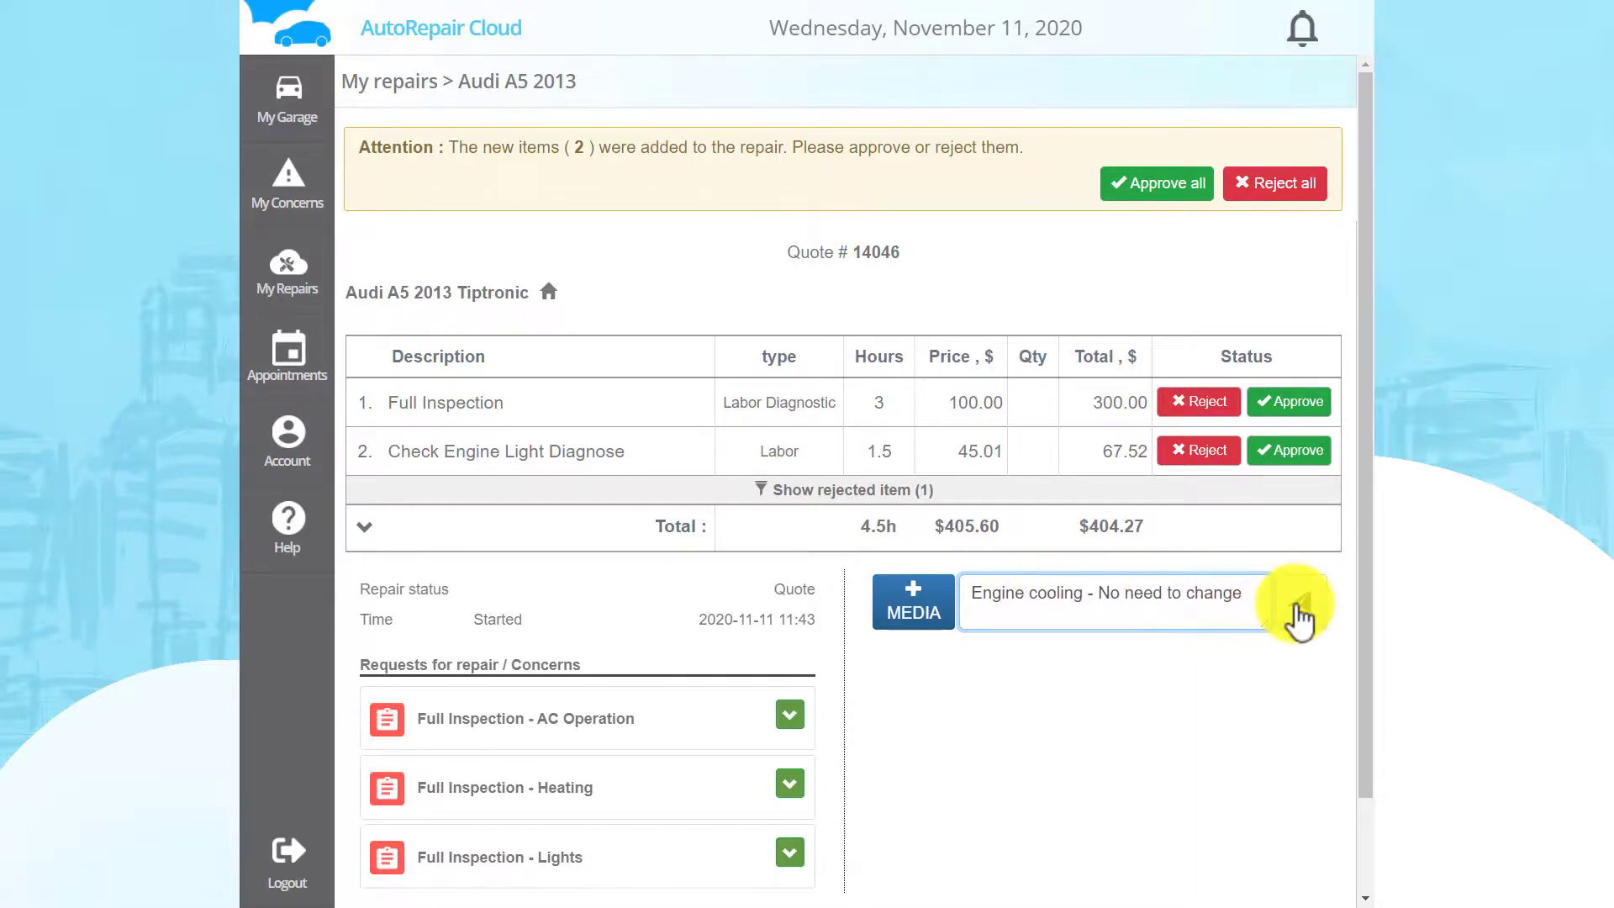
{"action": "left_click", "coordinate": [1297, 607]}
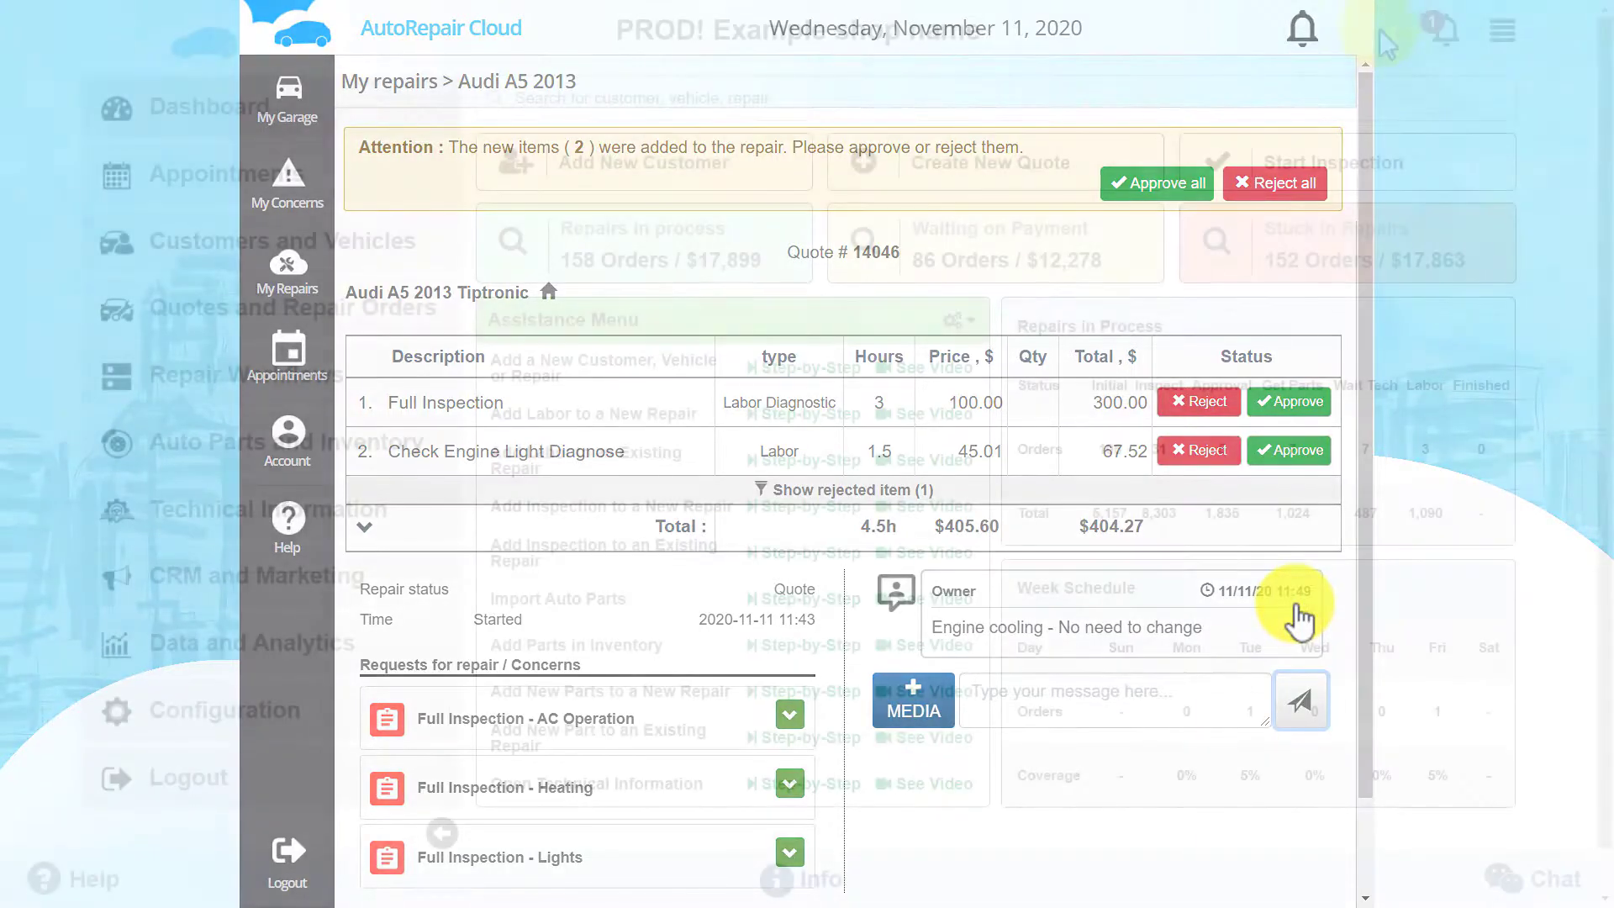
- Reply 'ok' in the chat of quote #14046 from the customer's message notification
{"action": "left_click", "coordinate": [1458, 34]}
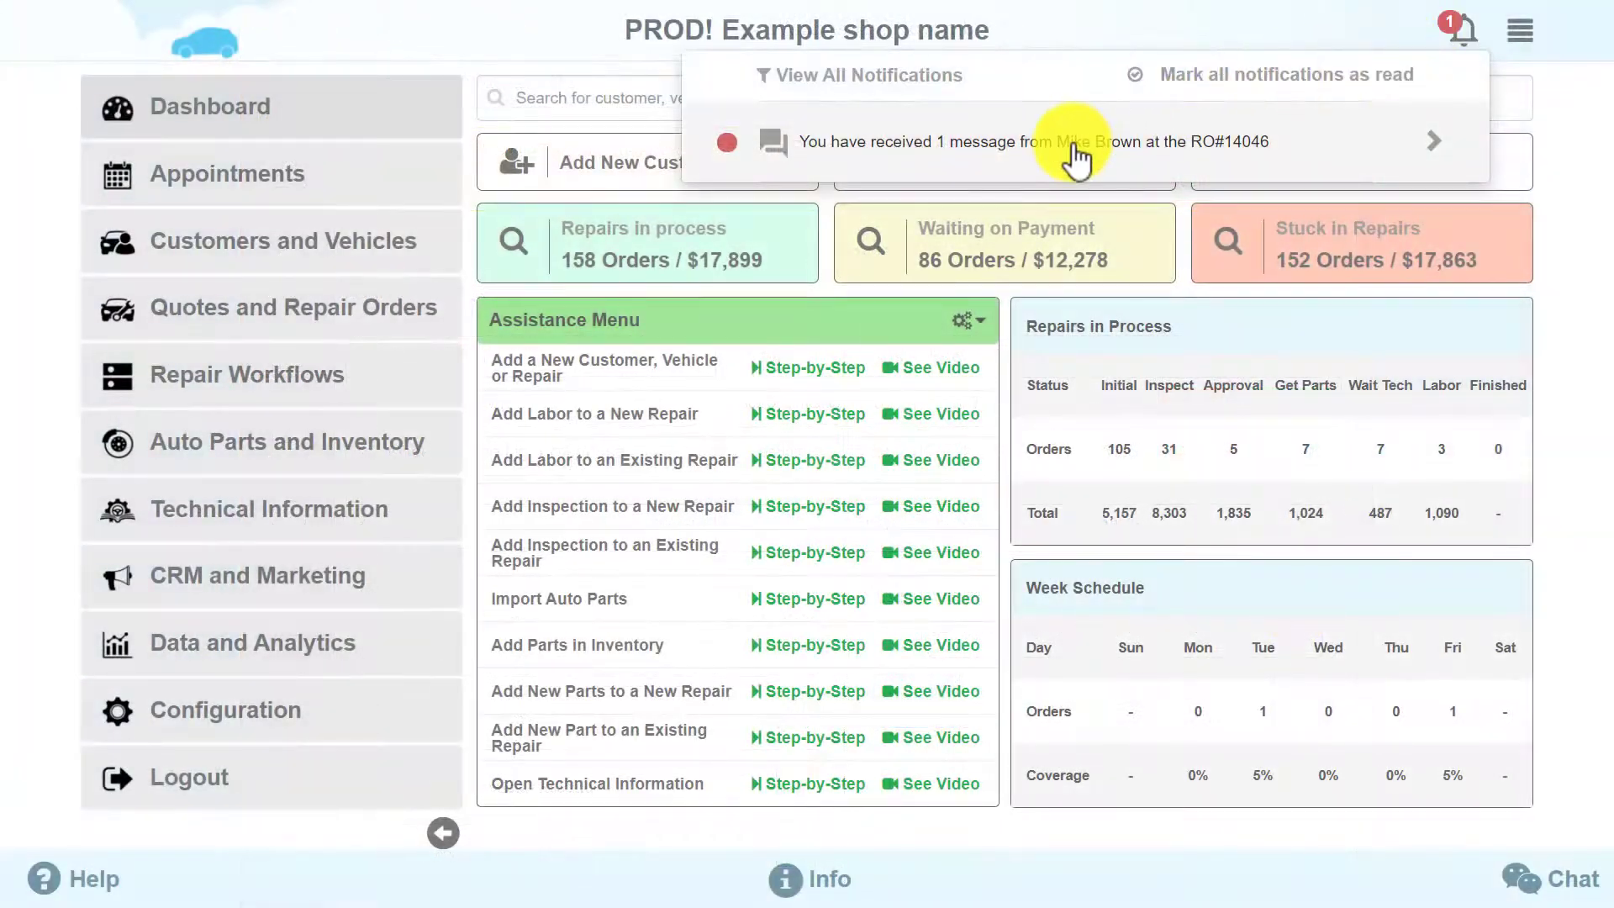
{"action": "left_click", "coordinate": [1075, 151]}
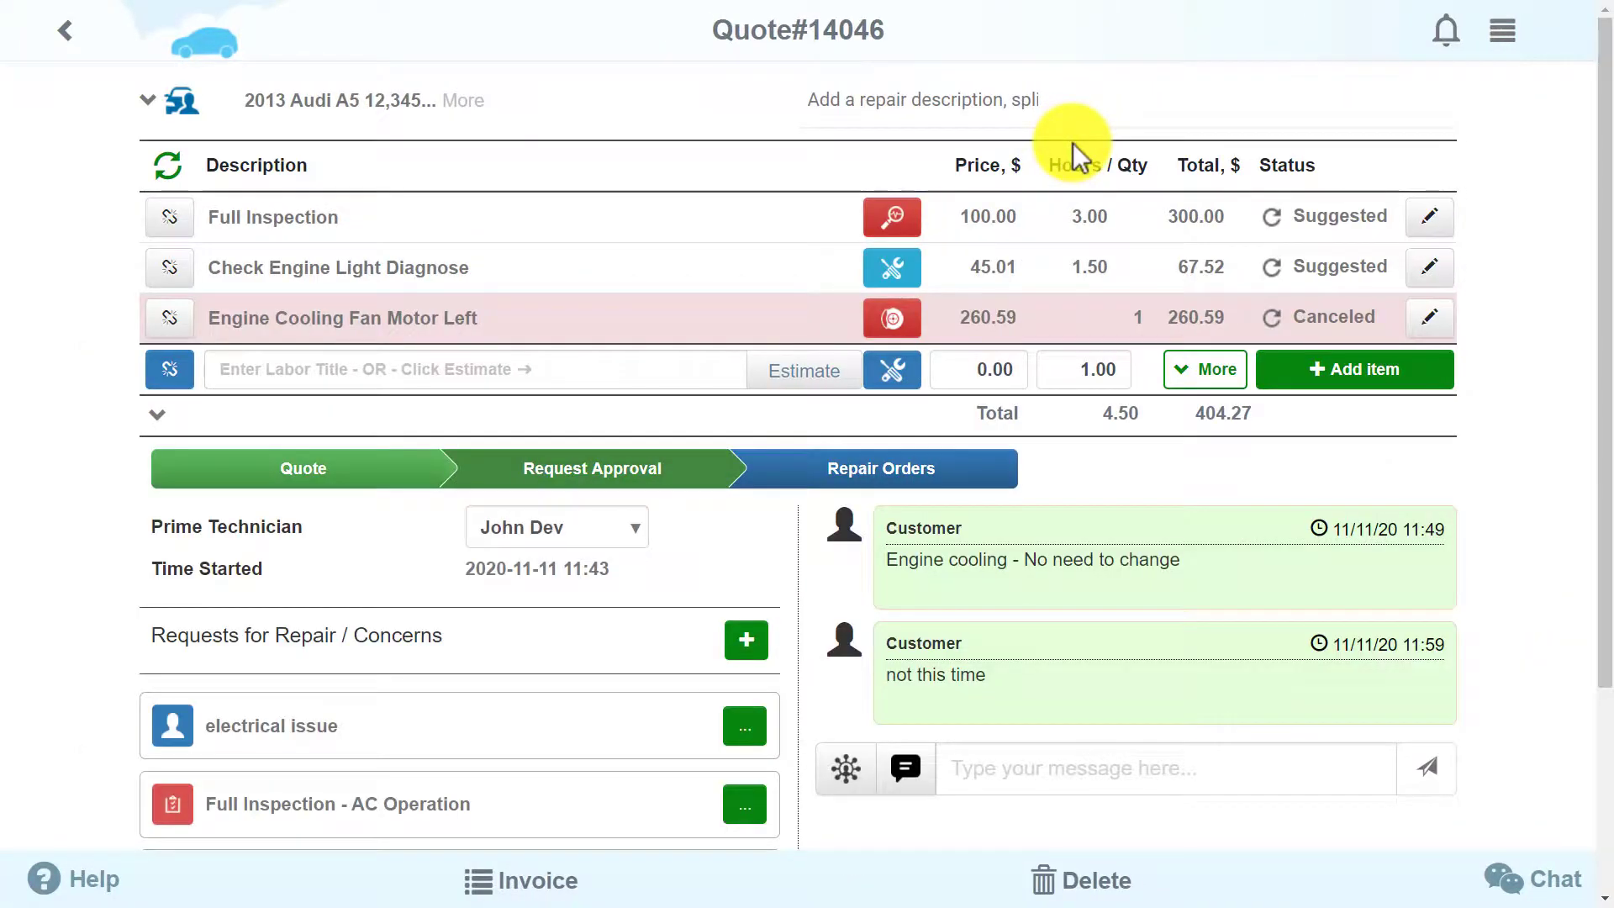
{"action": "left_click", "coordinate": [1070, 768]}
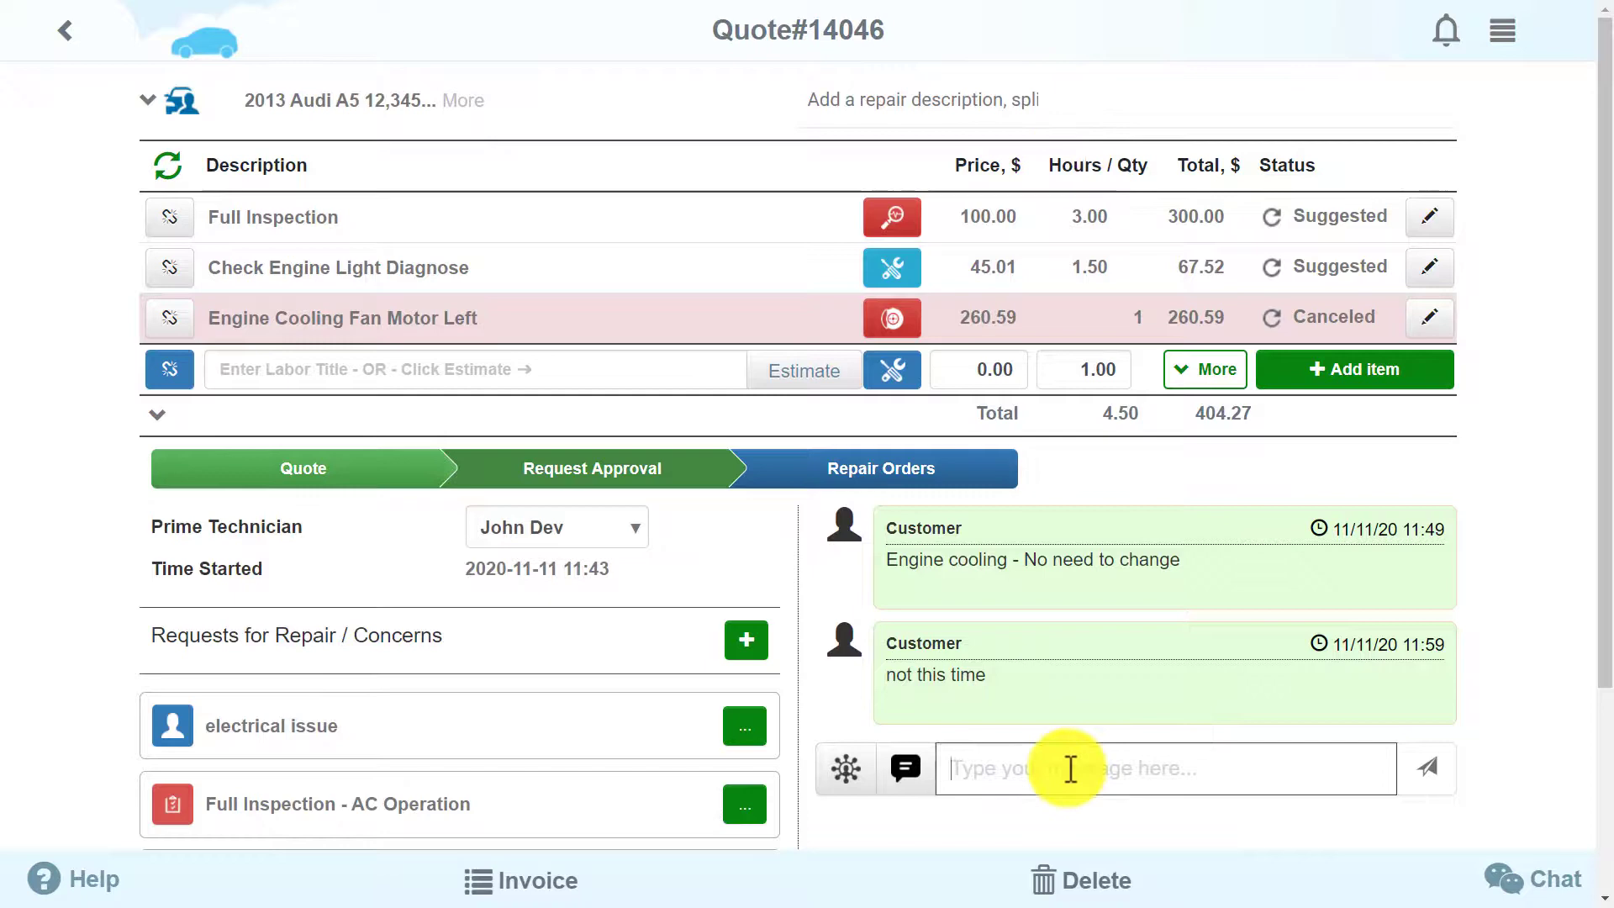
{"action": "type", "text": "ok"}
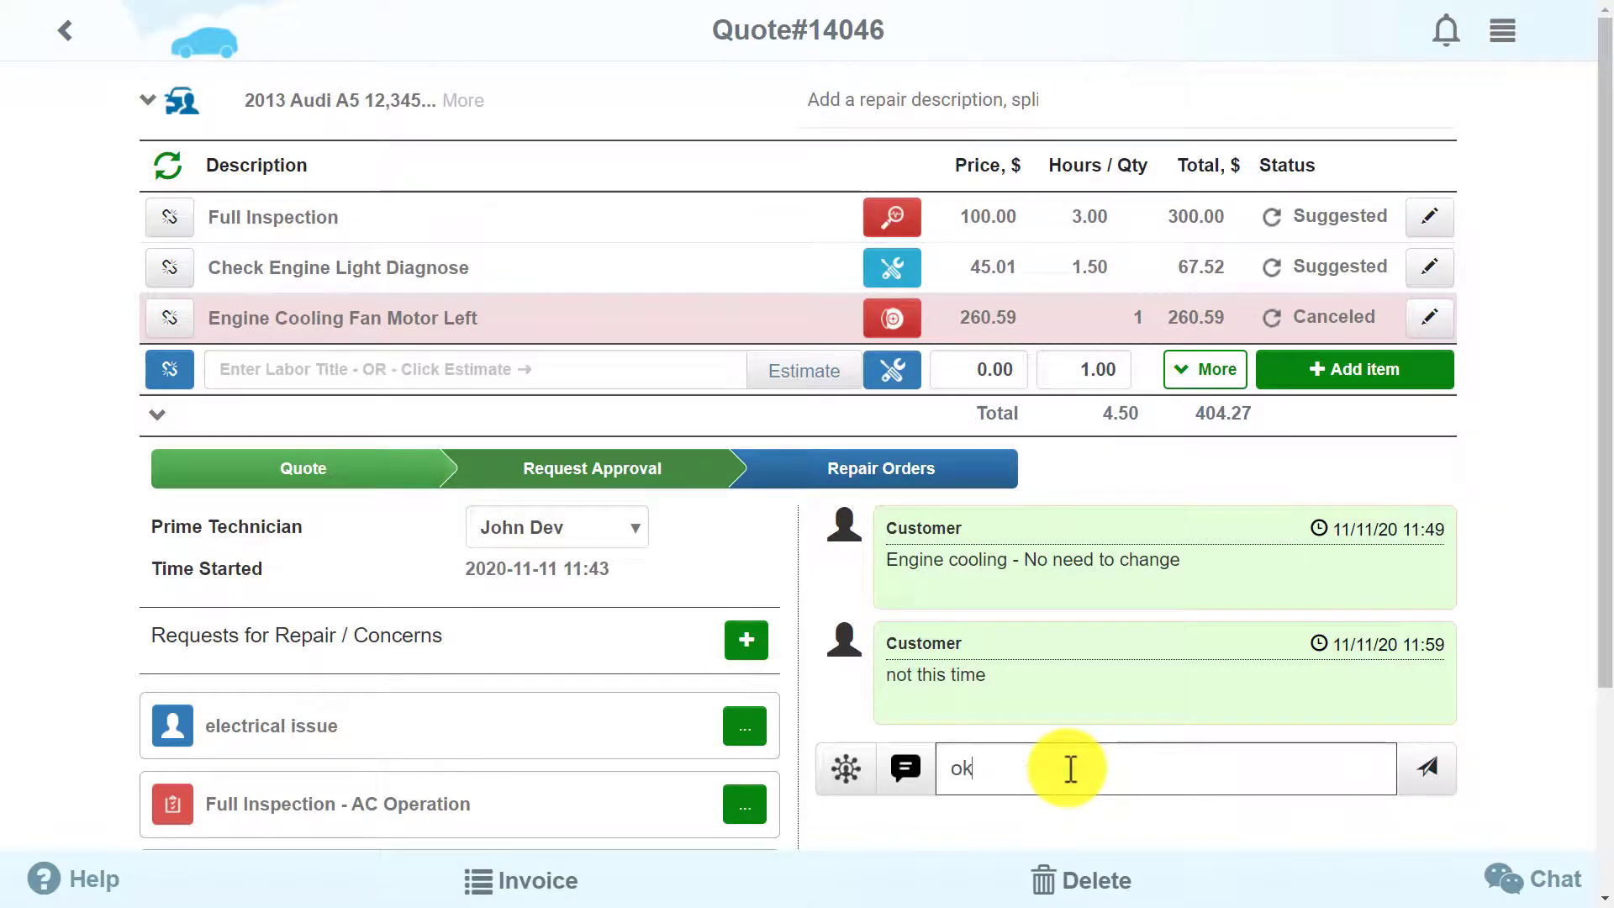
{"action": "left_click", "coordinate": [1427, 767]}
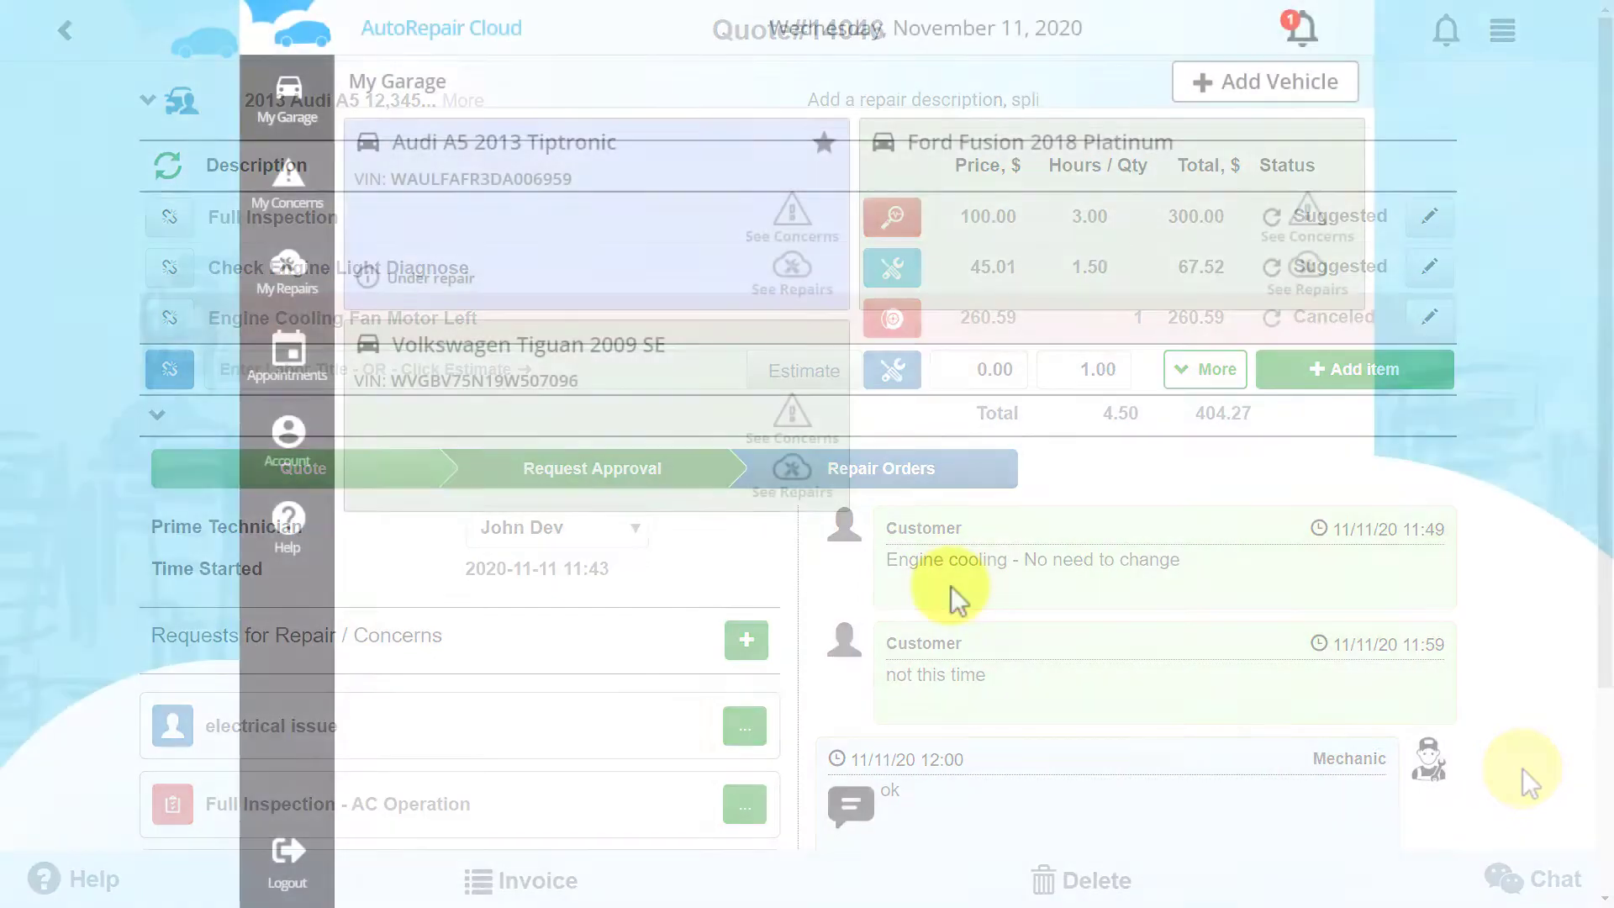
- Set the customer's response on the Audi A5 General Repair appointment to Confirm
{"action": "left_click", "coordinate": [252, 370]}
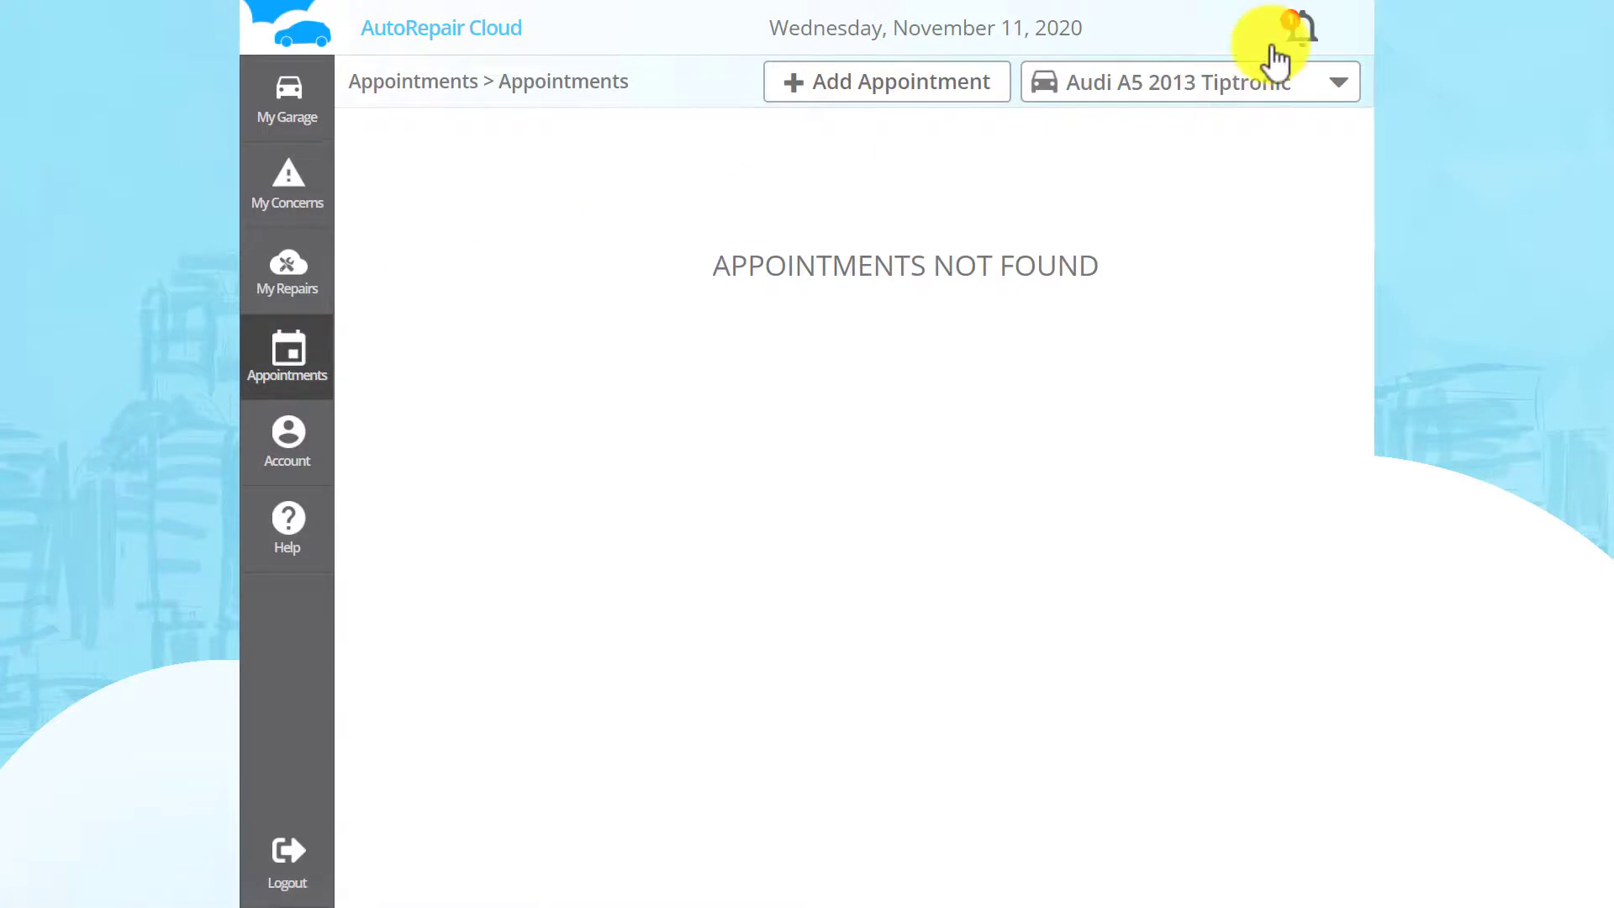
{"action": "left_click", "coordinate": [1303, 34]}
{"action": "left_click", "coordinate": [1001, 130]}
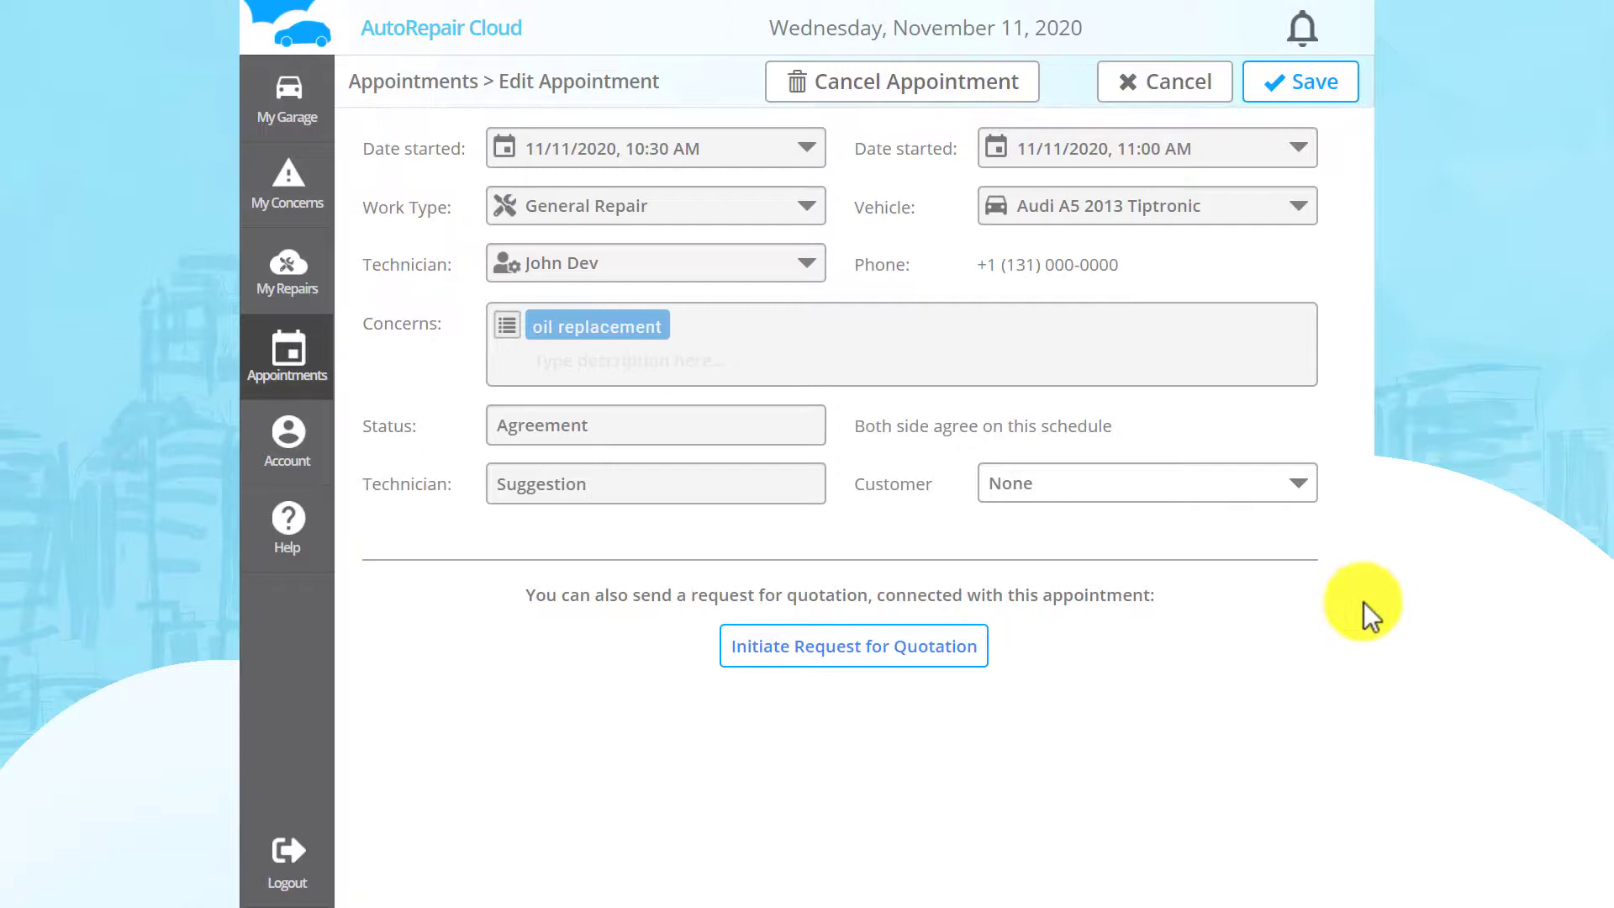
{"action": "left_click", "coordinate": [1304, 494]}
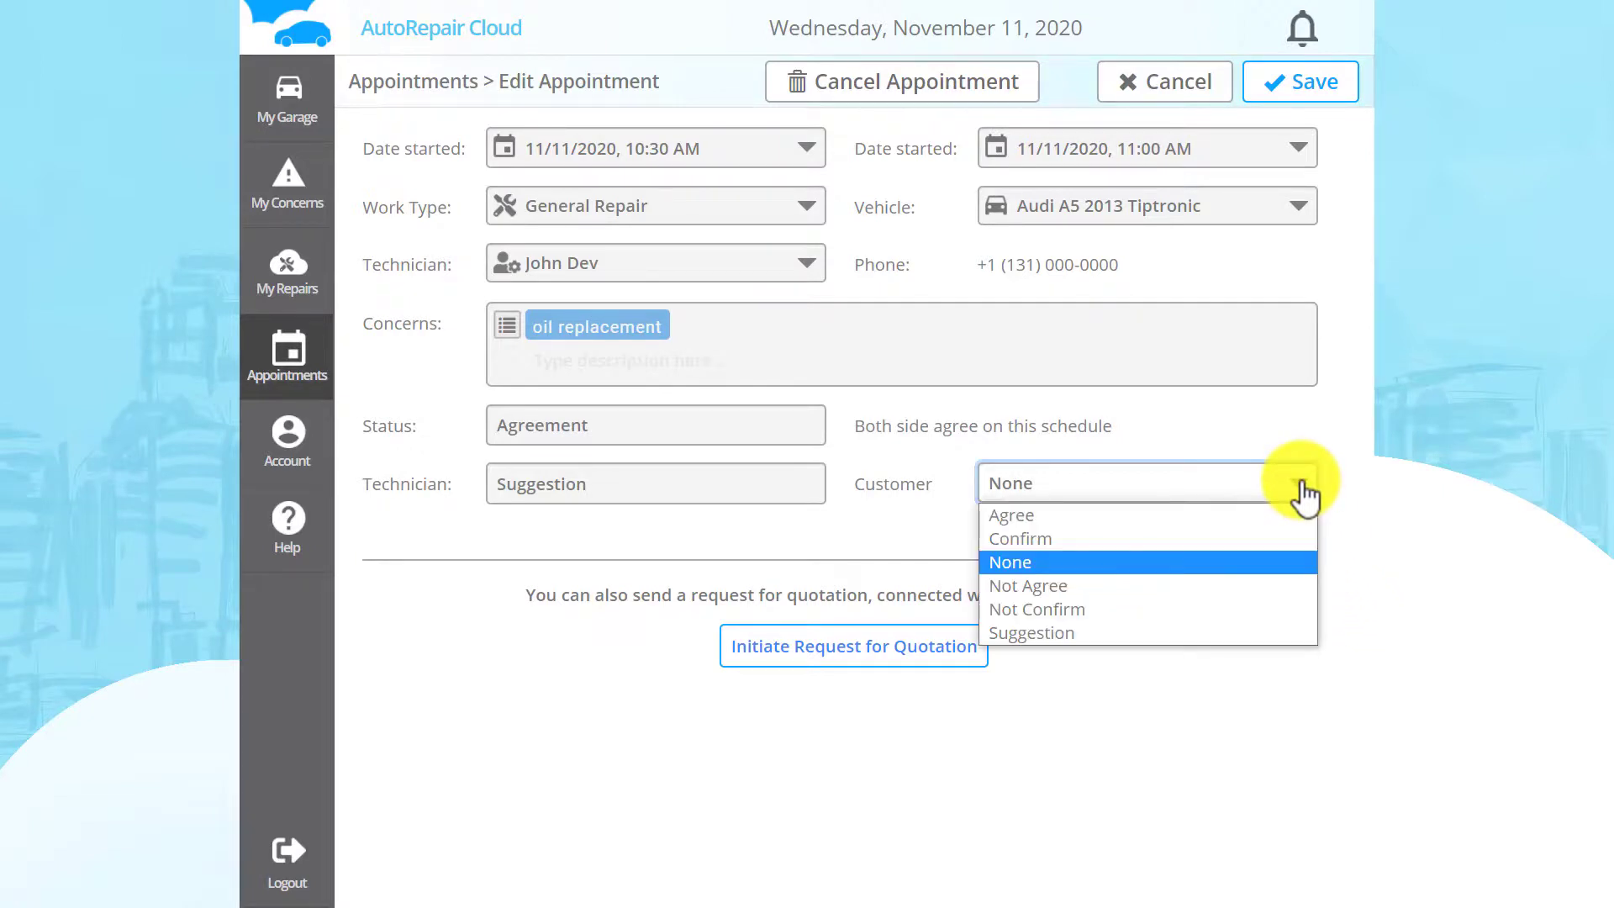
{"action": "left_click", "coordinate": [1006, 538]}
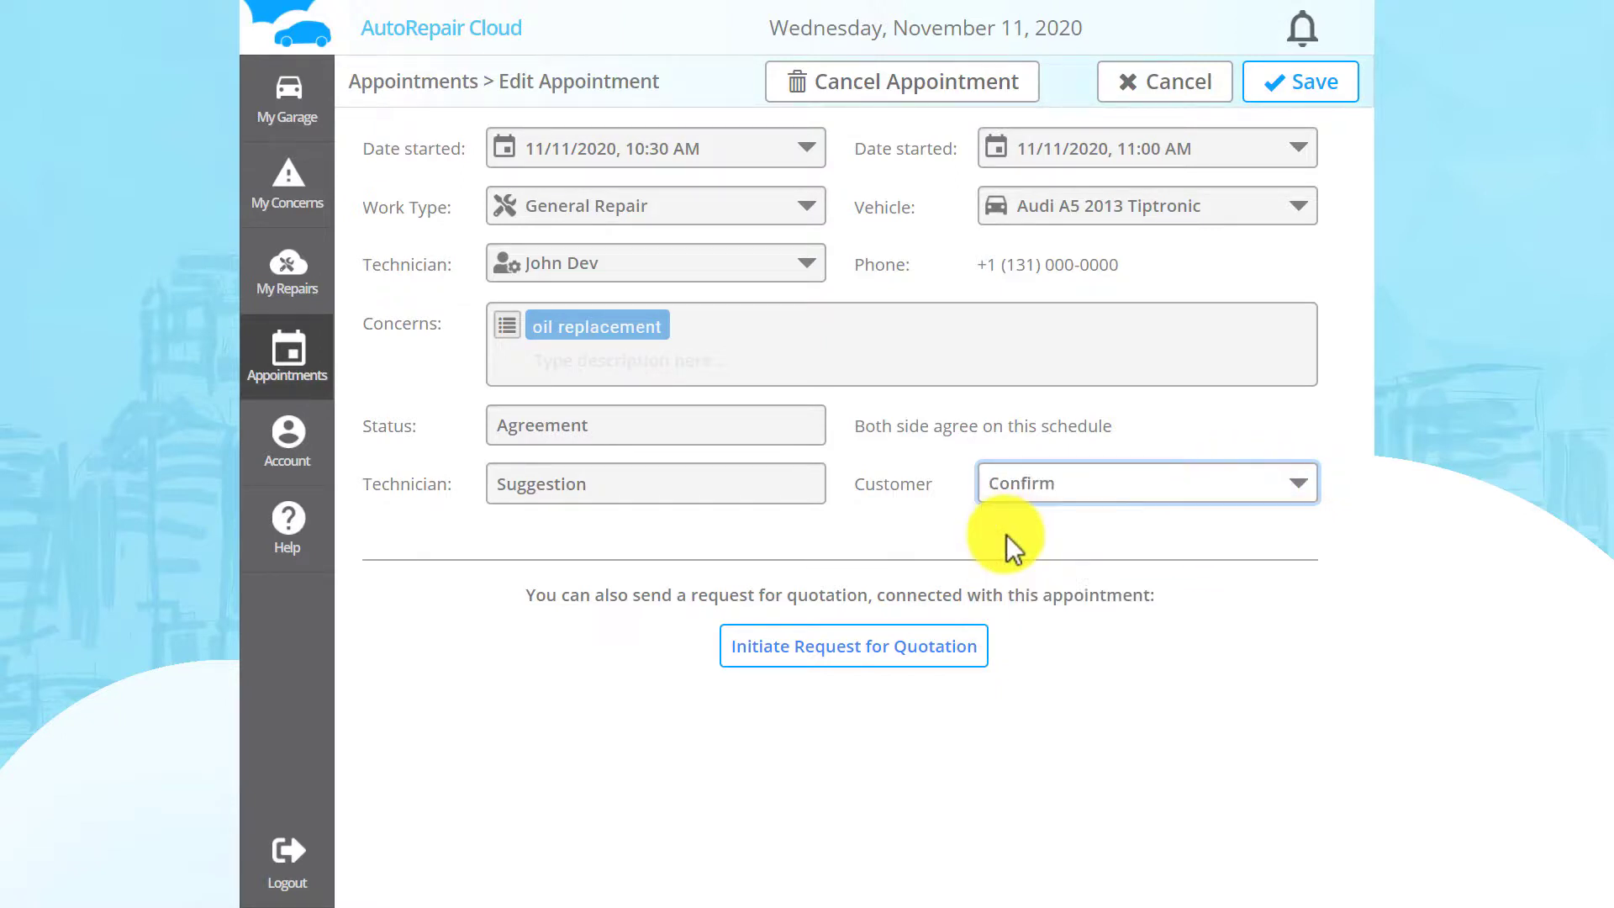
{"action": "left_click", "coordinate": [1103, 535]}
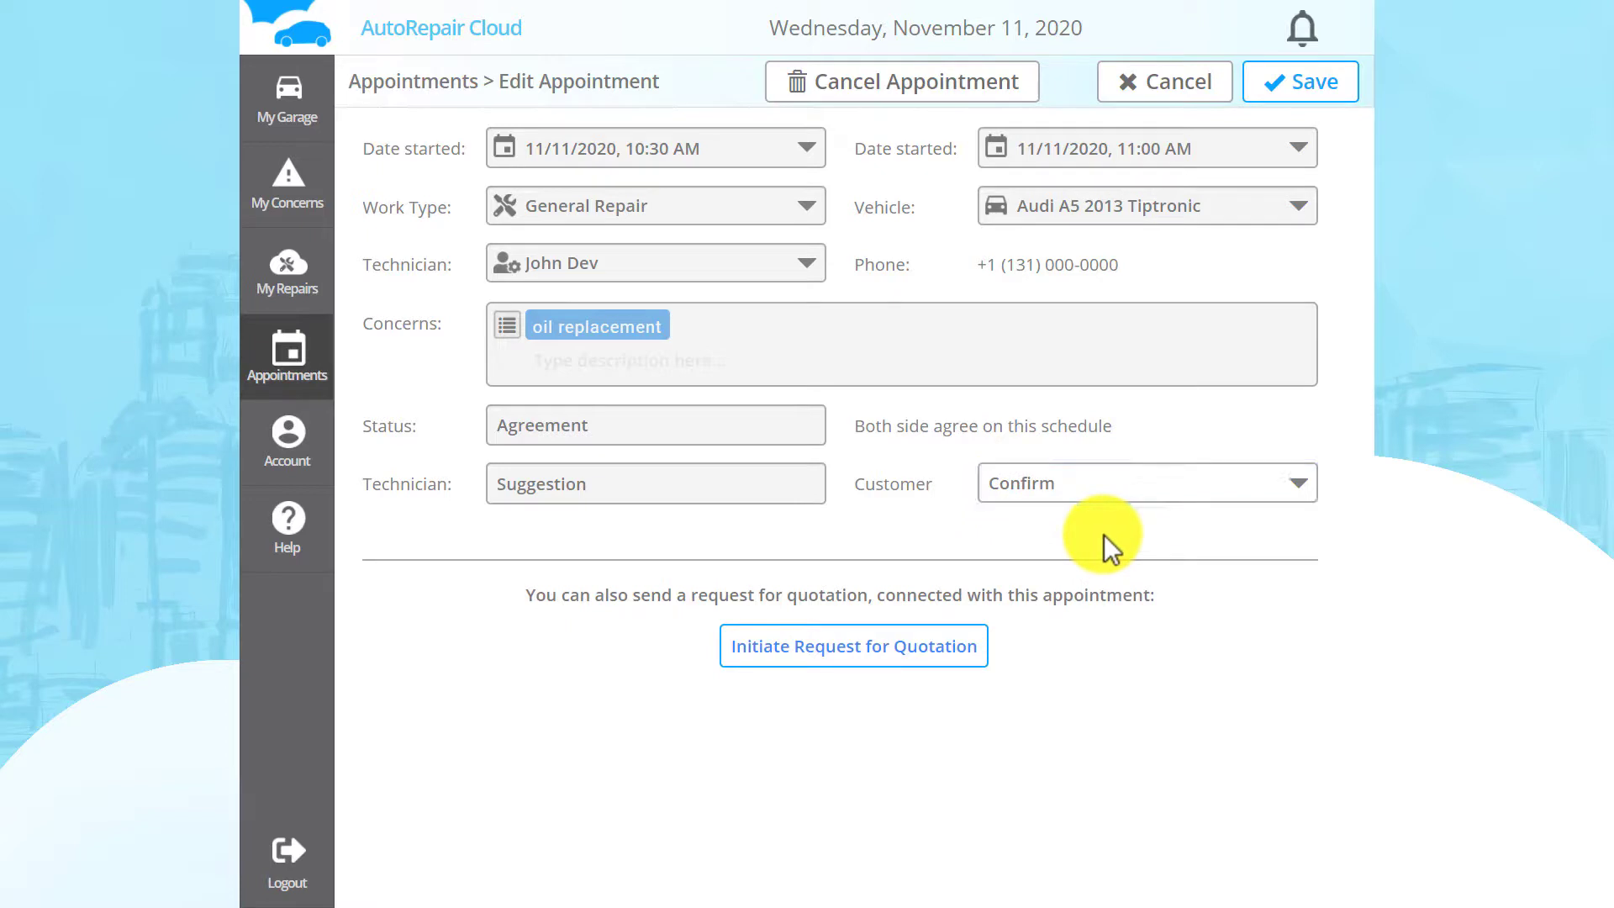
- Save the confirmed appointment and leave the appointment editor
{"action": "left_click", "coordinate": [1287, 93]}
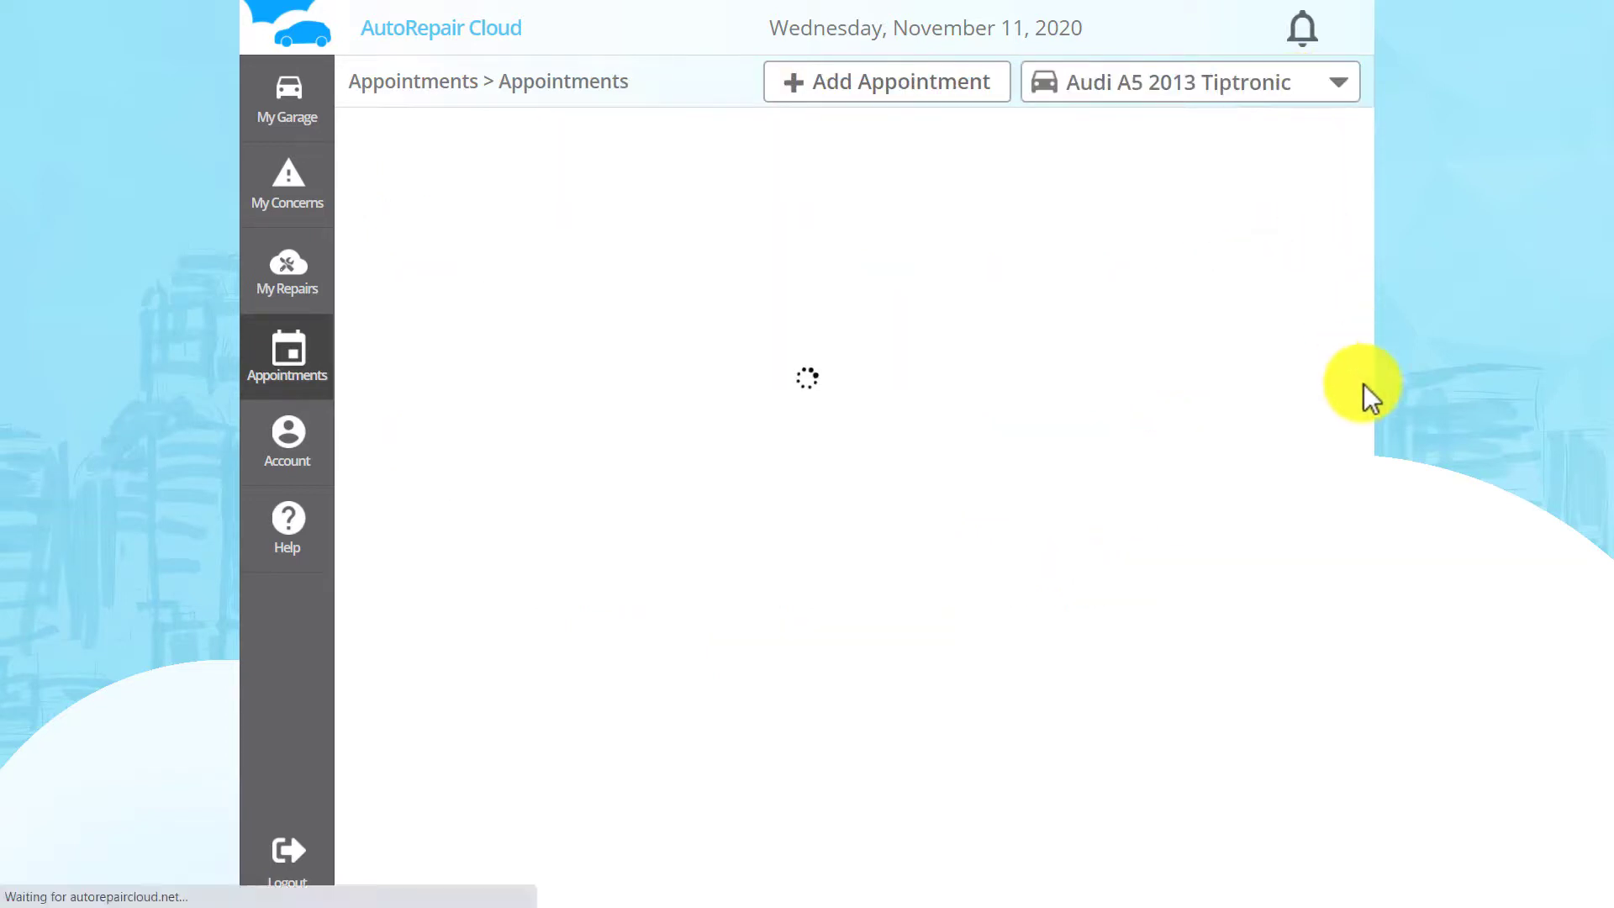